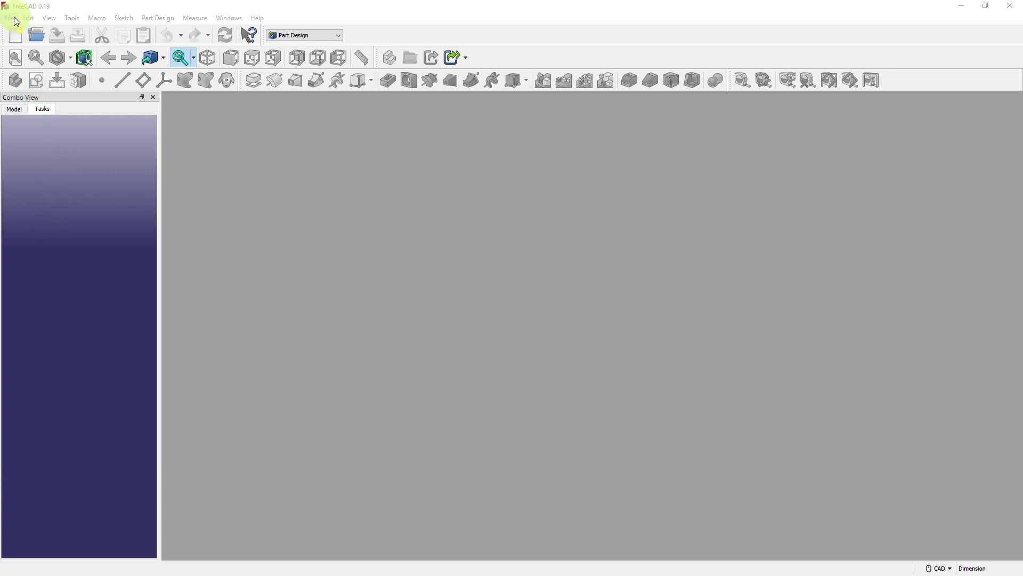
- Create a new document with a body and an empty sketch on the XZ_Plane
click(9, 18)
click(15, 30)
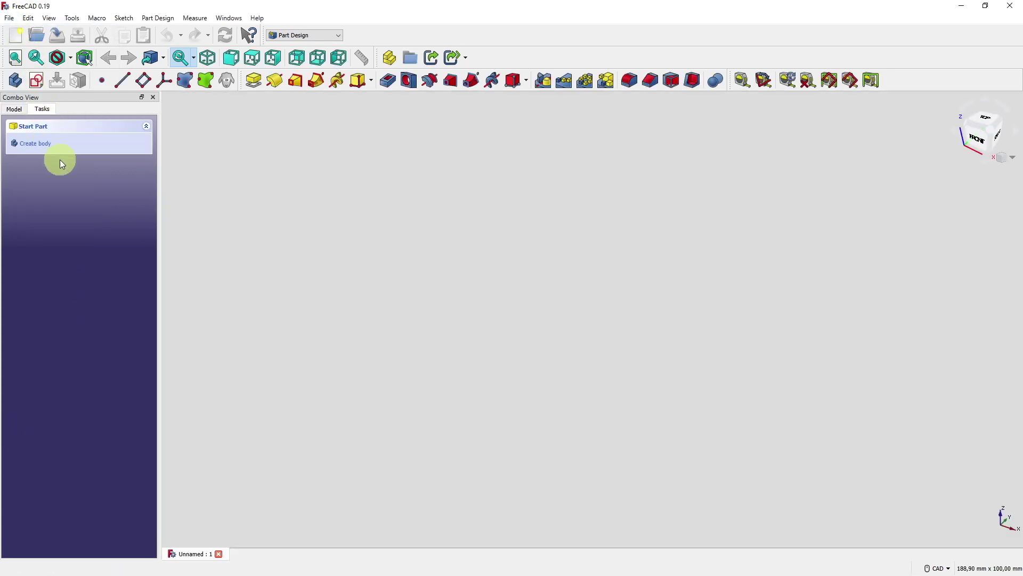
click(48, 147)
click(39, 141)
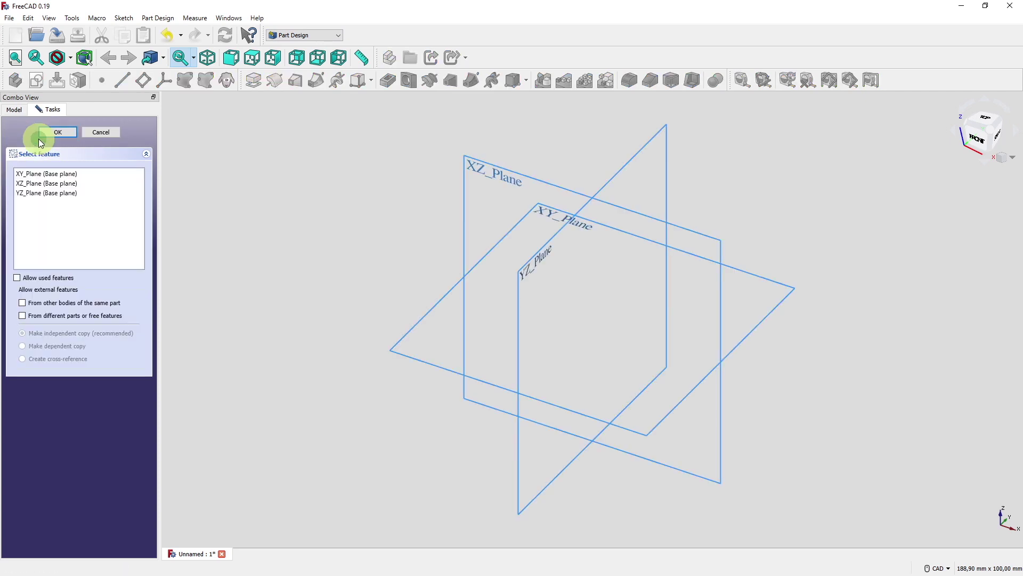
click(53, 188)
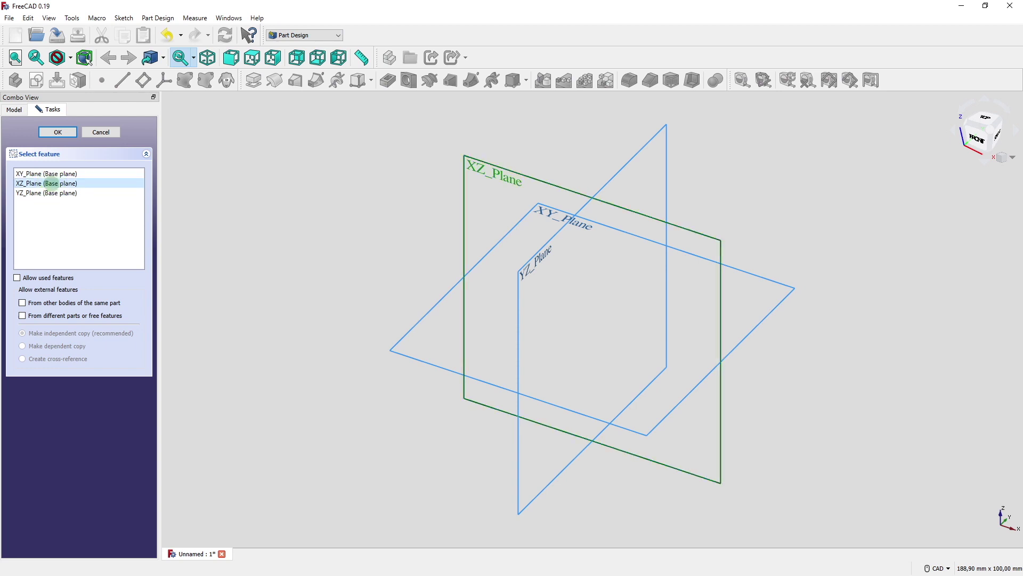
click(58, 132)
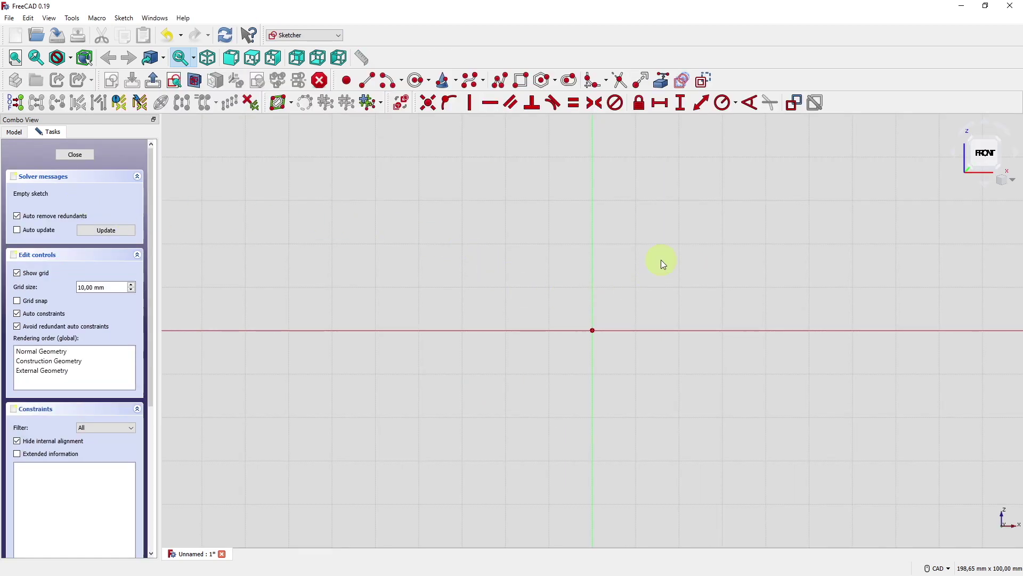
- Draw a closed polyline profile: left side, slope, flat top, tangent-arc corner, right side, bottom
middle_drag(661, 260, 448, 372)
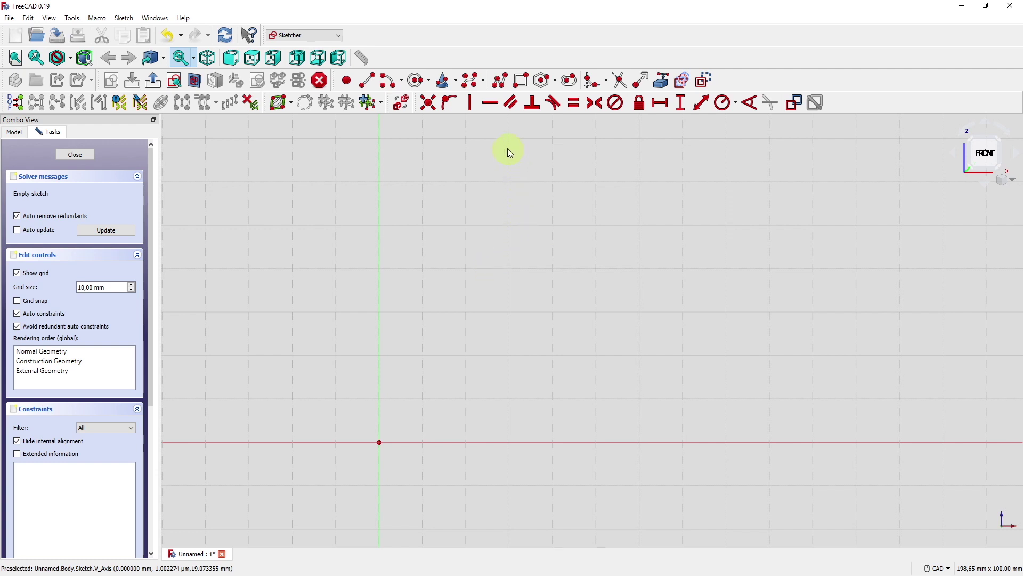
click(499, 80)
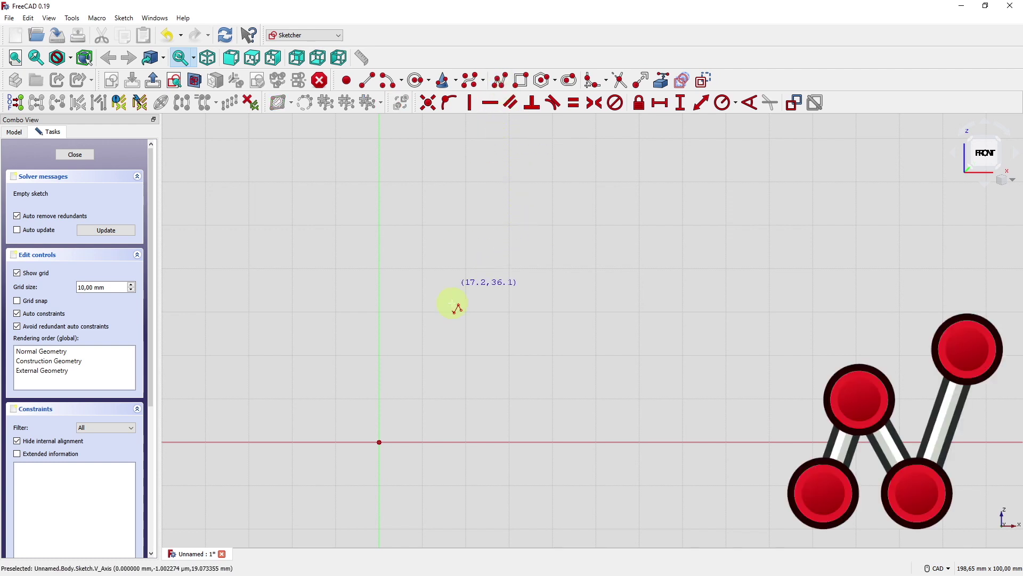
click(451, 419)
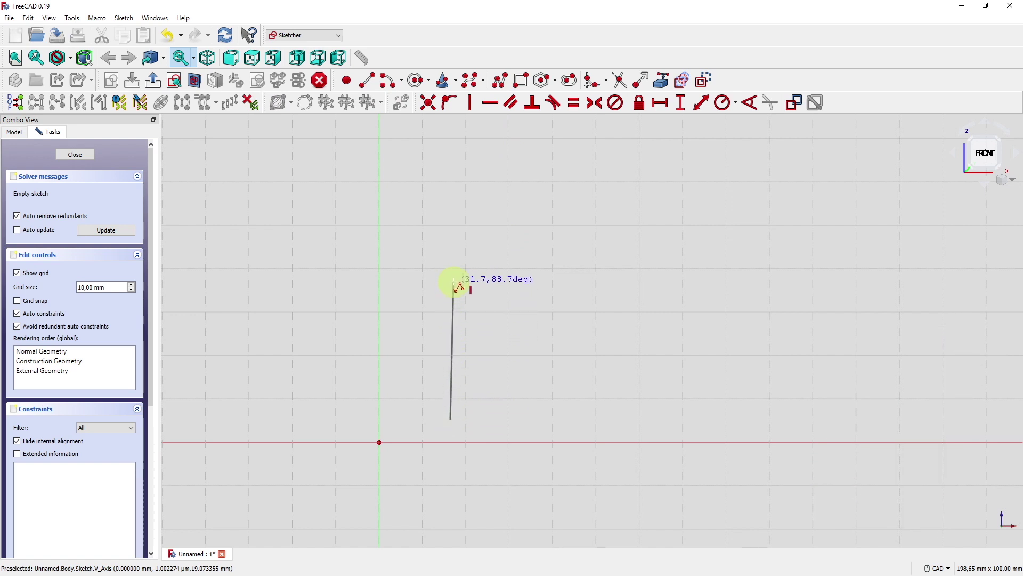
click(453, 282)
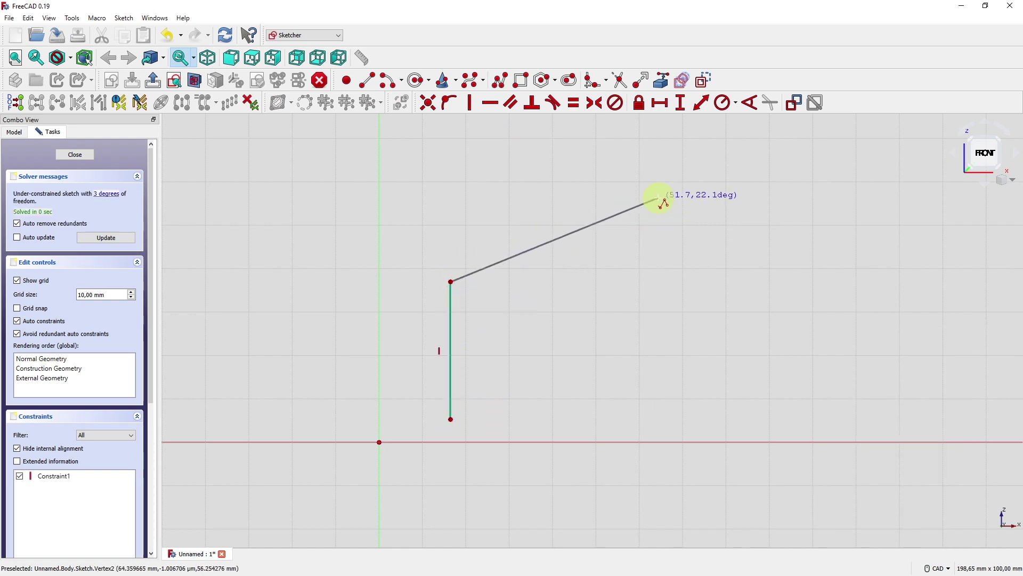
click(674, 203)
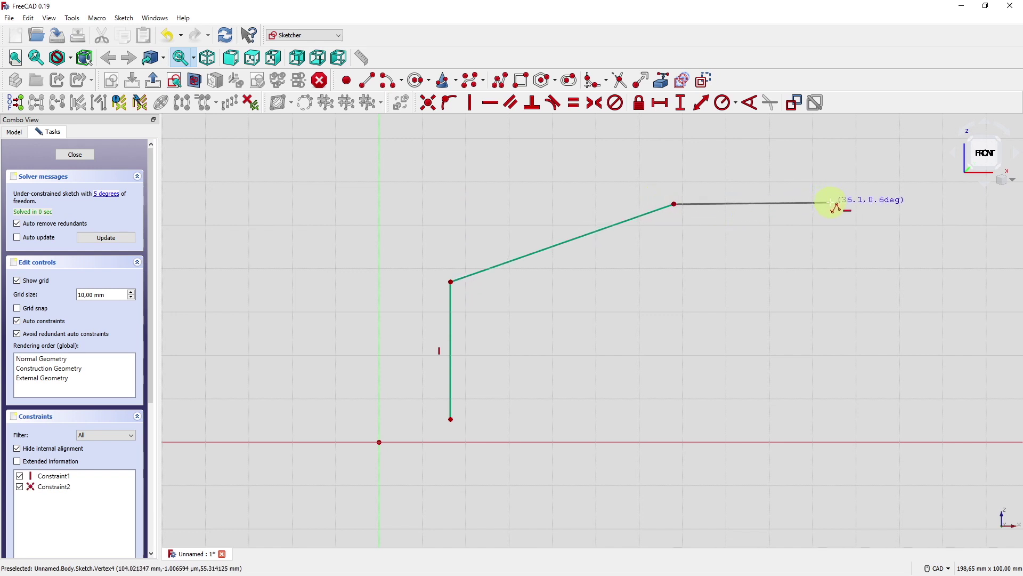
click(831, 204)
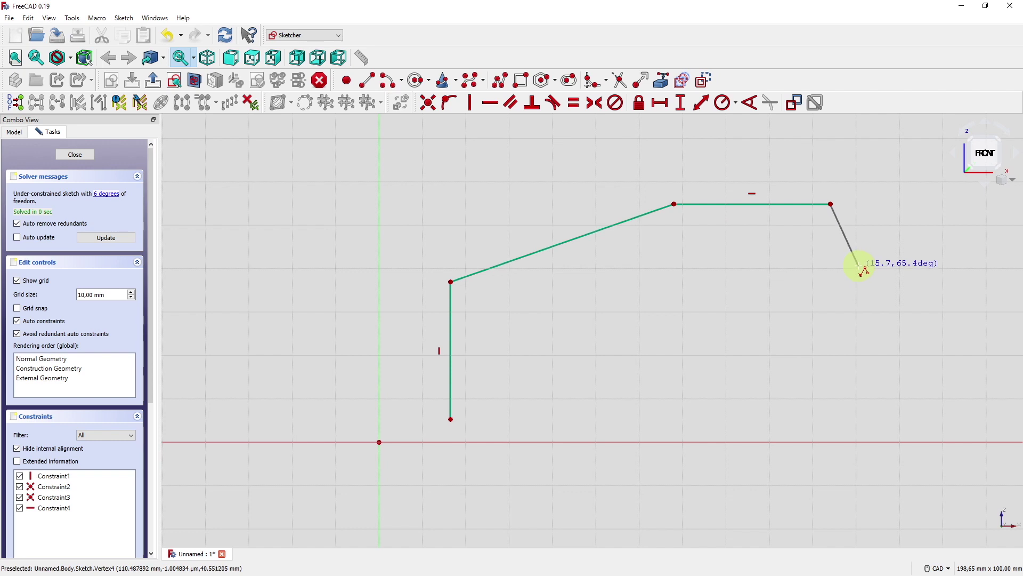
key(m)
key(m)
key(m)
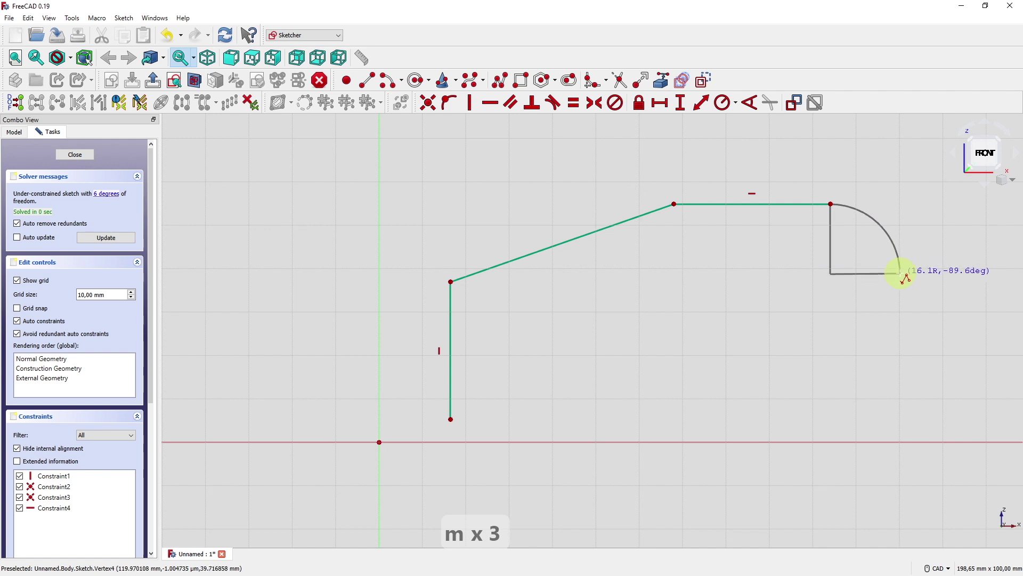
click(901, 274)
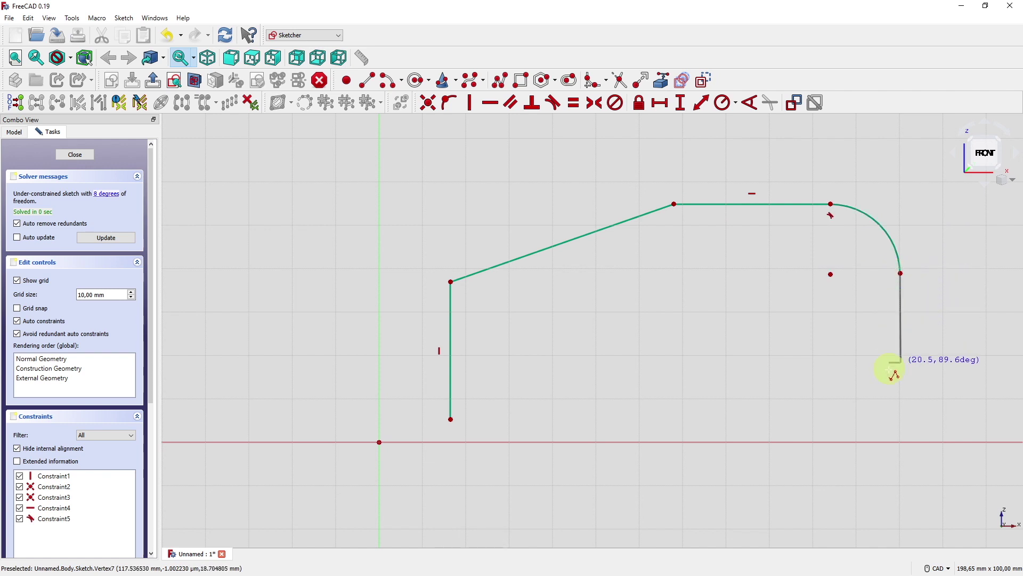
click(902, 425)
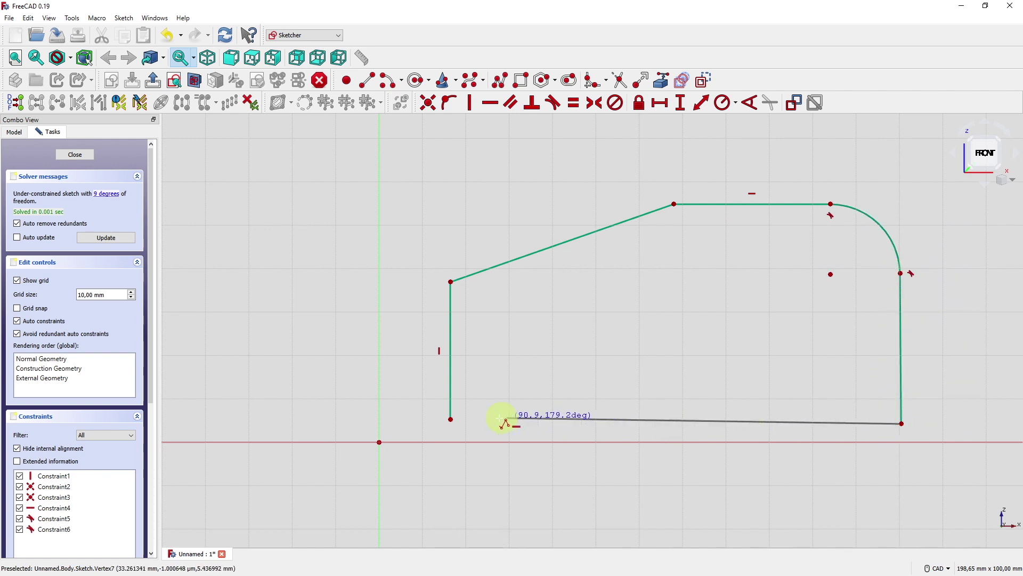
click(451, 420)
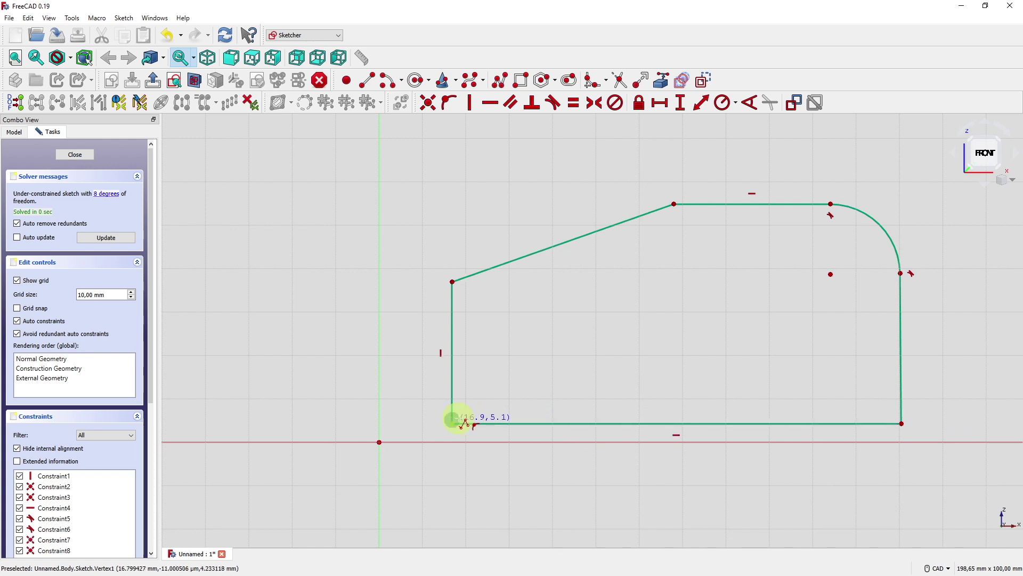
- Make the outline's bottom-left corner coincident with the sketch origin
right_click(518, 368)
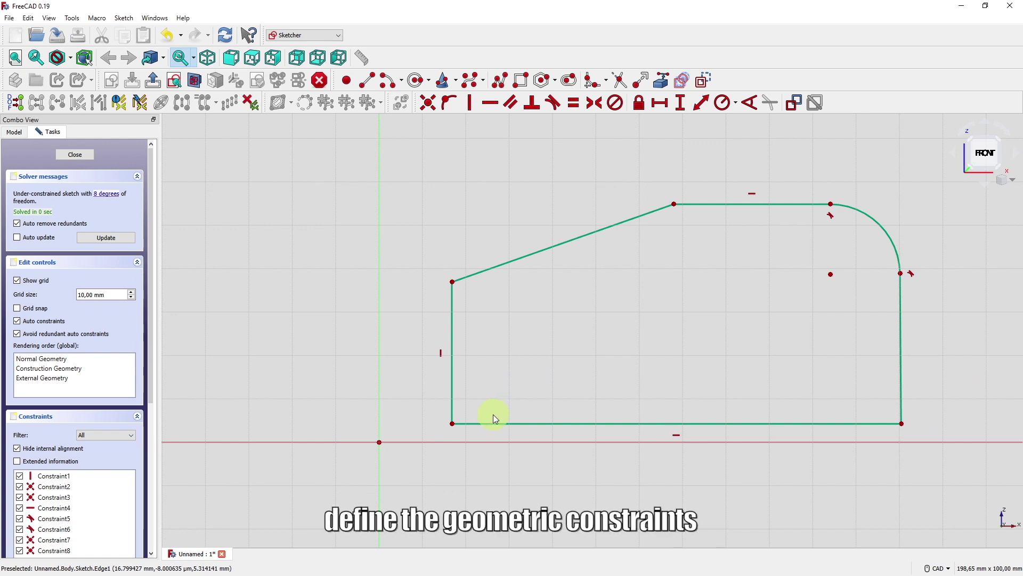
click(452, 424)
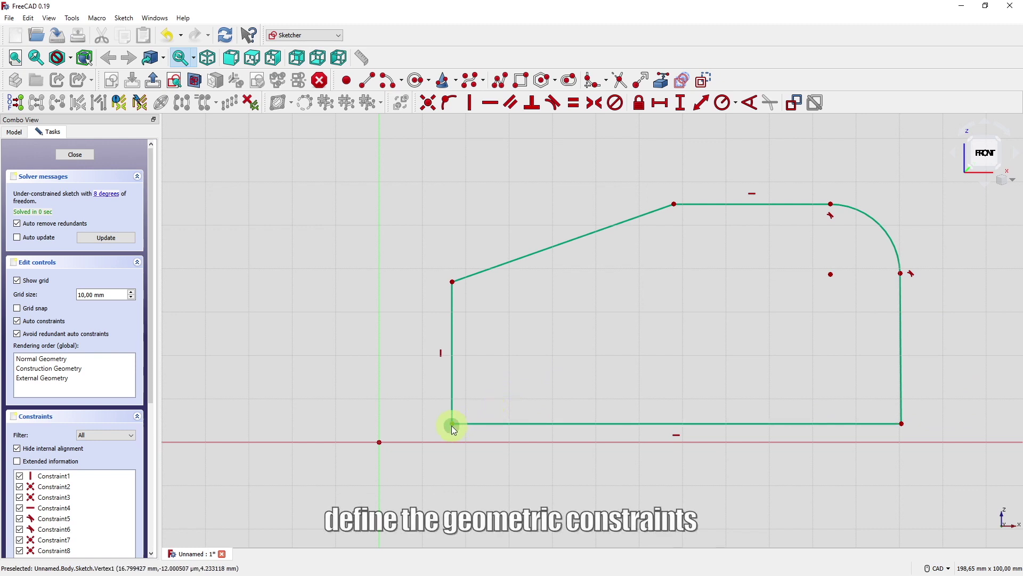
click(382, 441)
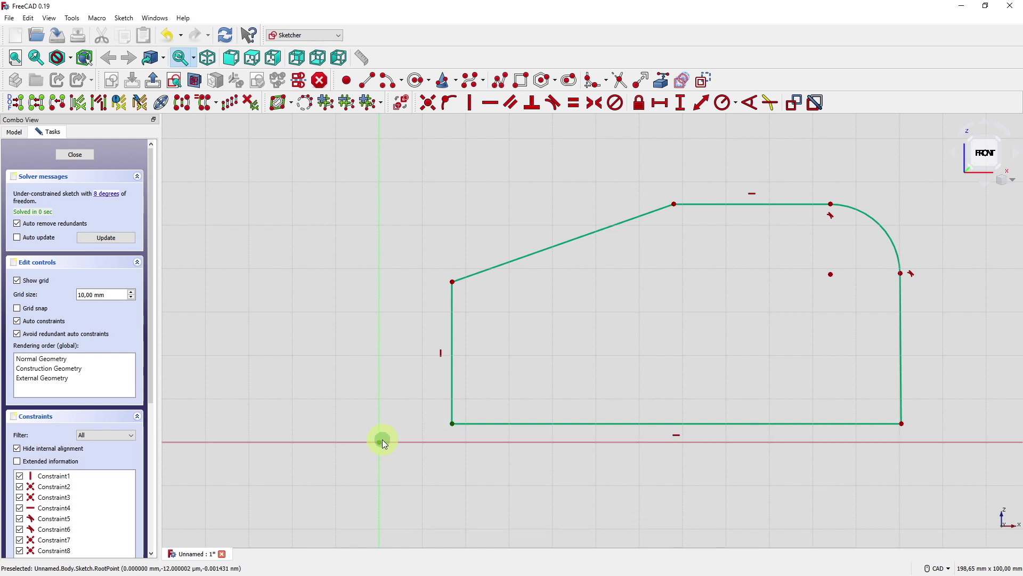
click(427, 103)
click(424, 103)
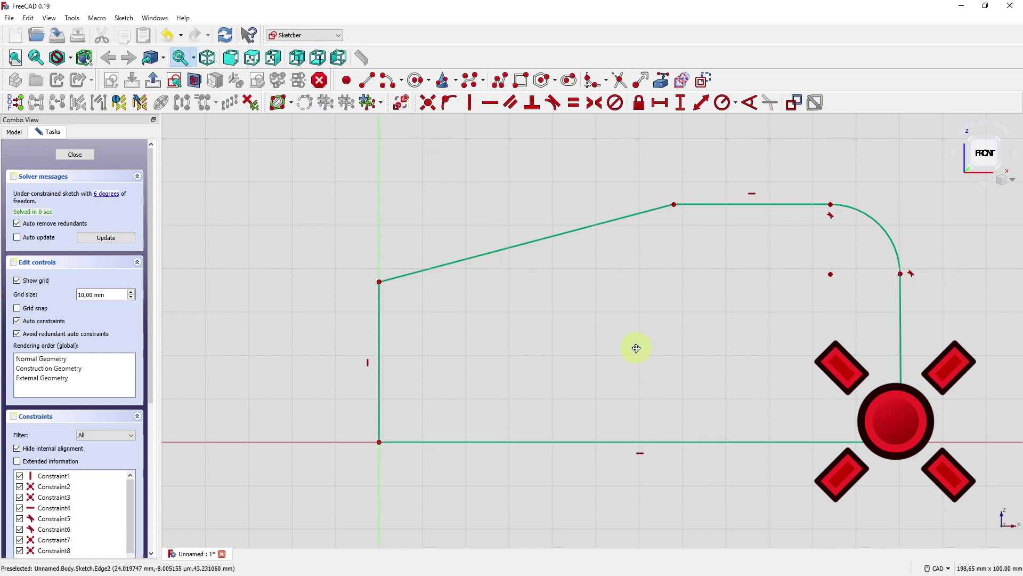
- Constrain the outline's right side to be vertical
middle_drag(635, 347, 526, 354)
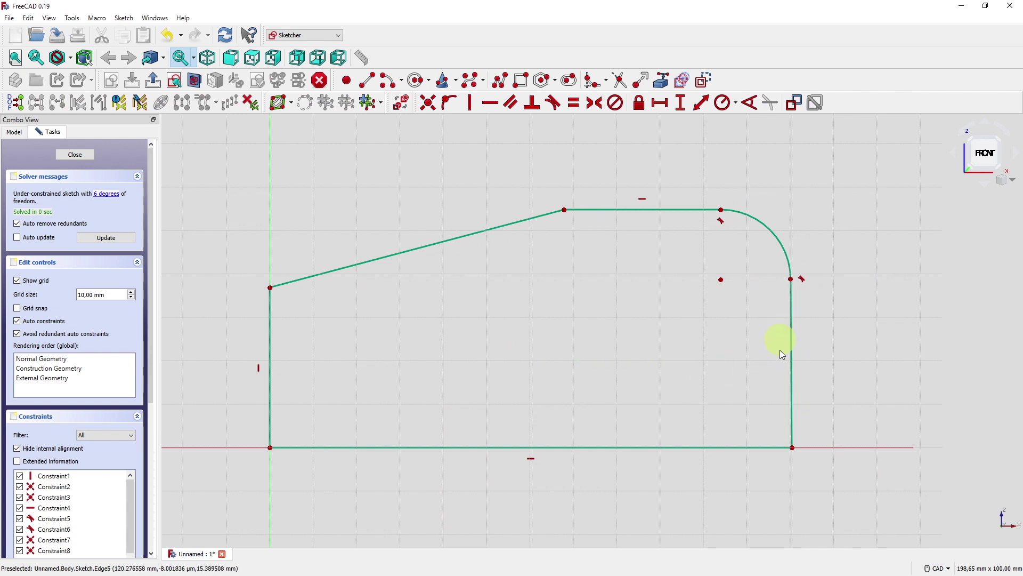
mouse_move(795, 451)
mouse_down()
mouse_move(854, 425)
mouse_move(756, 432)
mouse_move(811, 428)
mouse_move(793, 427)
mouse_move(821, 437)
mouse_move(796, 438)
mouse_up()
click(797, 363)
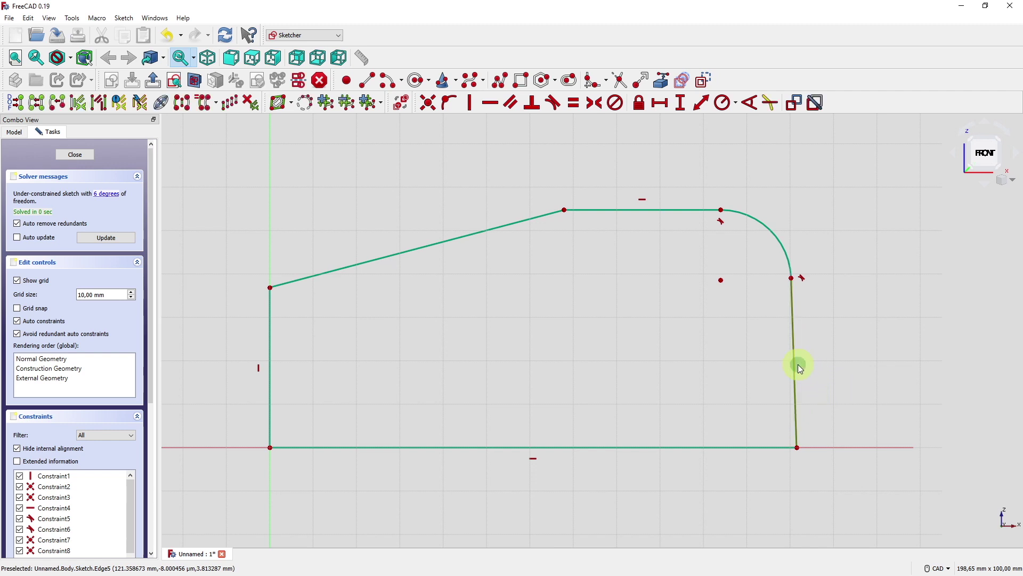
click(470, 104)
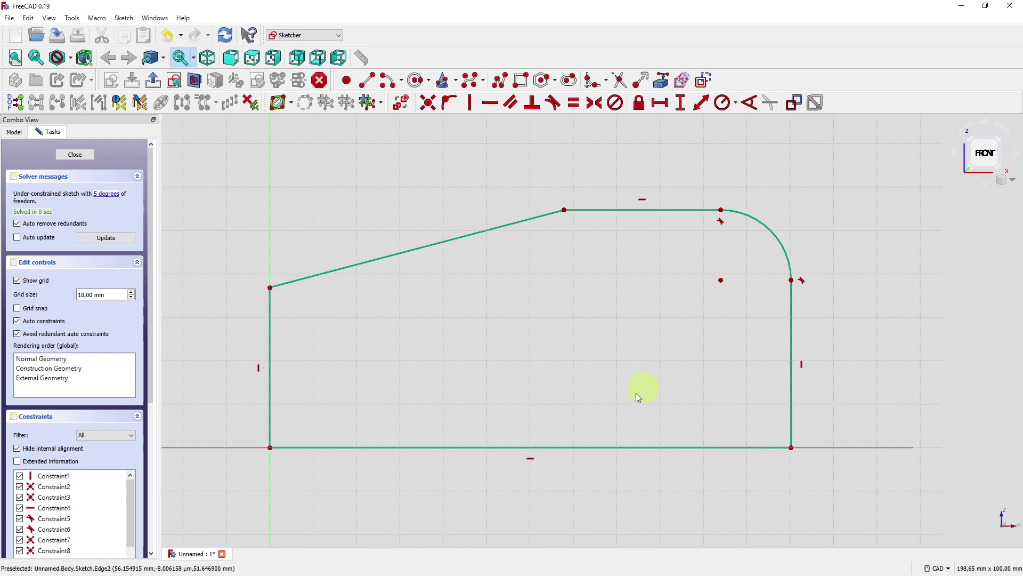
- Set a 50 mm vertical distance from the origin to the slope's upper end
scroll(621, 400, down, 2)
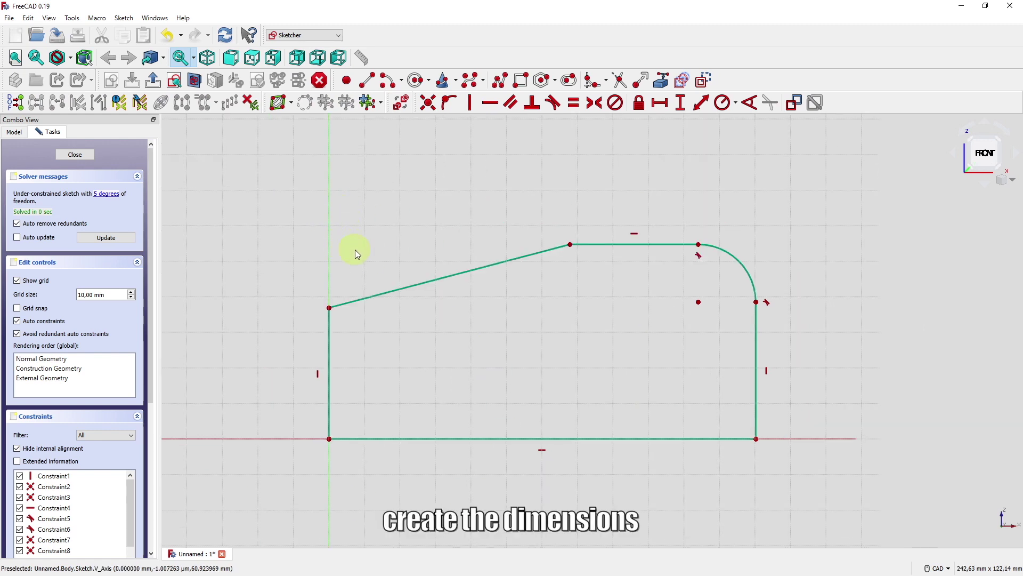
click(572, 245)
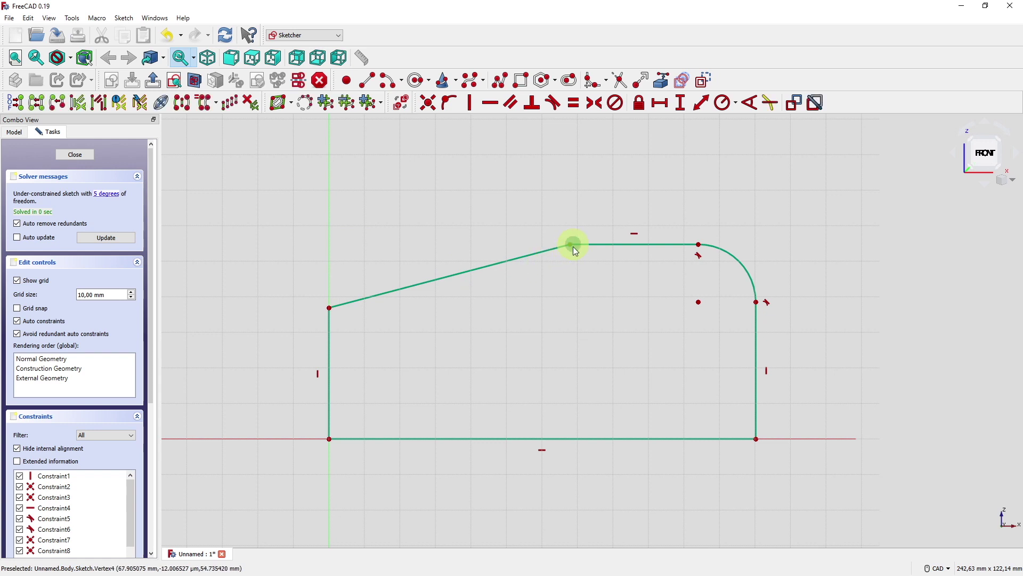
click(329, 439)
click(681, 102)
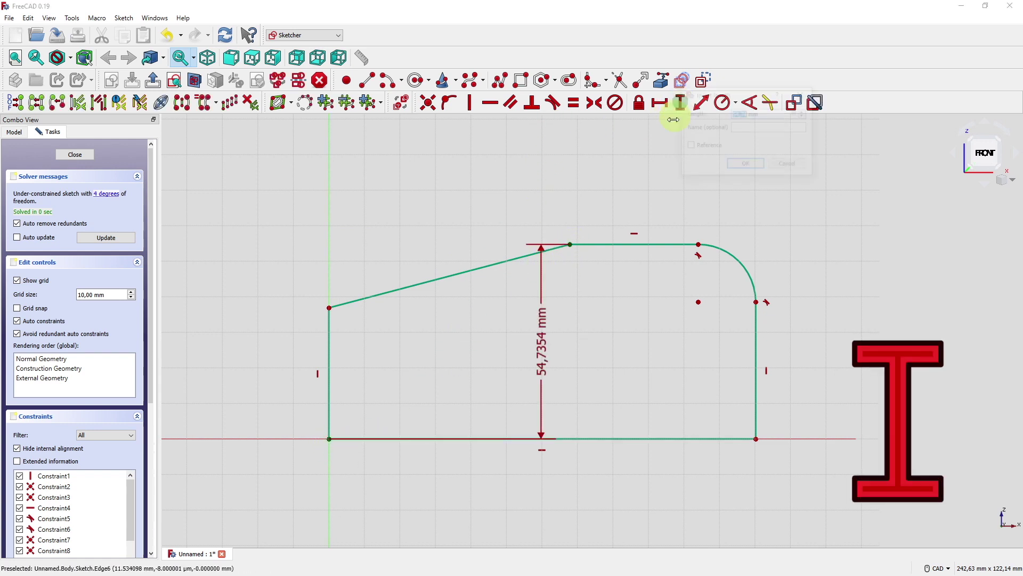
text(50)
key(Return)
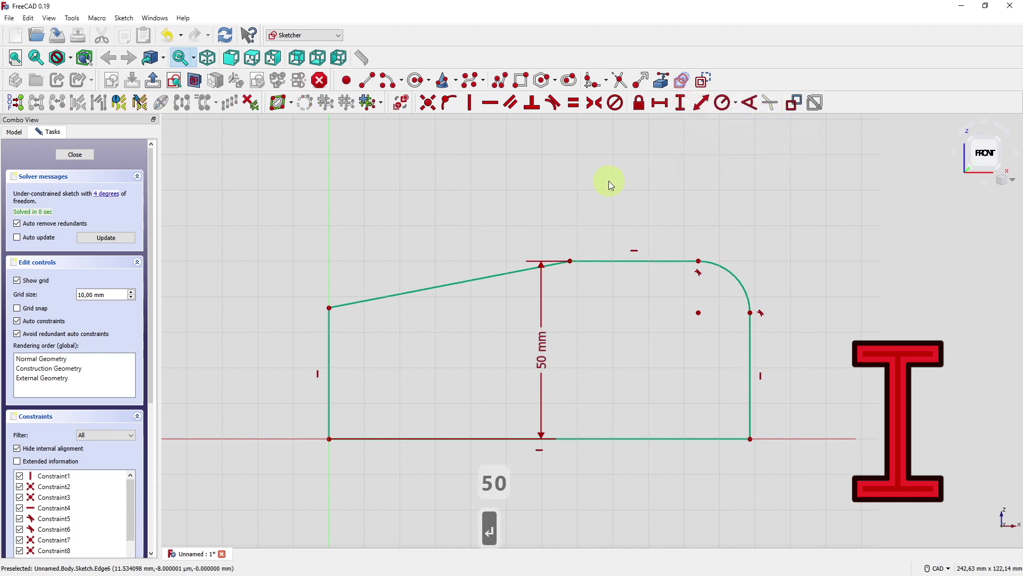
- Set a 50 mm horizontal distance from the origin to the slope's upper end
click(571, 261)
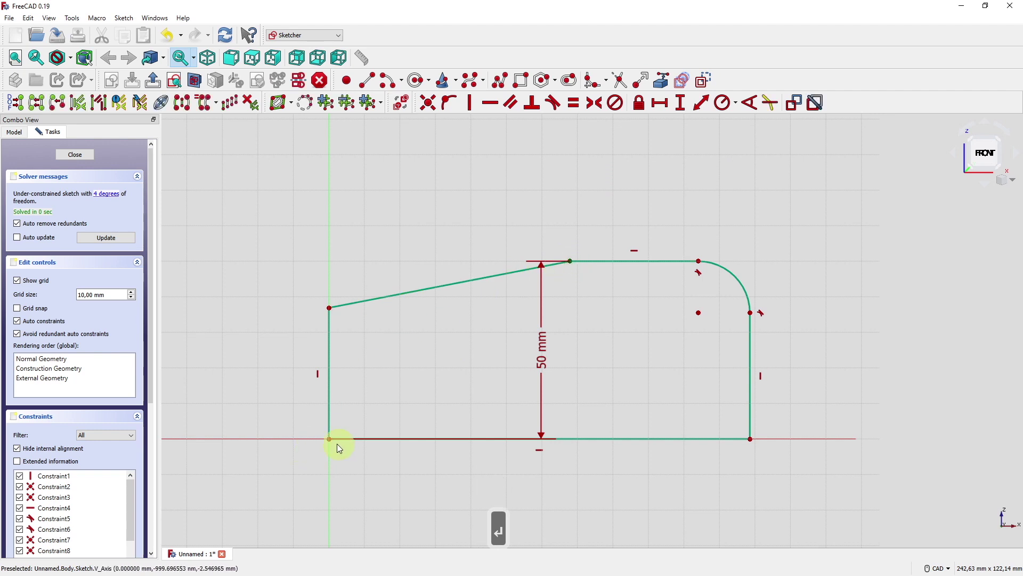
click(329, 439)
click(660, 103)
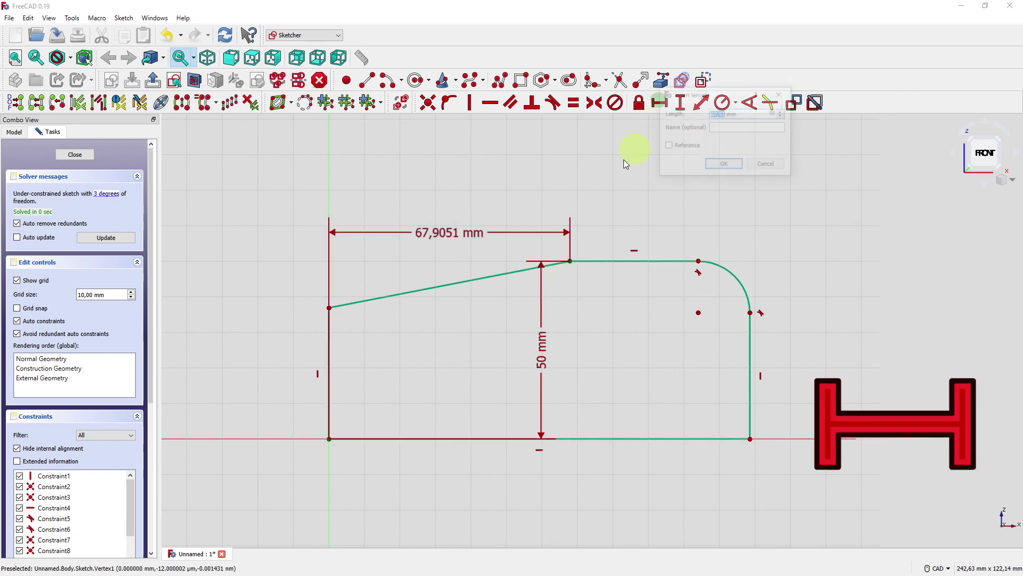
text(50)
key(Return)
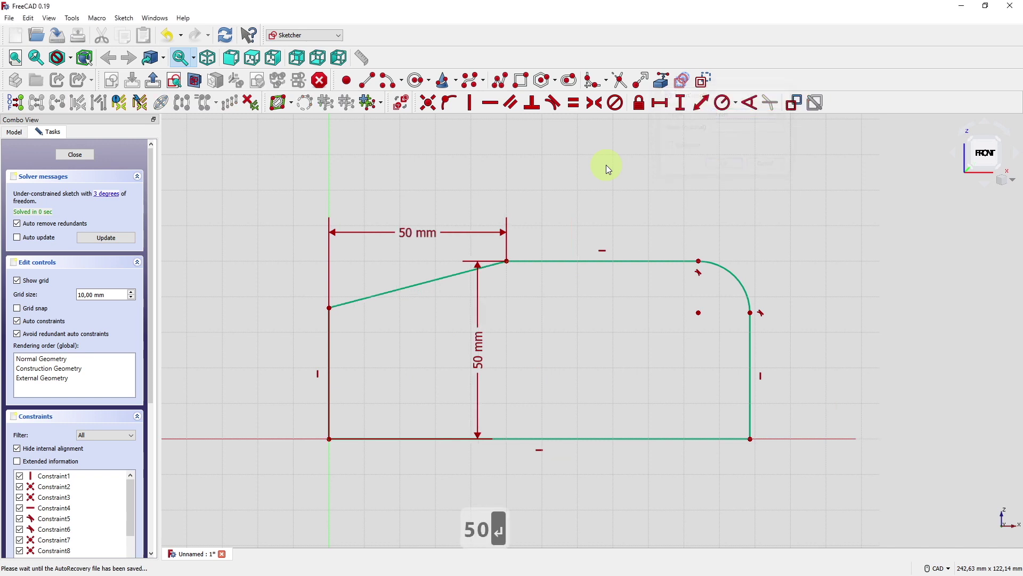
- Give the bottom edge a 100 mm horizontal length
click(624, 436)
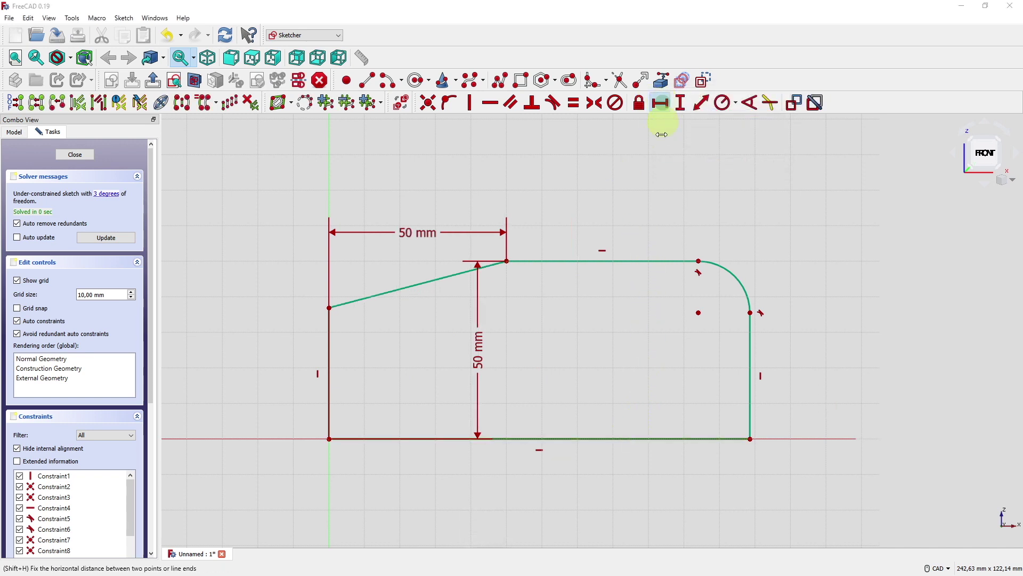
click(659, 103)
text(100)
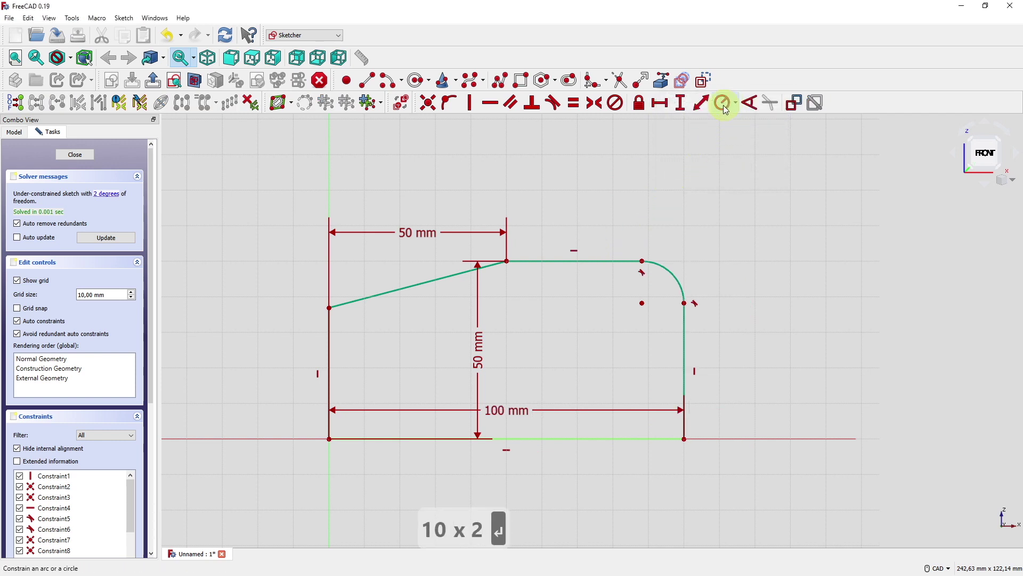
- Constrain the rounded corner arc to a 20 mm radius
click(722, 106)
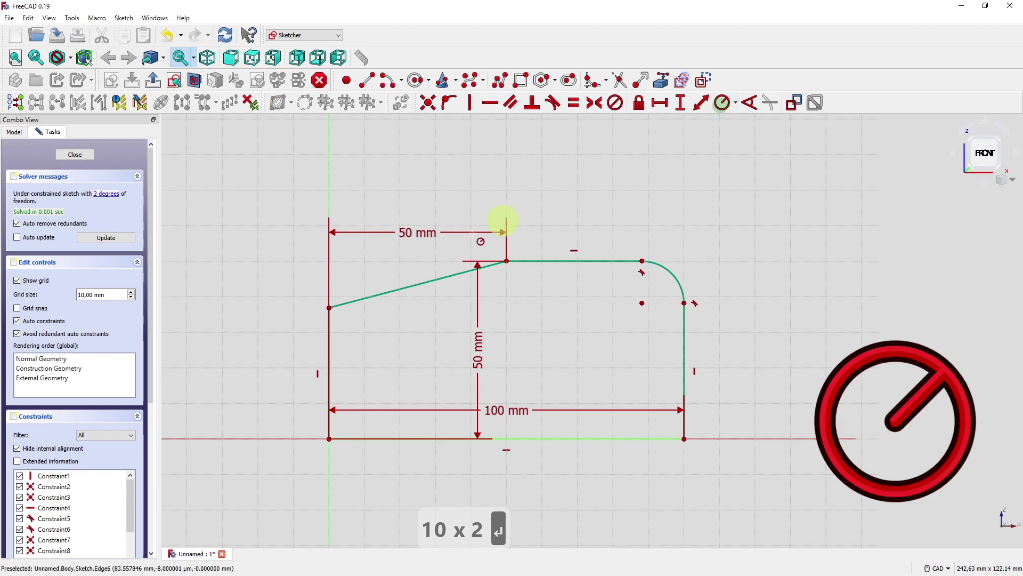
click(687, 273)
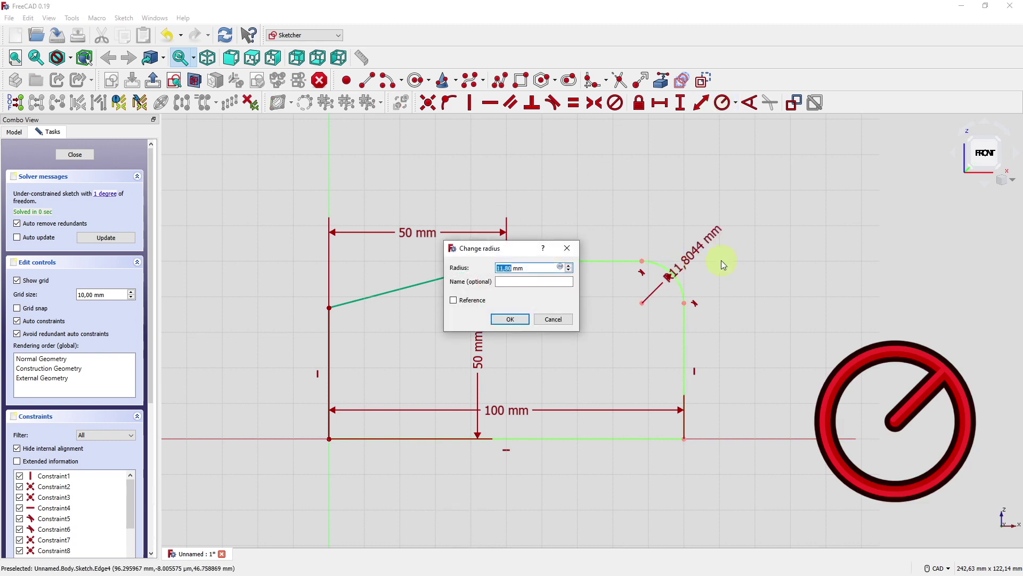
text(20)
key(Return)
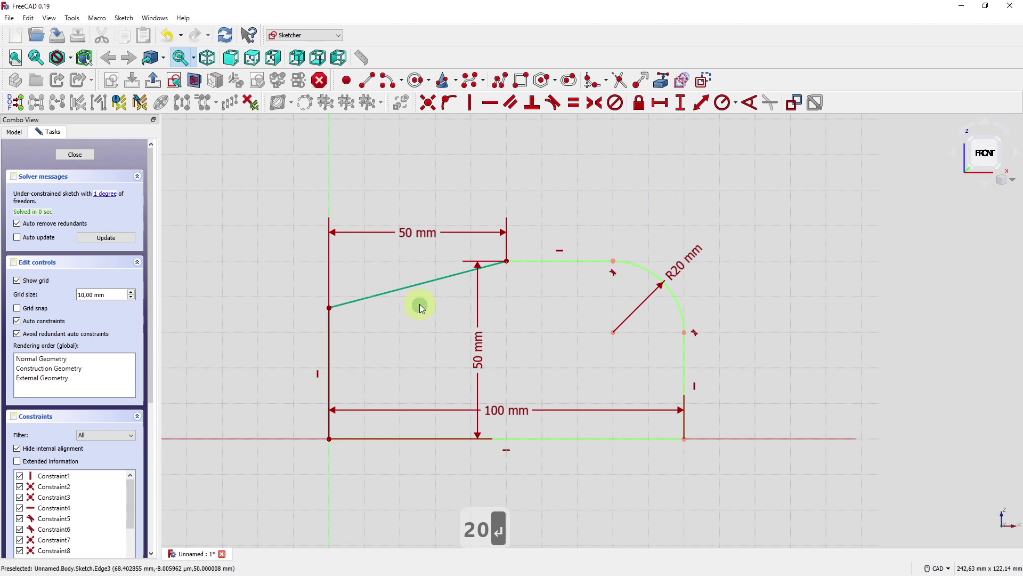
- Set a 30° angle between the slanted line and bottom edge, and tidy the dimension labels
drag(328, 305, 330, 311)
click(385, 294)
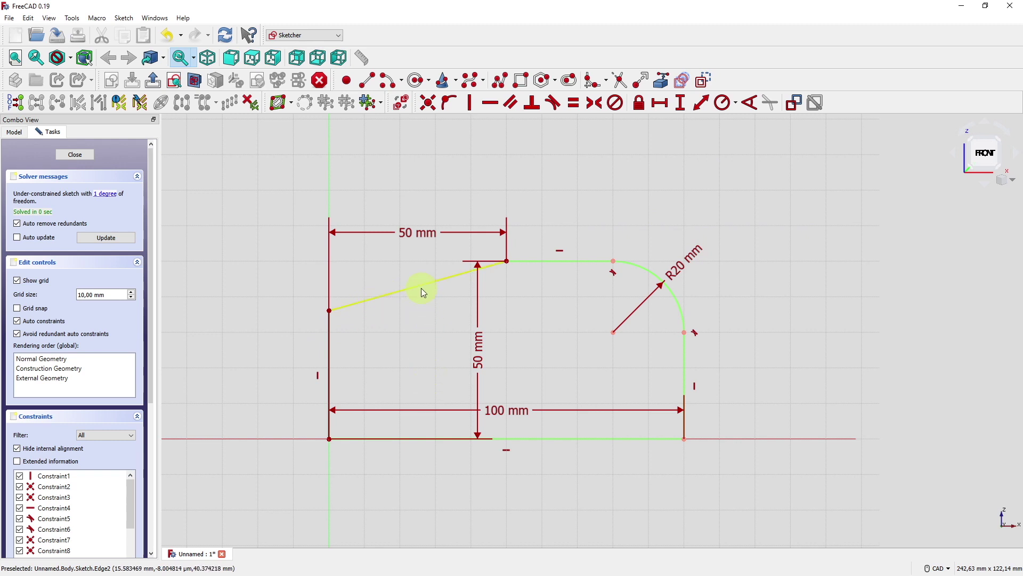
click(514, 439)
click(749, 103)
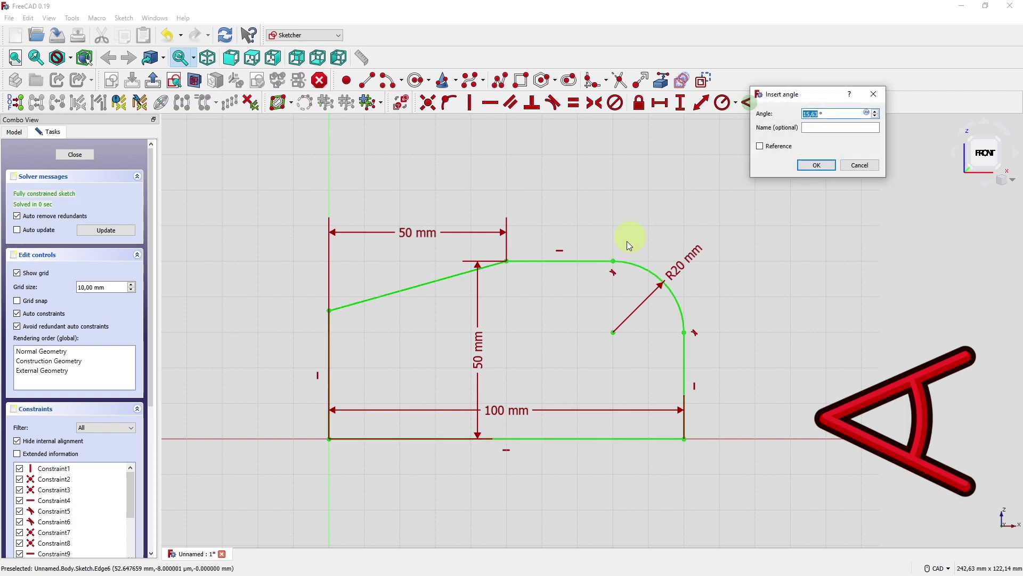
text(30)
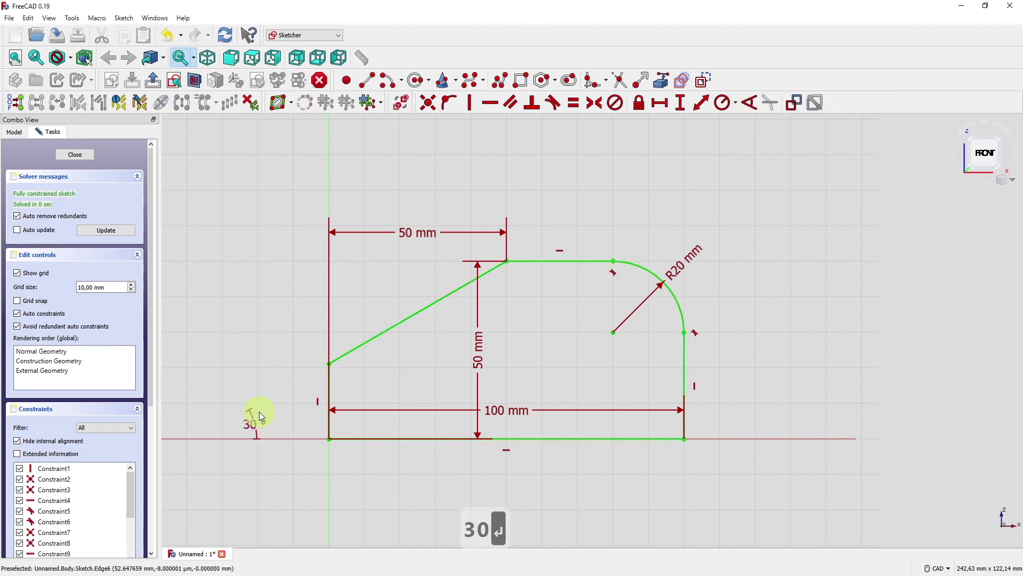
mouse_move(258, 411)
mouse_down()
mouse_move(251, 424)
mouse_move(306, 423)
mouse_move(468, 349)
mouse_move(249, 336)
mouse_up()
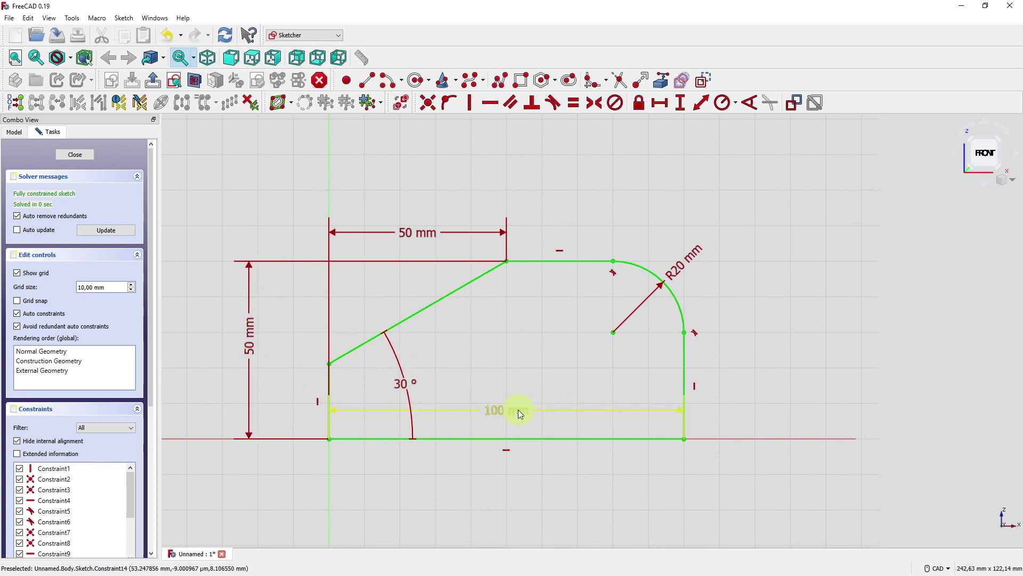
drag(521, 414, 518, 469)
mouse_move(707, 423)
middle_down()
mouse_move(724, 434)
mouse_move(810, 400)
middle_up()
- Close the sketch and pad it to a 30 mm long solid
click(75, 155)
mouse_move(593, 333)
middle_down()
mouse_move(548, 393)
mouse_move(465, 400)
middle_up()
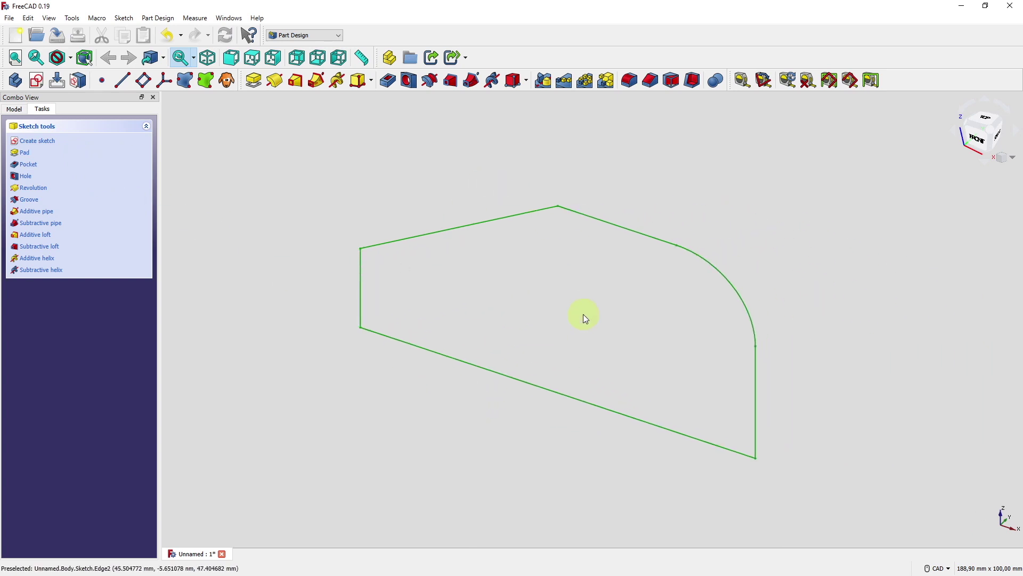
click(27, 158)
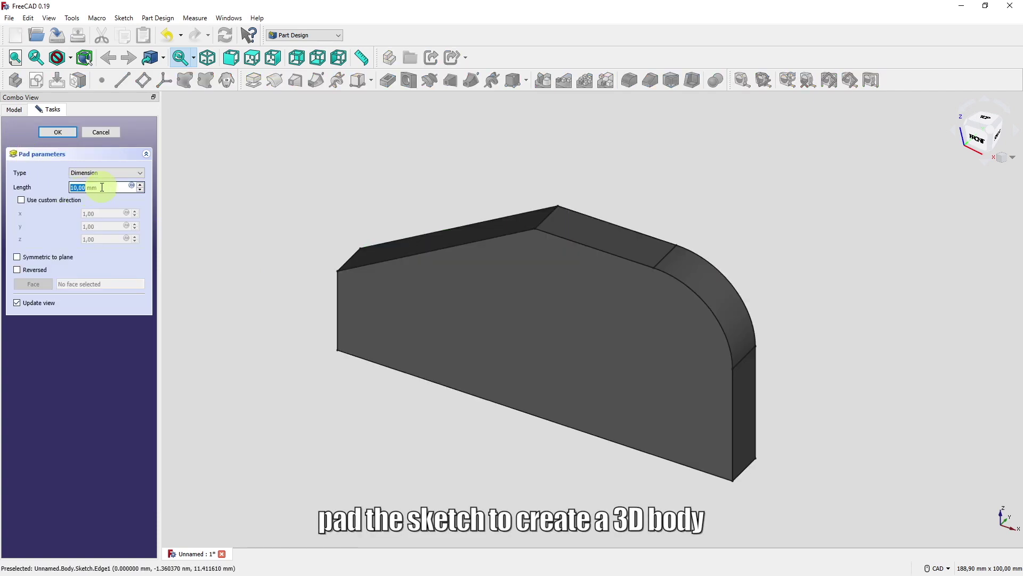
drag(103, 188, 67, 187)
text(30)
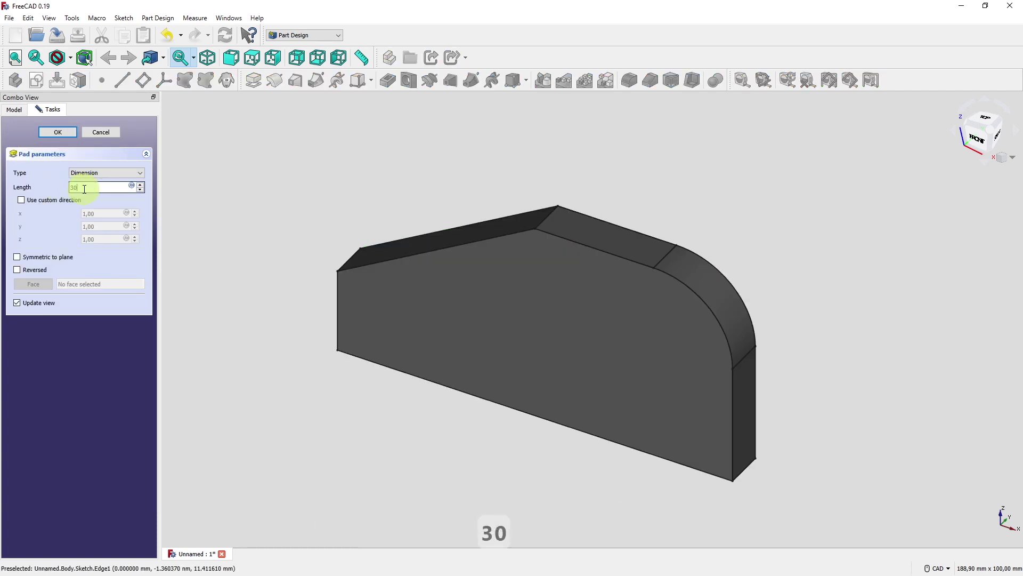
click(66, 133)
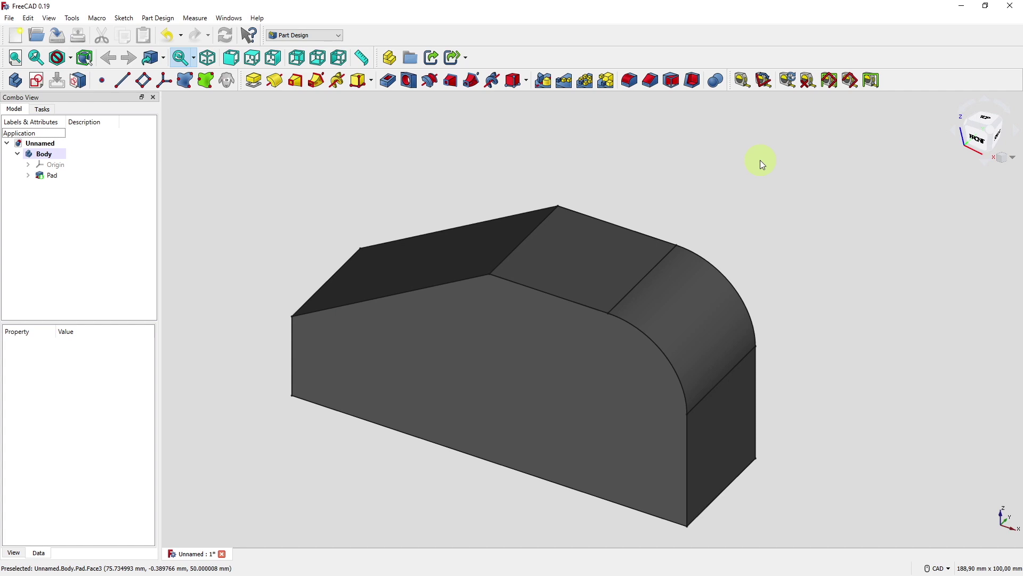
- Select the pad's flat top face between the slope and the rounded end
click(612, 259)
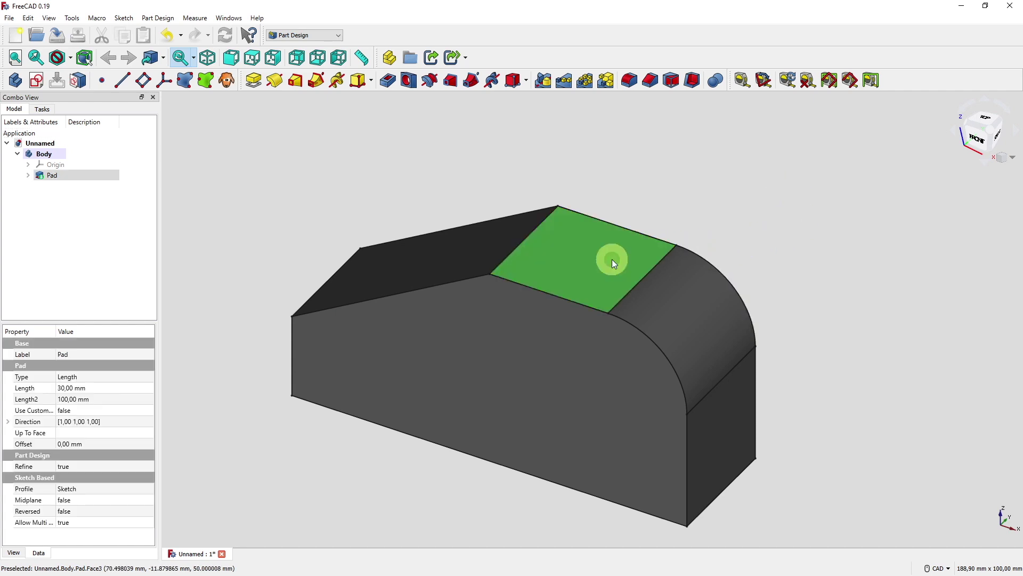
- Sketch on the top face, linking its slope-side and rounded-end edges as external geometry
click(37, 79)
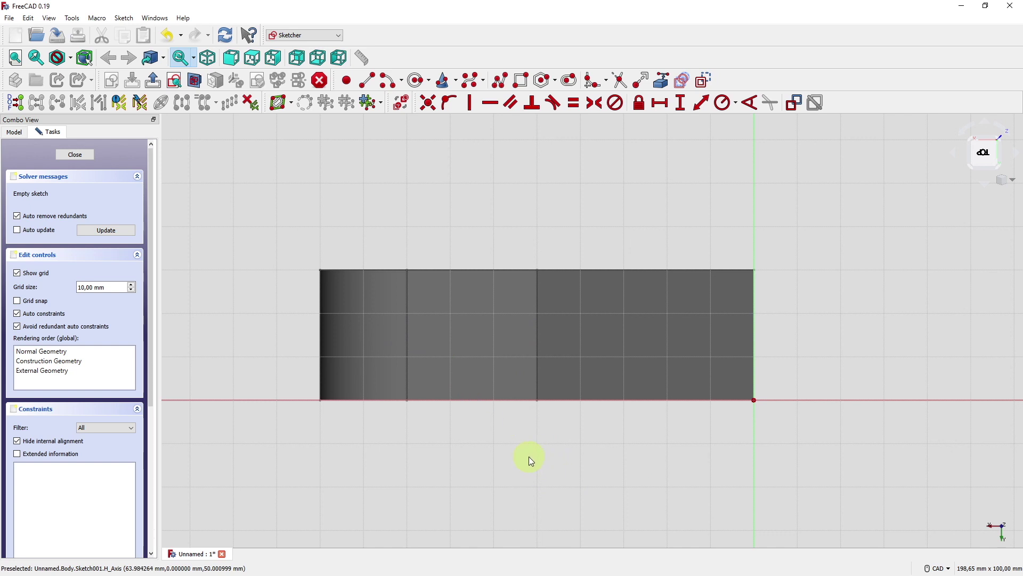
mouse_move(521, 481)
middle_down()
mouse_move(553, 478)
mouse_move(512, 429)
mouse_move(461, 424)
mouse_move(512, 411)
mouse_move(475, 431)
middle_up()
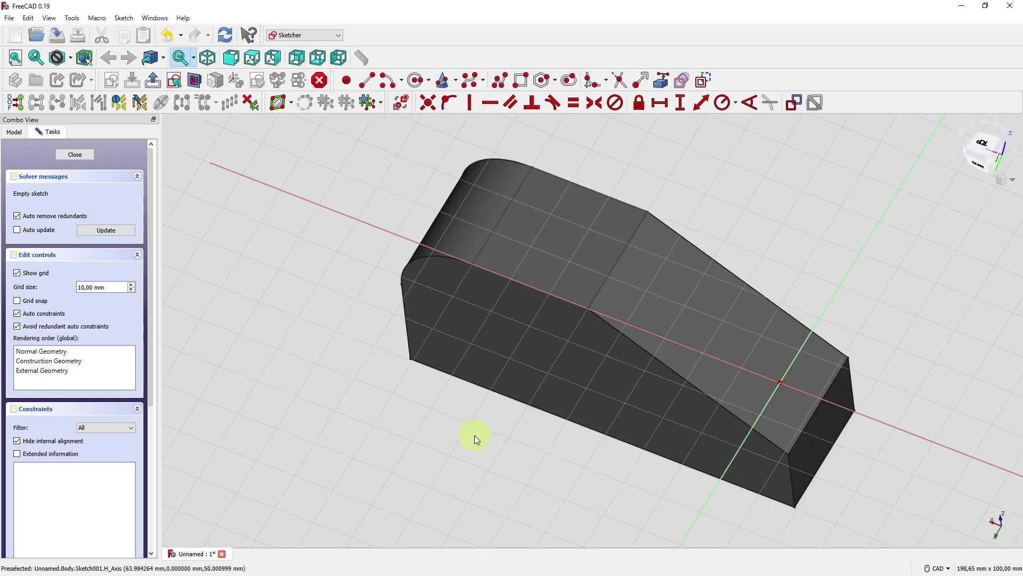
click(655, 82)
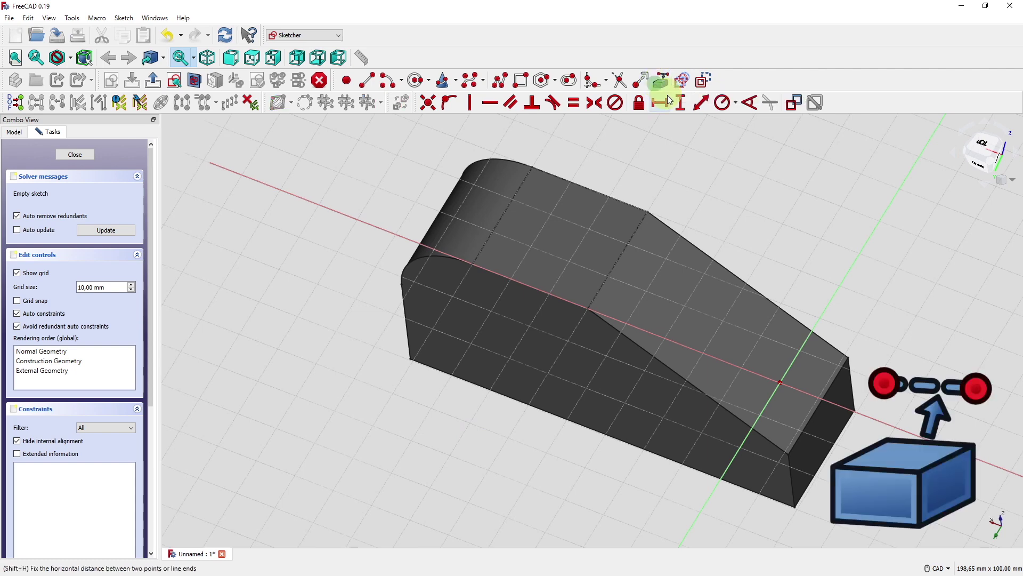
click(641, 223)
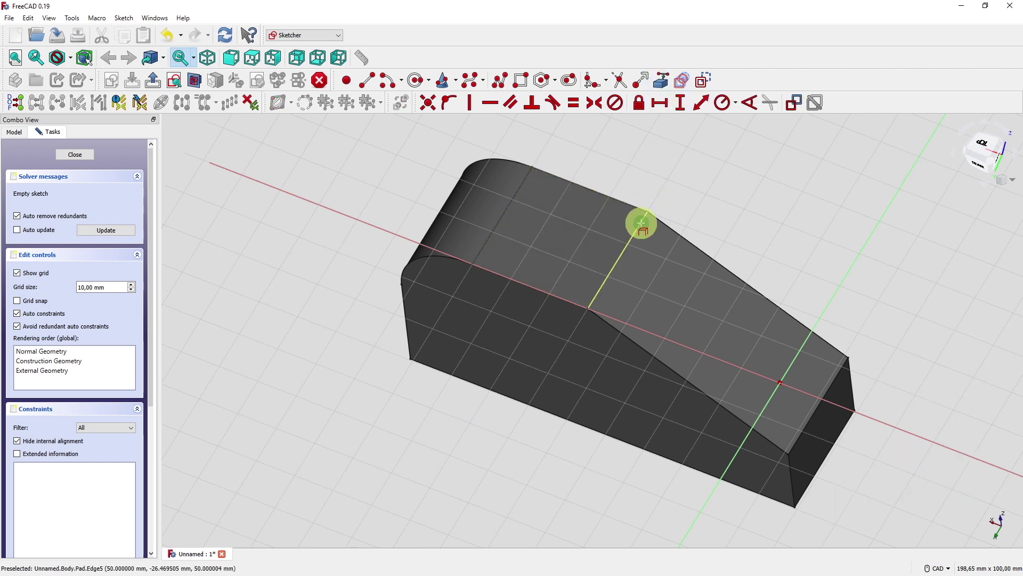
click(511, 202)
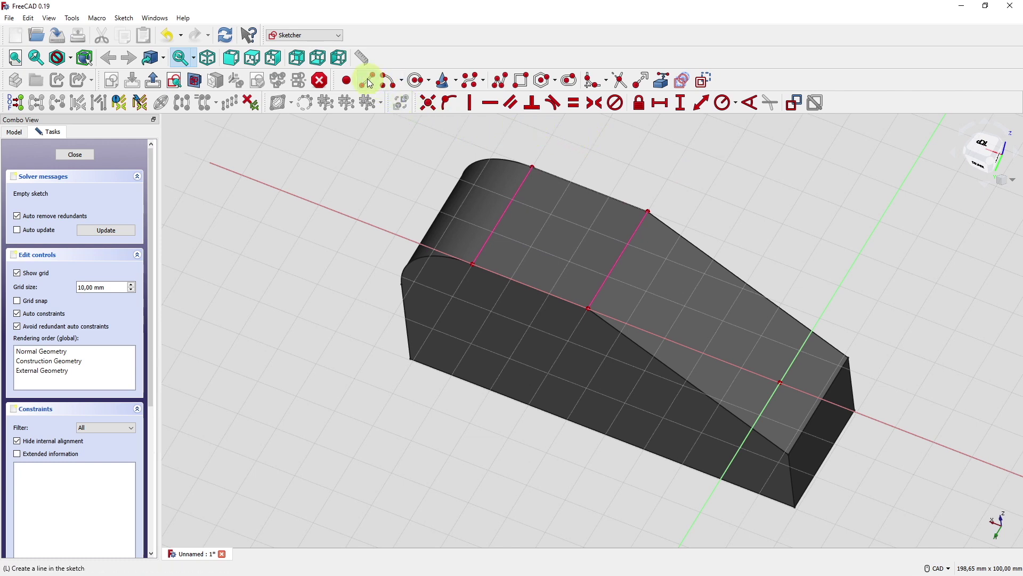
- Draw two construction diagonals crossing in an X between opposite corners of the linked edges
click(705, 83)
key(g)
key(l)
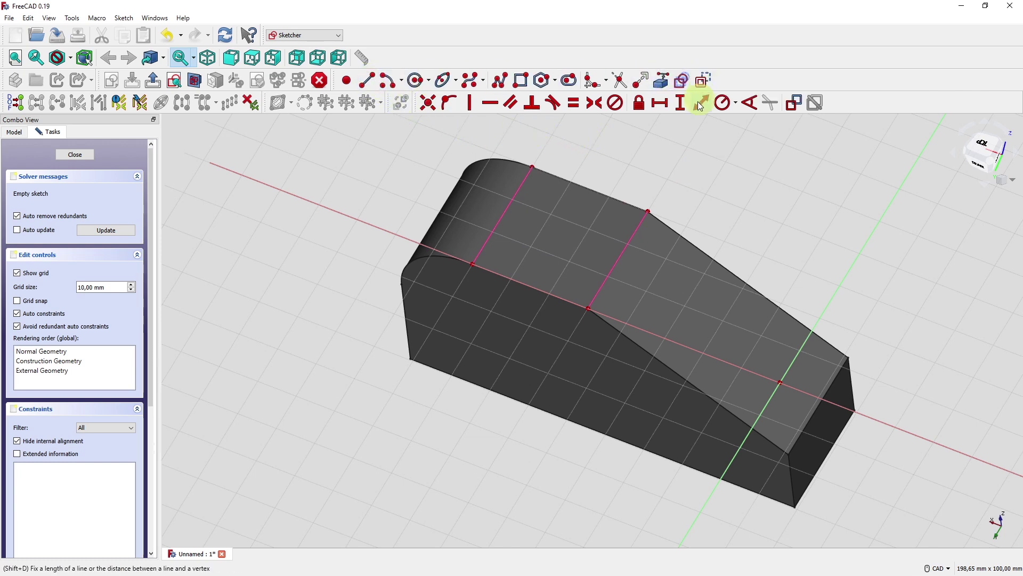
click(533, 166)
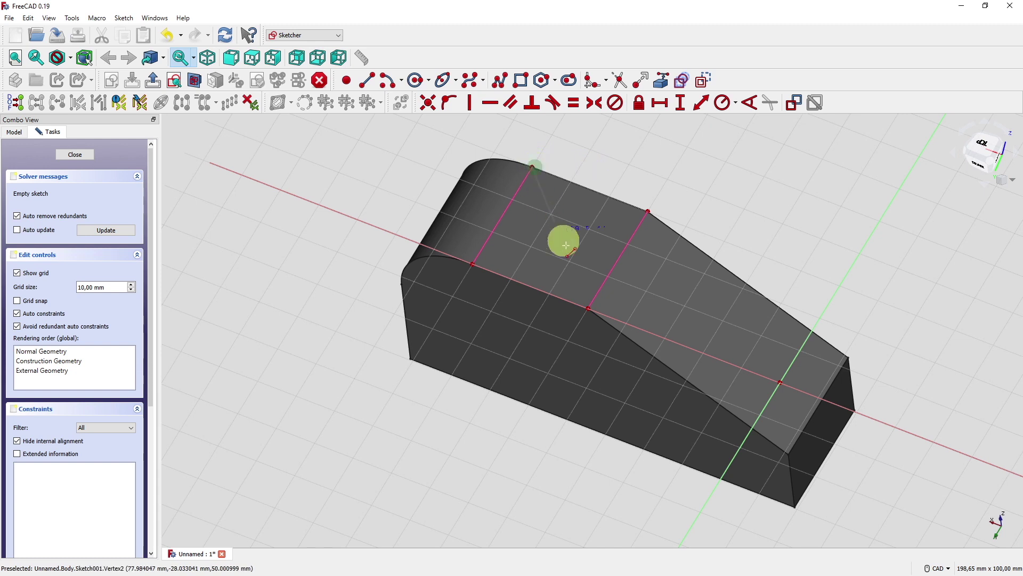
click(589, 307)
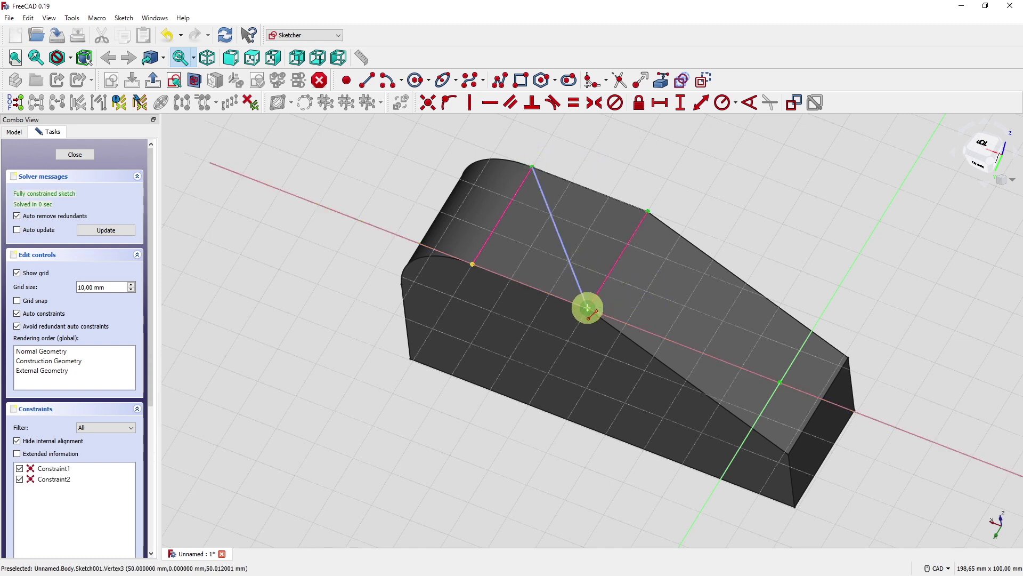
click(588, 307)
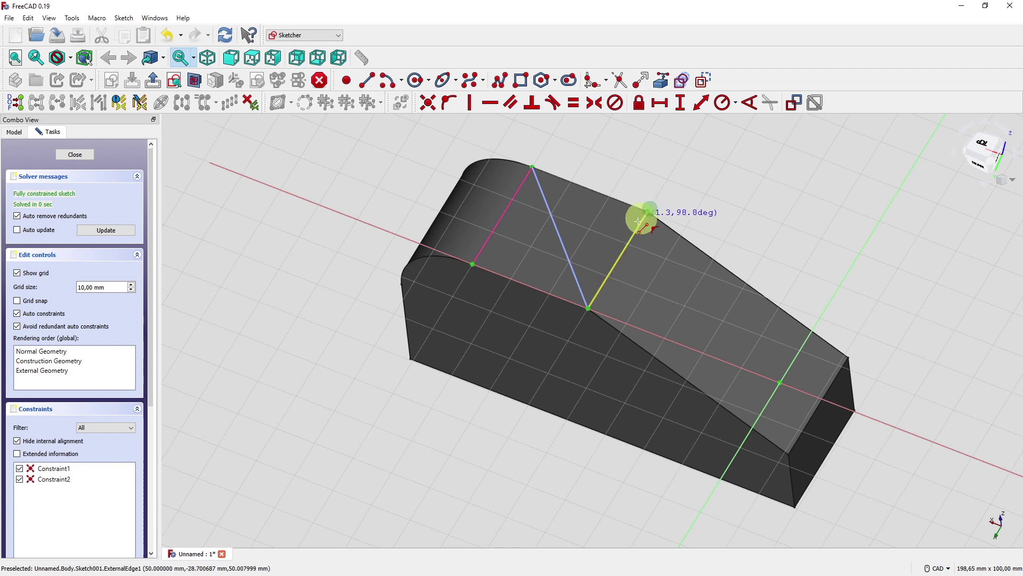
click(635, 222)
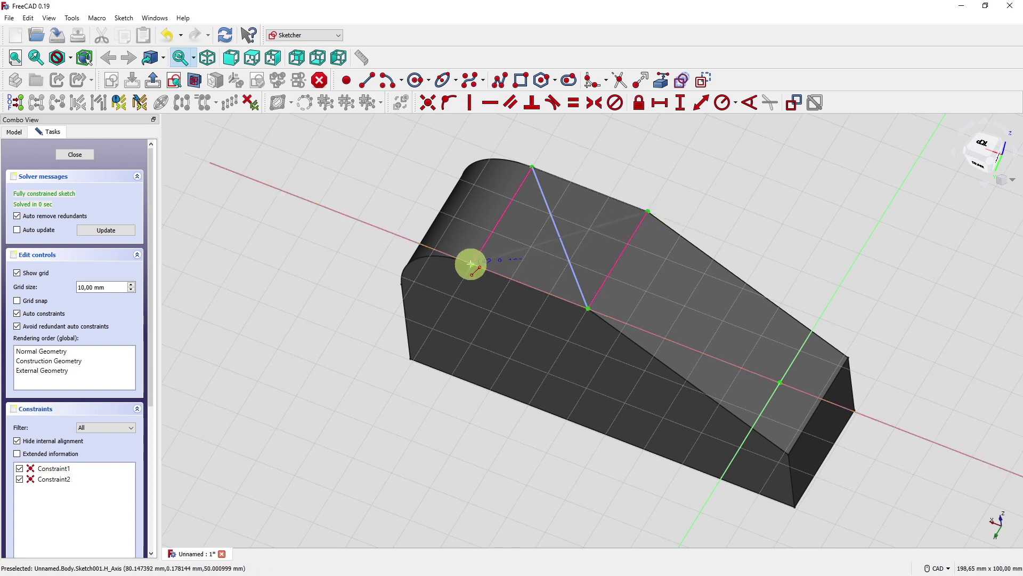
scroll(471, 264, up, 3)
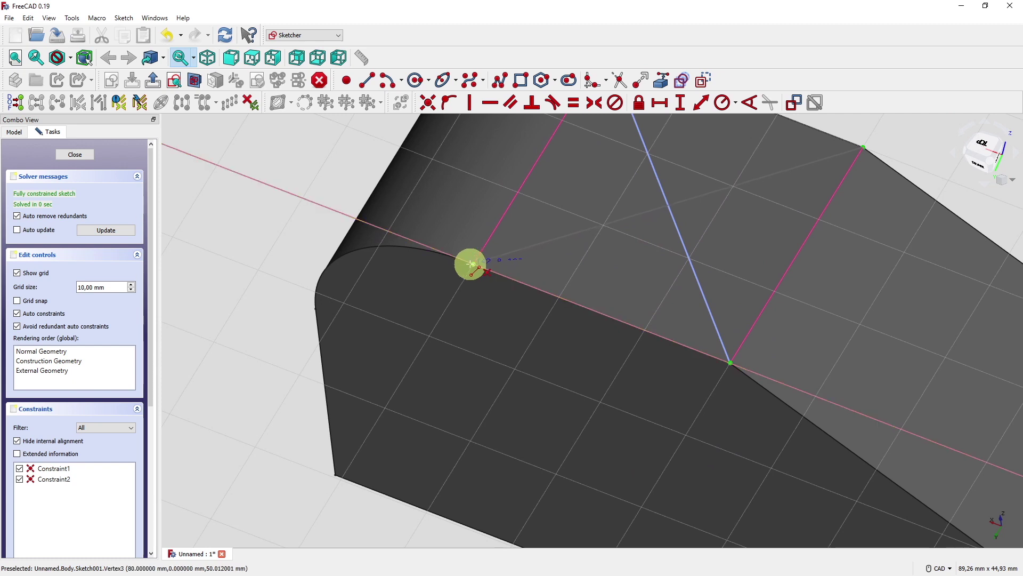
click(471, 263)
scroll(671, 299, down, 3)
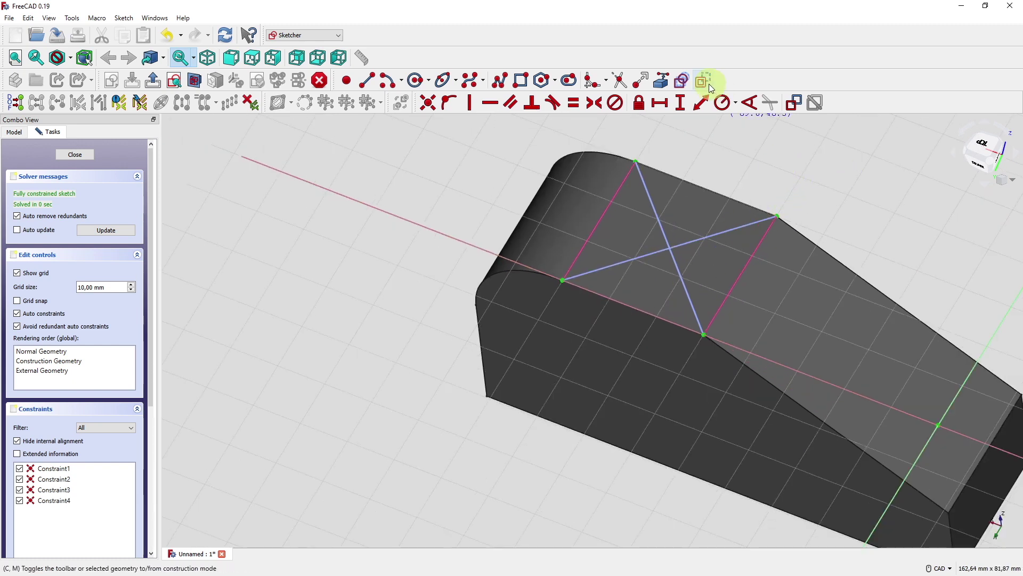
- Draw a circle near the diagonals' crossing and give it a 10 mm diameter
click(416, 81)
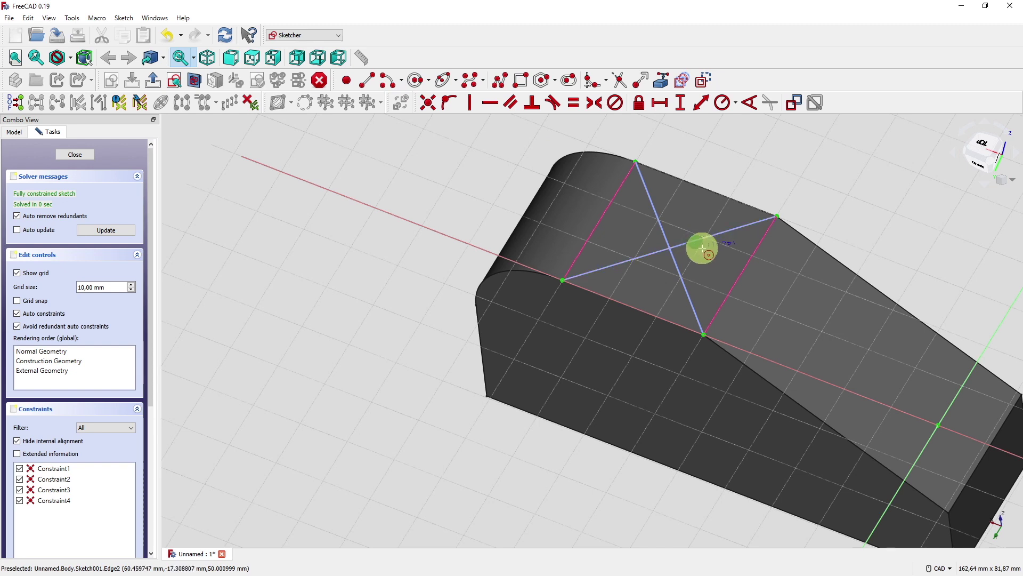
click(712, 256)
click(725, 229)
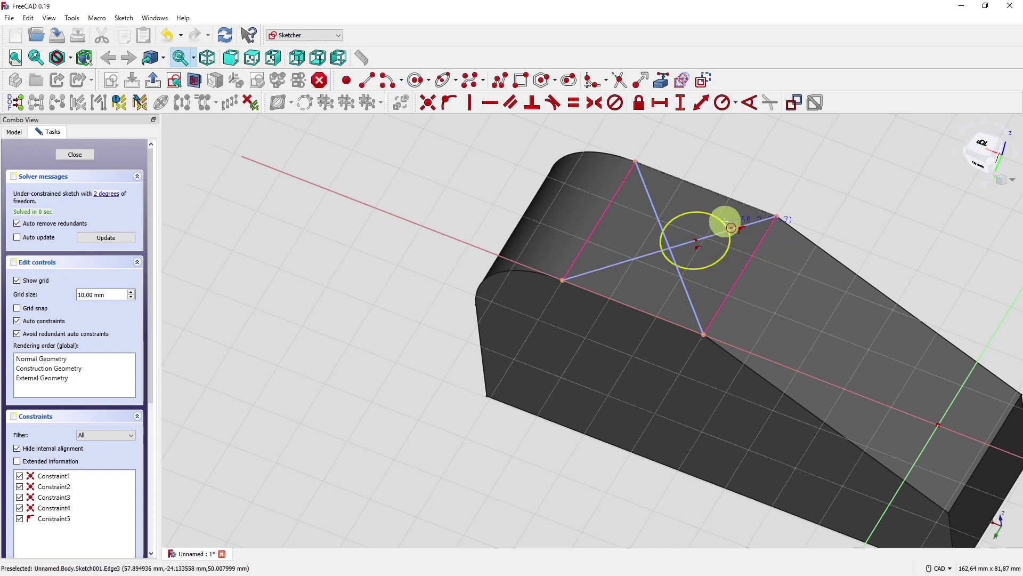
click(735, 102)
click(735, 133)
click(714, 213)
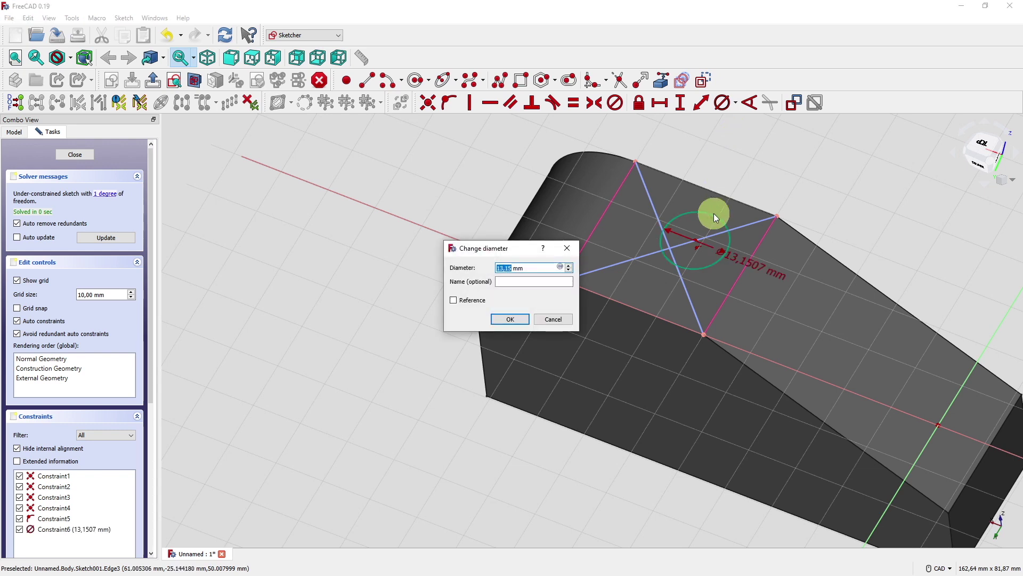
text(10)
key(Return)
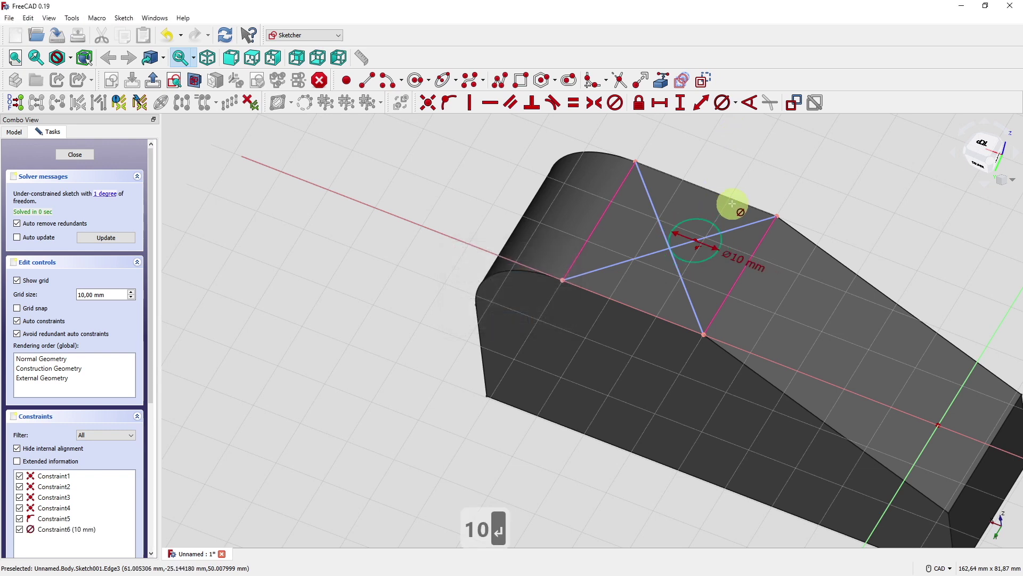
right_click(744, 154)
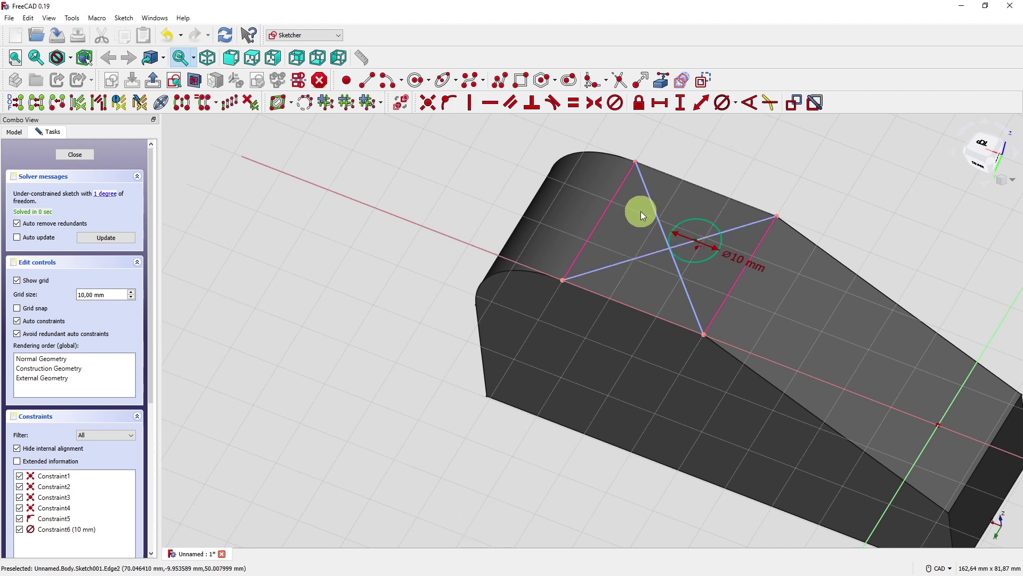
- Put the circle's centre on the diagonal and close the hole sketch
click(652, 205)
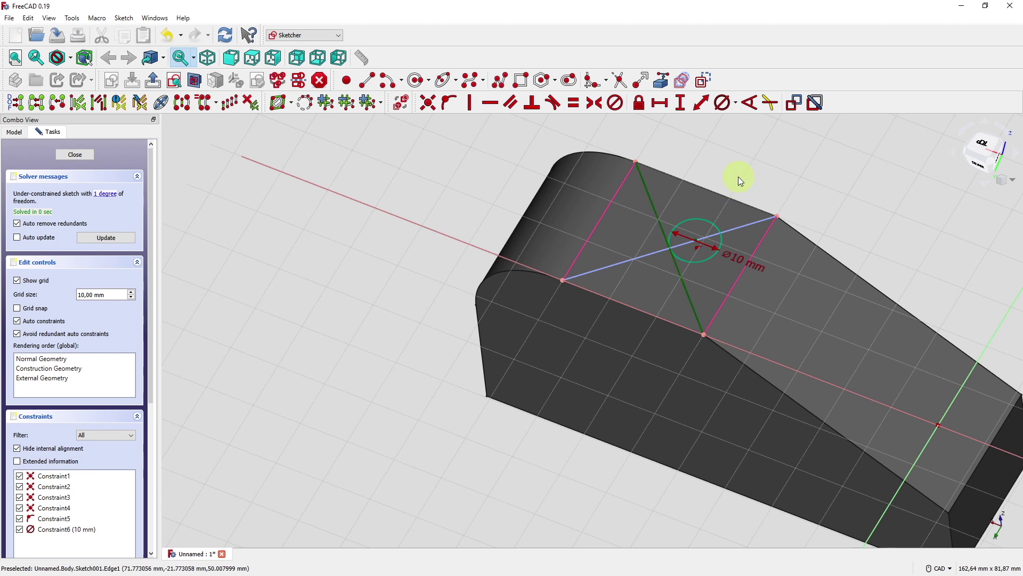
click(449, 102)
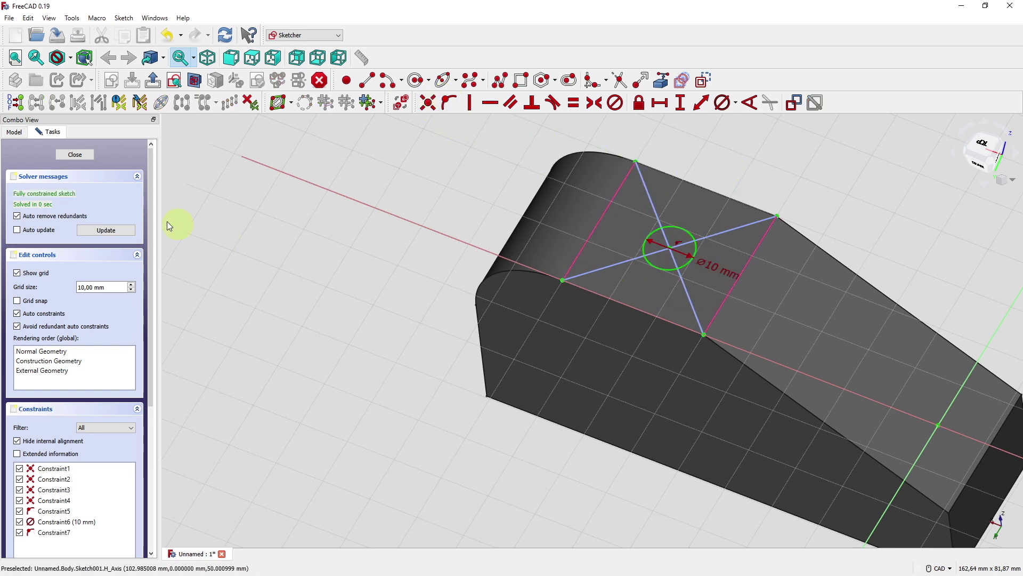
click(56, 154)
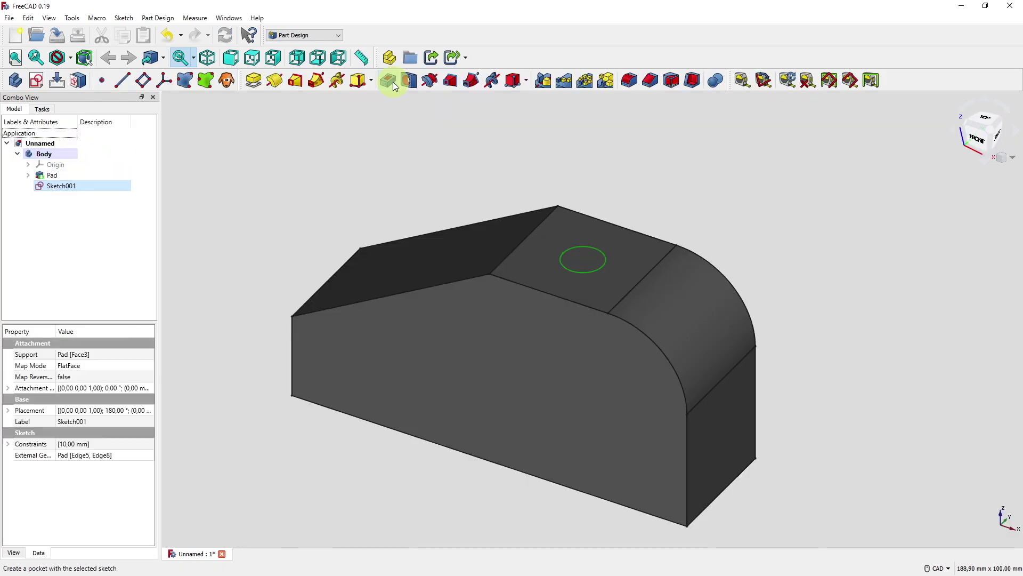
- Pocket the 10 mm circle with type Through all to cut a round hole
click(392, 82)
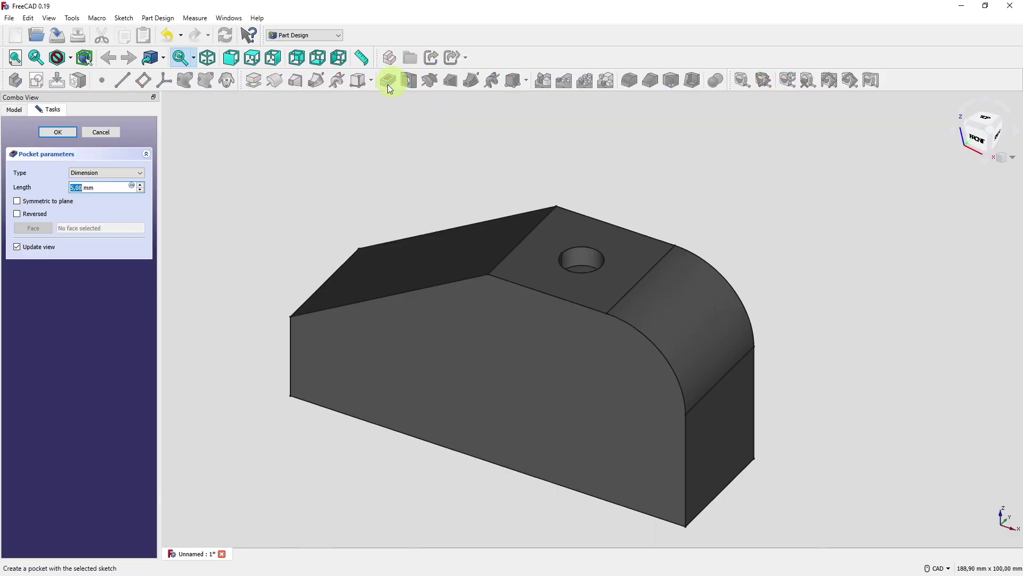
click(99, 173)
click(99, 188)
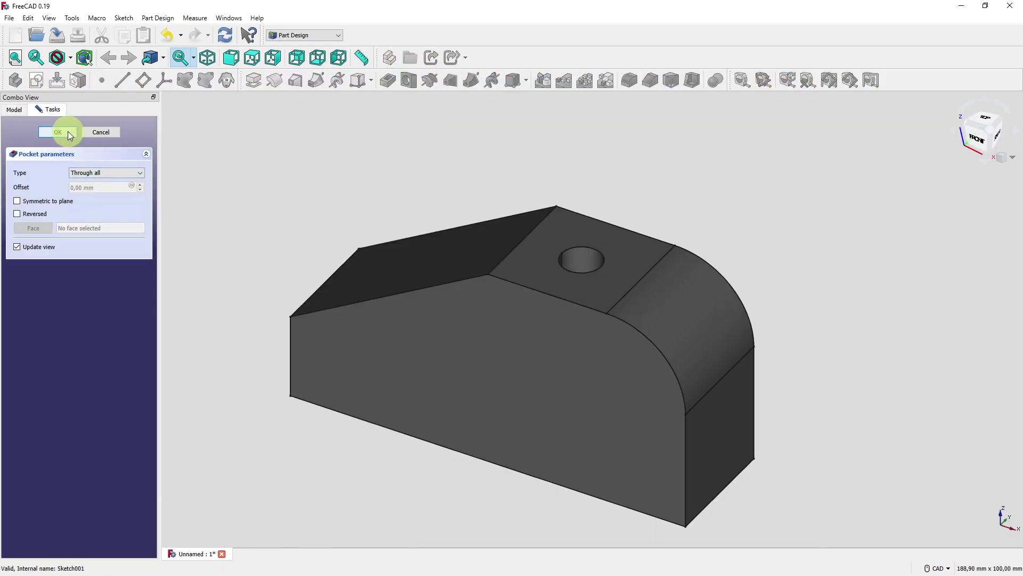
click(69, 133)
middle_drag(395, 442, 452, 464)
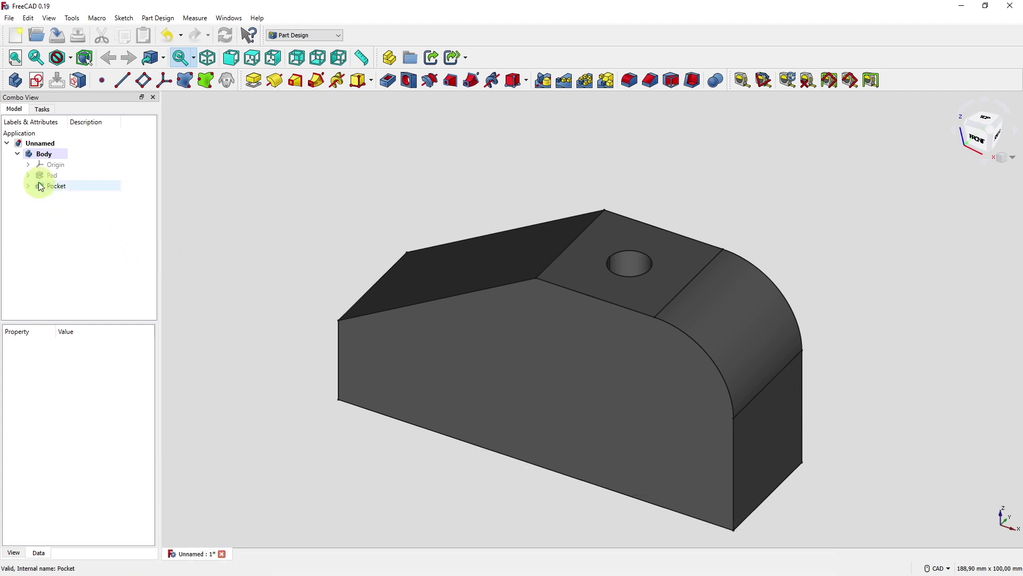
- Open the Pad's base sketch for editing
click(25, 177)
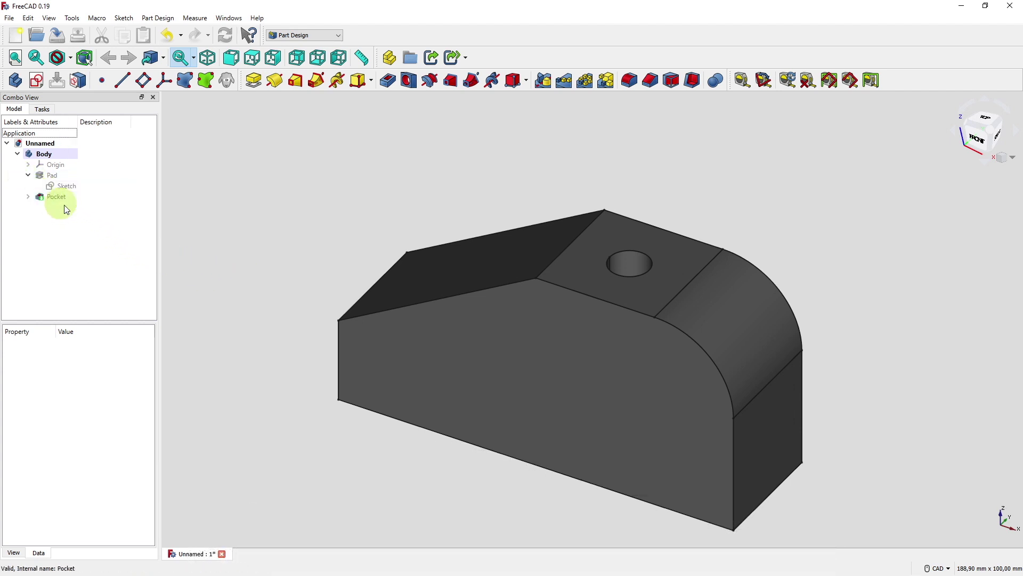
click(94, 186)
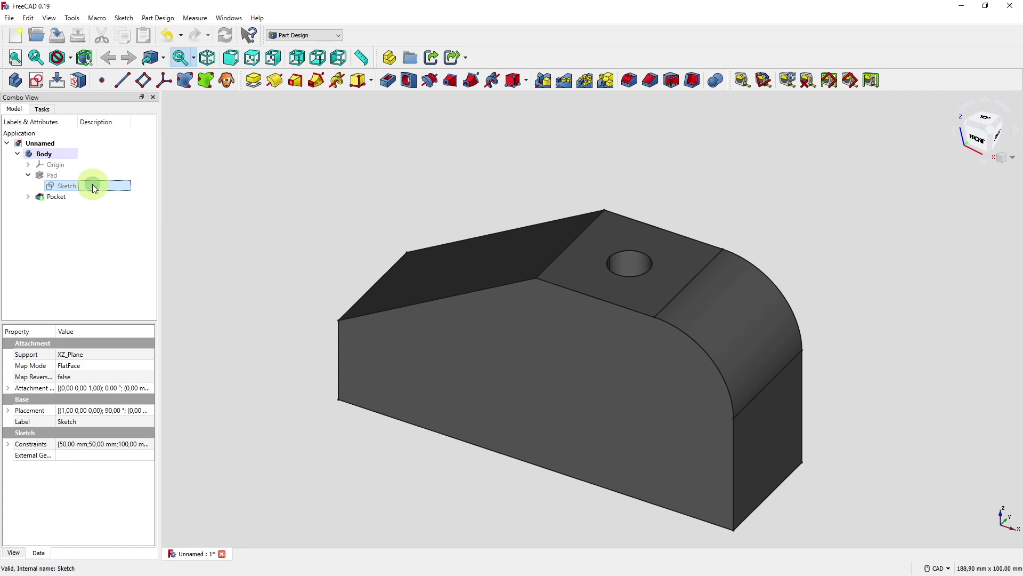
double_click(91, 185)
middle_drag(559, 303, 447, 313)
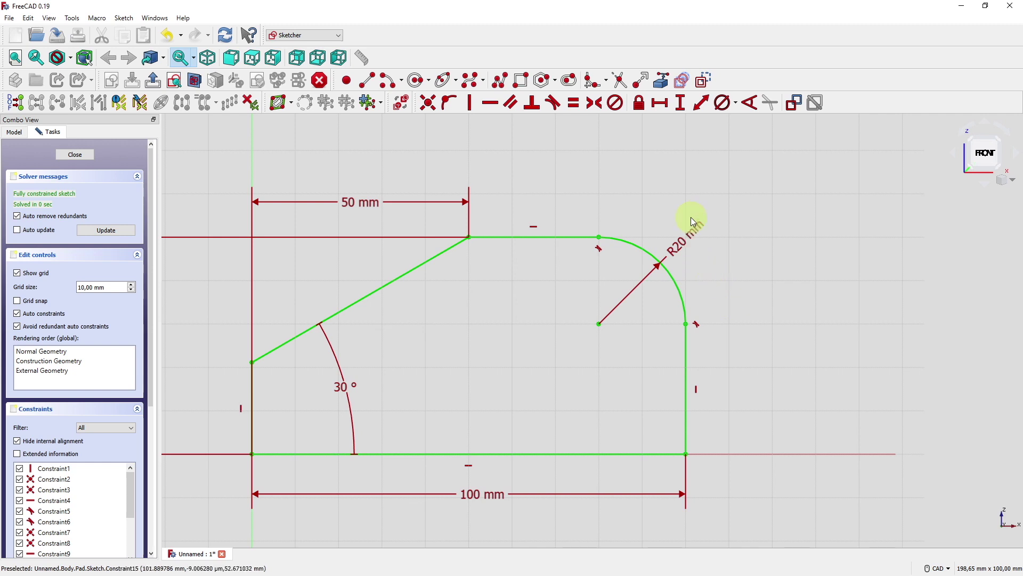
- Make the R20 corner arc construction geometry and draw a straight line between its endpoints
click(638, 243)
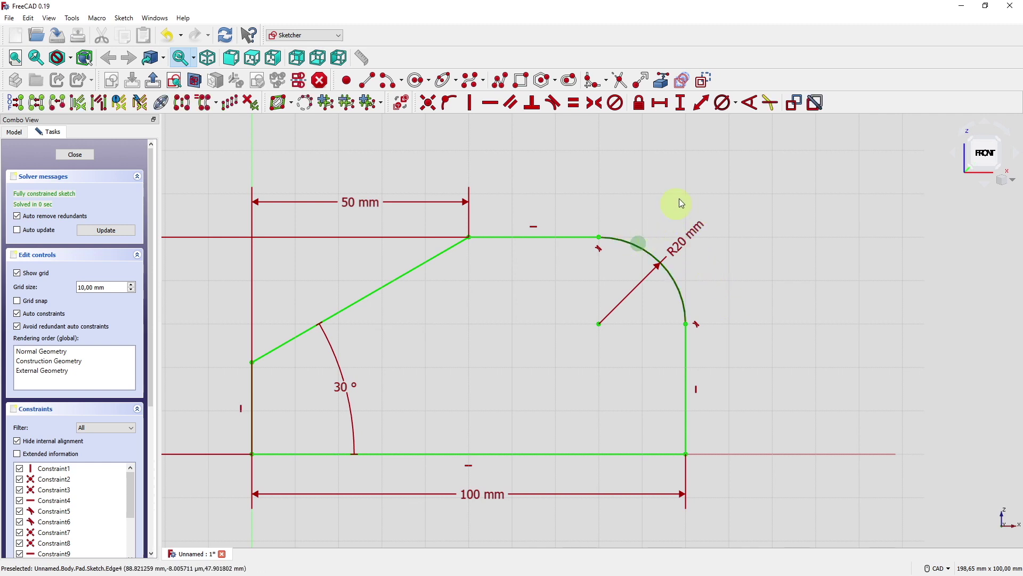
click(708, 82)
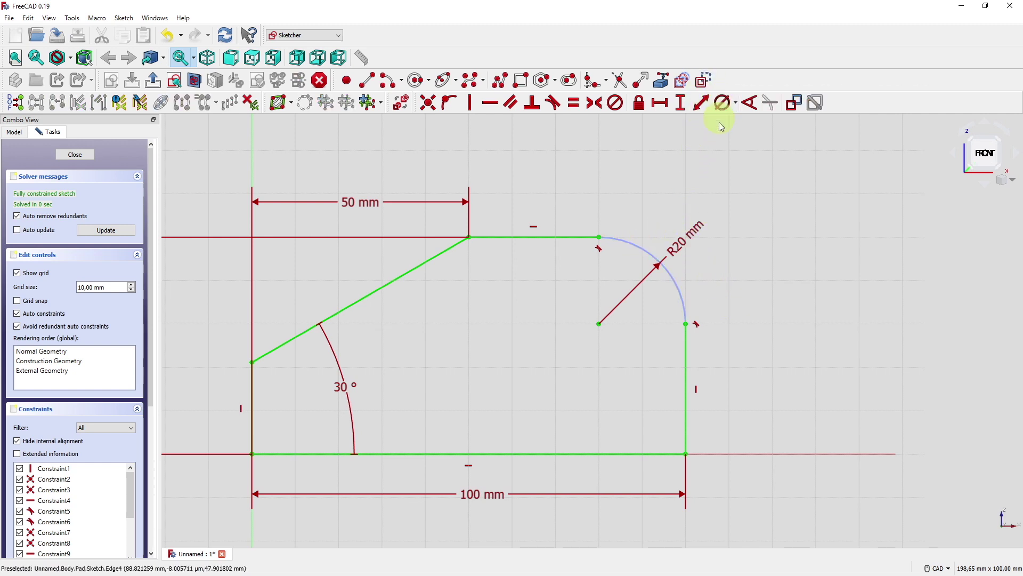
click(367, 80)
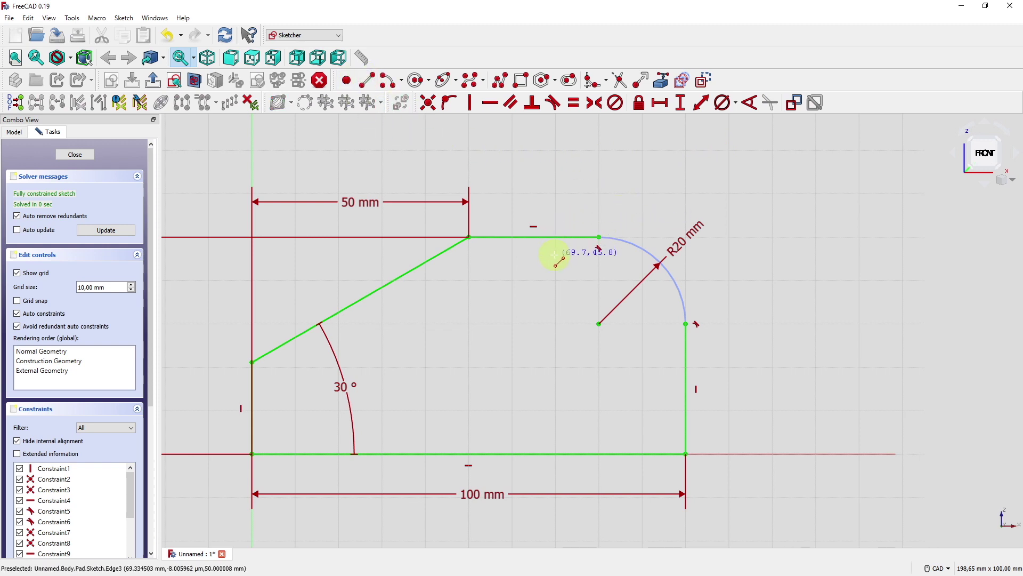
click(599, 237)
click(686, 323)
right_click(569, 187)
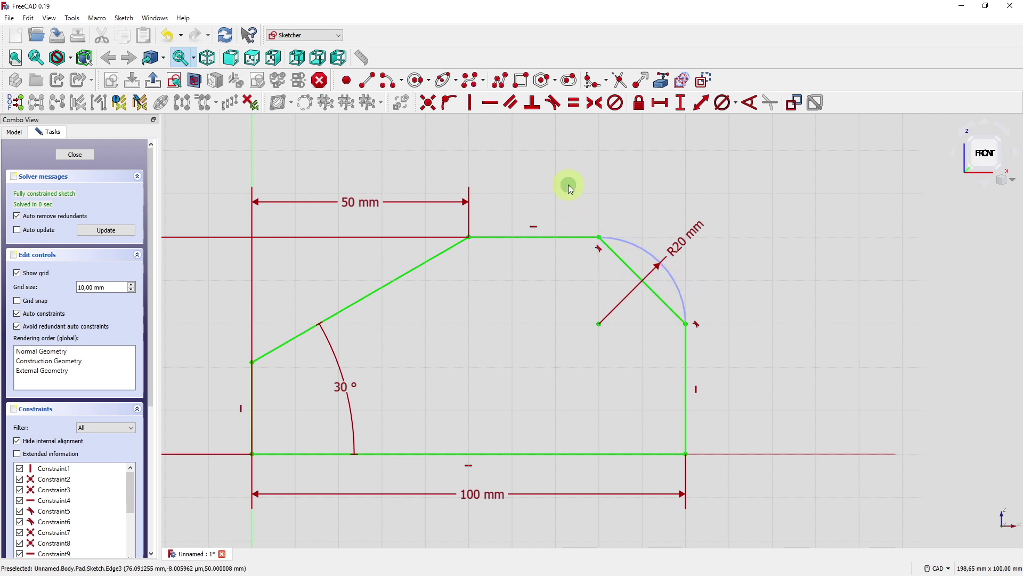
- Close the pad sketch, then open the hole sketch Sketch001 under Pocket to inspect it
click(84, 155)
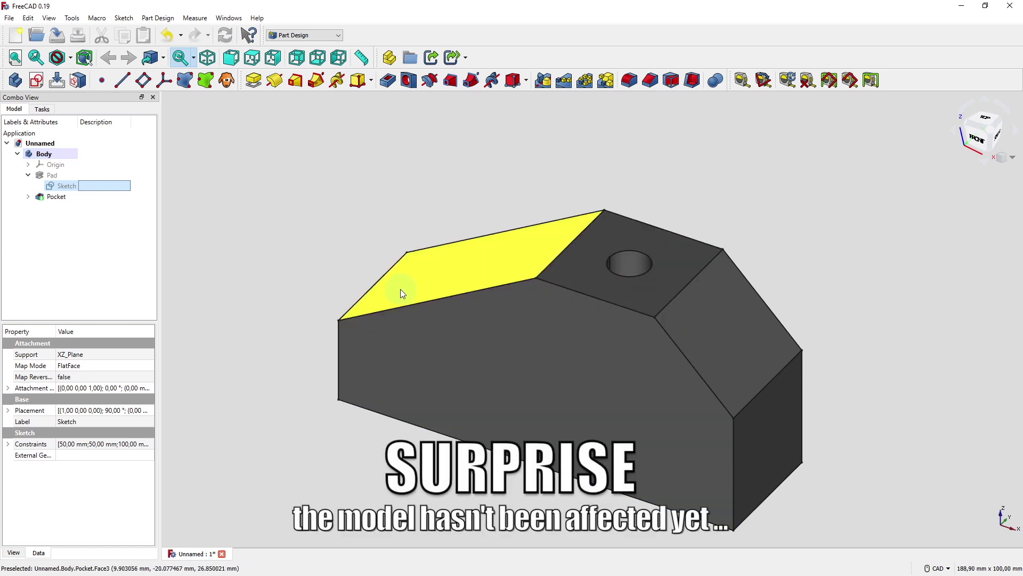
click(28, 197)
click(68, 209)
double_click(67, 209)
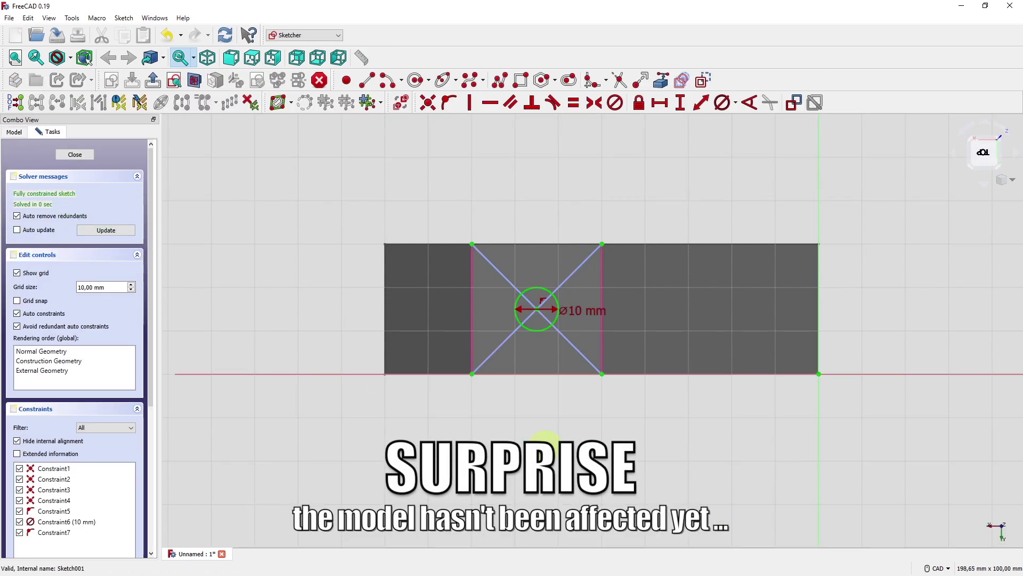
middle_drag(544, 441, 501, 370)
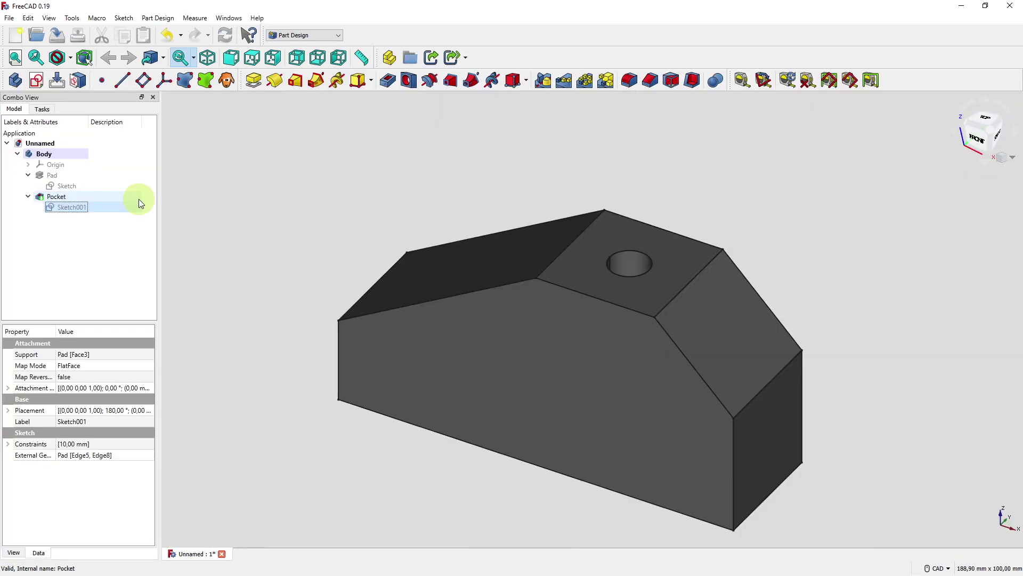
- Add a constraint-preserving fillet at the pad sketch's left corner with a 10 mm radius
double_click(112, 187)
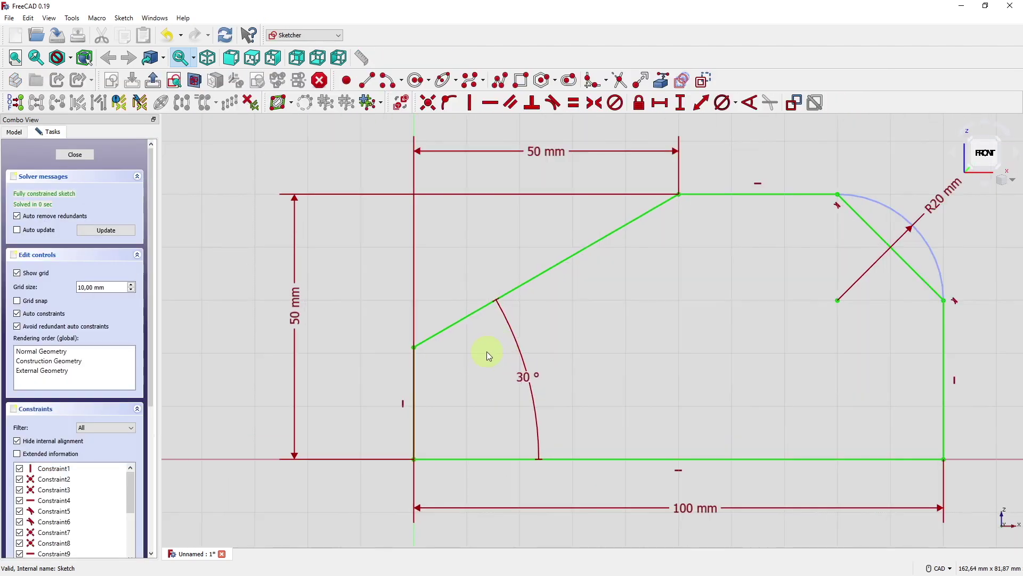
scroll(487, 351, up, 2)
middle_drag(465, 363, 431, 371)
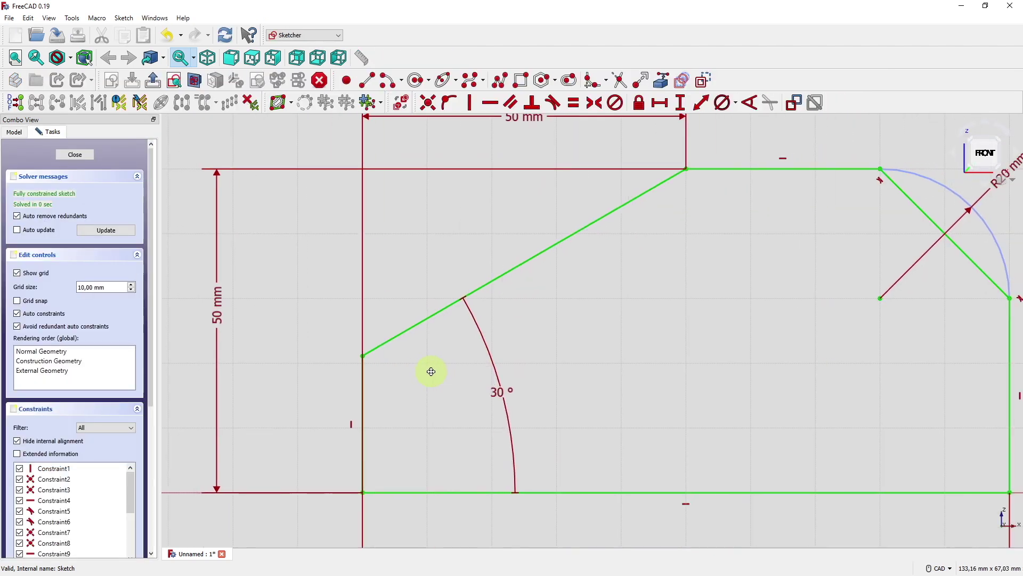
click(606, 81)
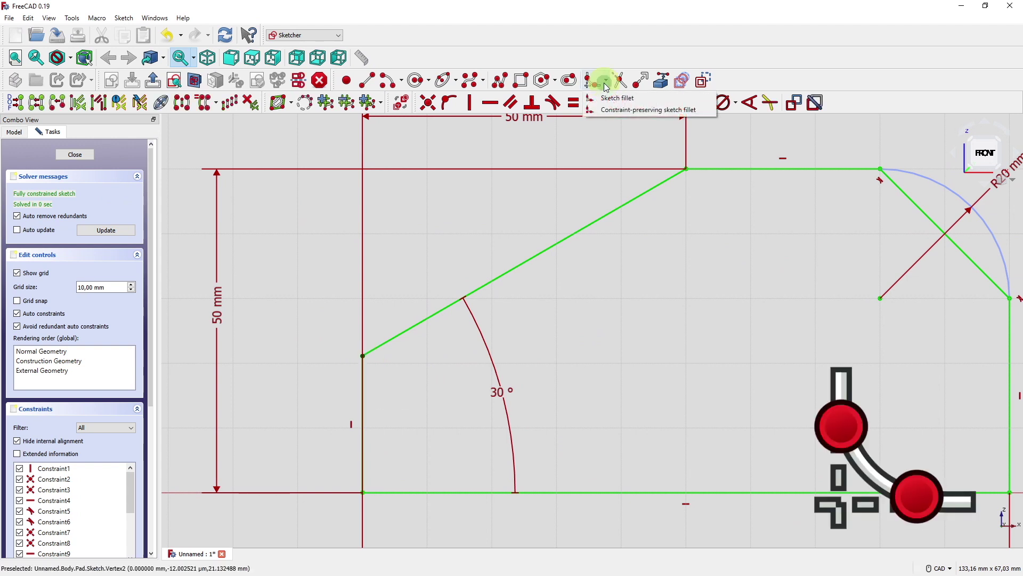
click(618, 111)
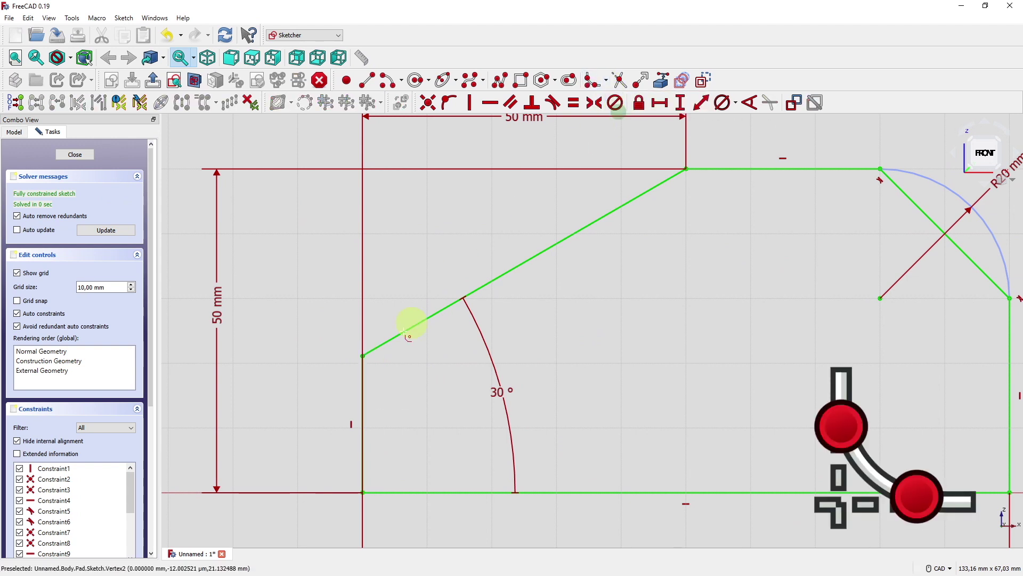
click(363, 355)
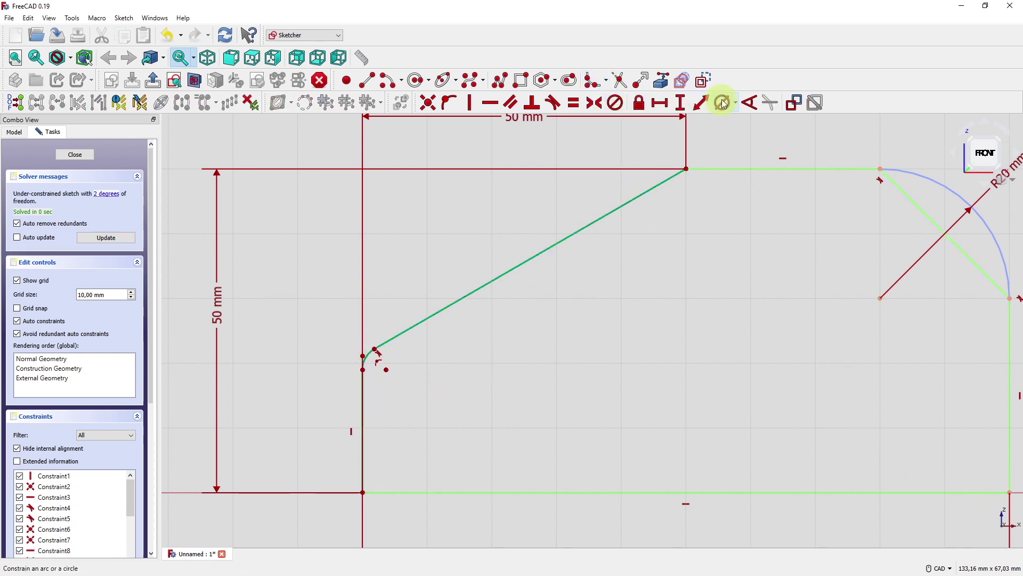
click(735, 103)
click(745, 121)
click(371, 359)
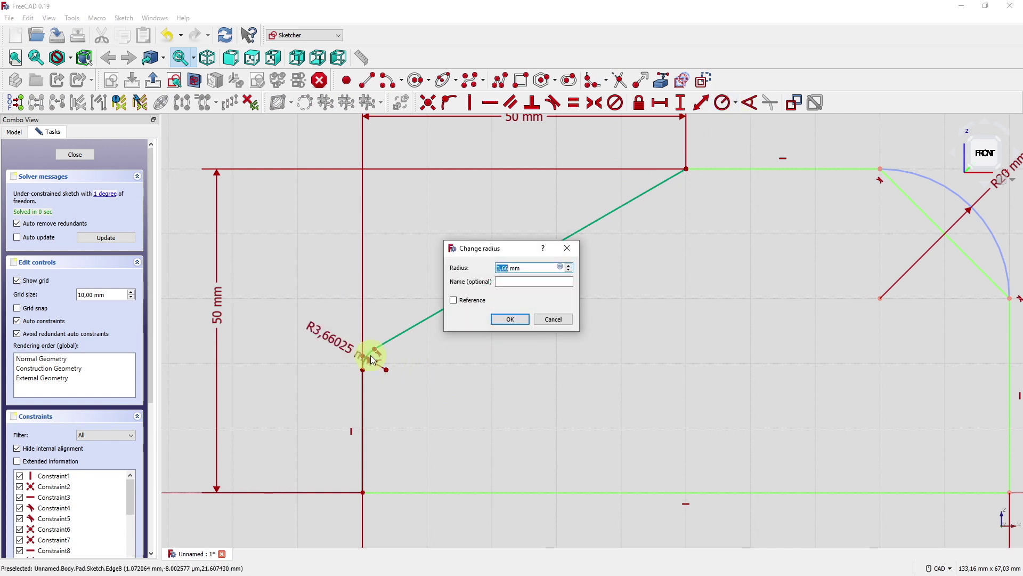
text(10)
key(Return)
- Constrain the slanted line to 30° from the bottom line and reposition the angle label
middle_drag(371, 356, 336, 333)
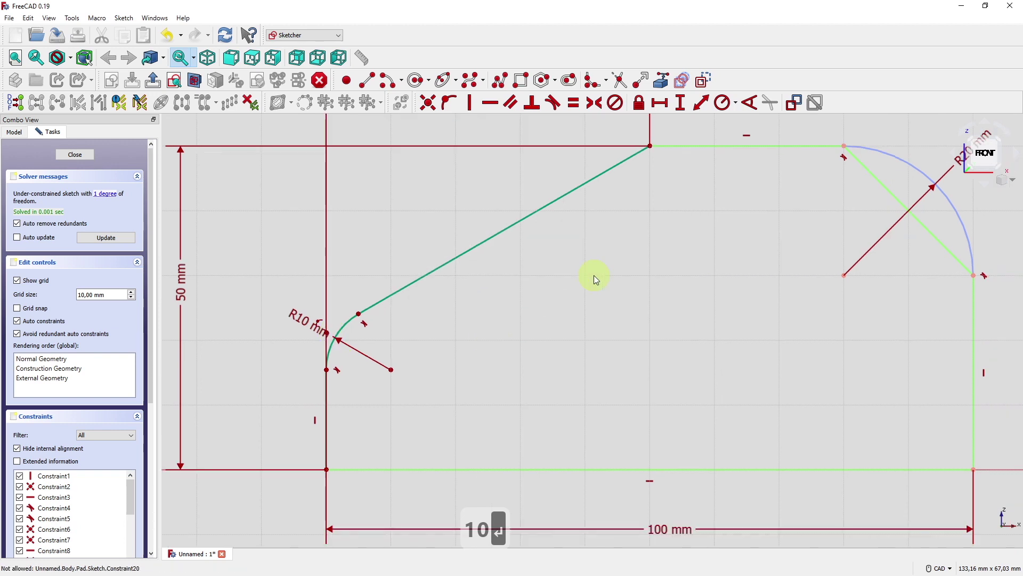
click(753, 105)
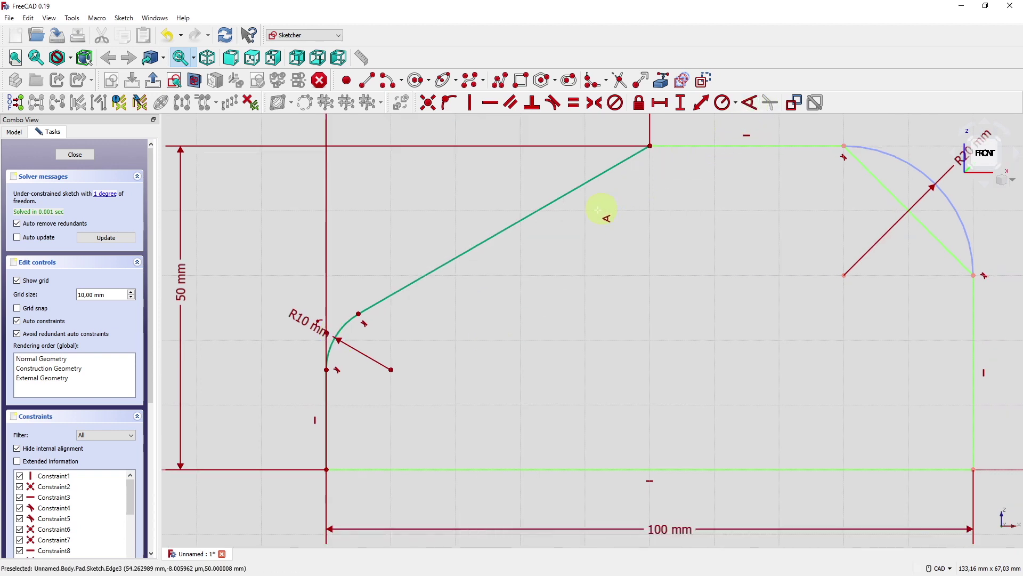
click(555, 201)
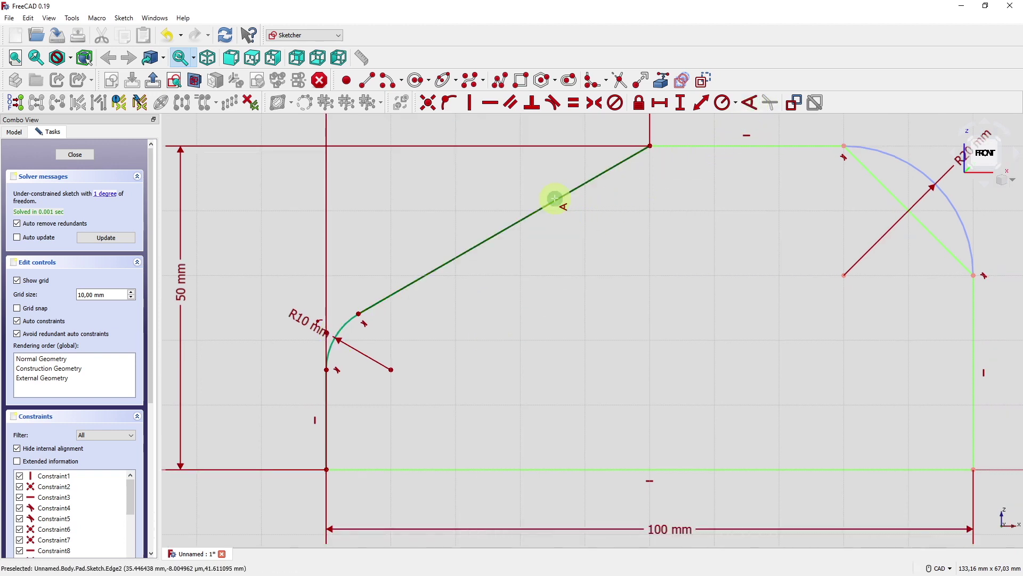
click(581, 471)
text(30)
key(Return)
scroll(543, 362, down, 3)
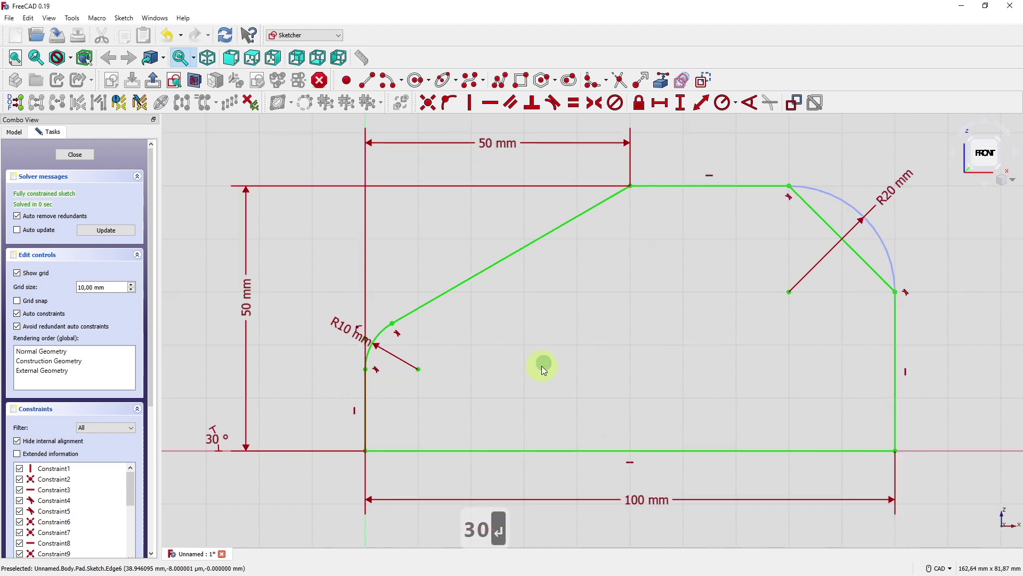
mouse_move(213, 503)
mouse_down()
mouse_move(289, 418)
mouse_move(276, 426)
mouse_up()
drag(518, 362, 556, 347)
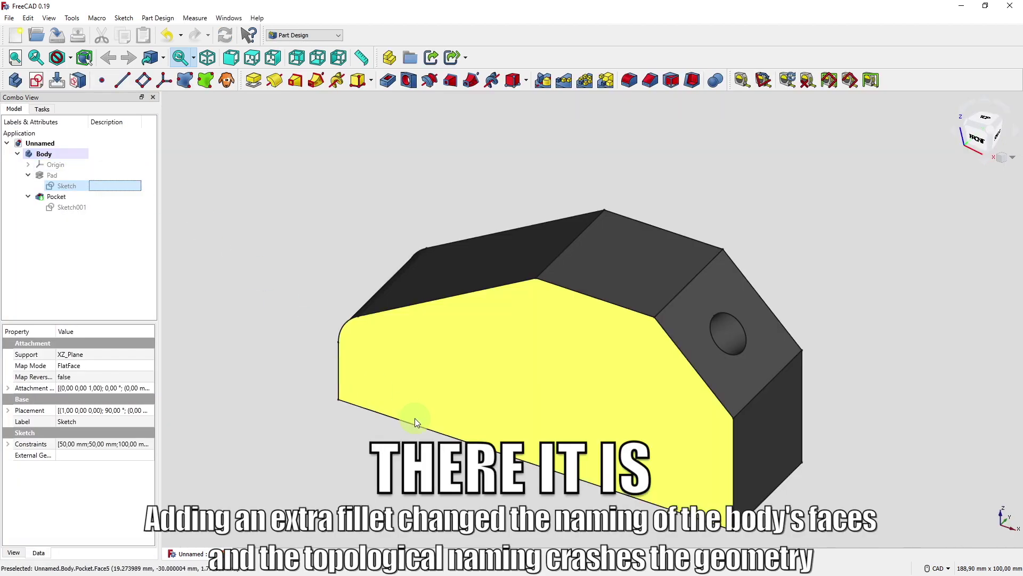
- Orbit the model and inspect the top face and the face holding the hole
middle_drag(468, 494, 760, 353)
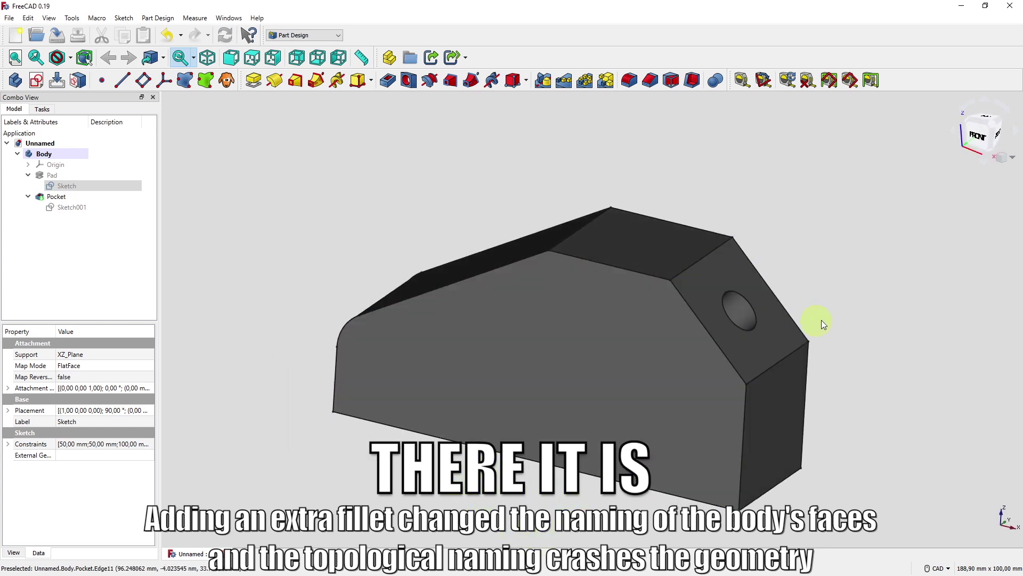
middle_drag(828, 324, 721, 288)
click(636, 235)
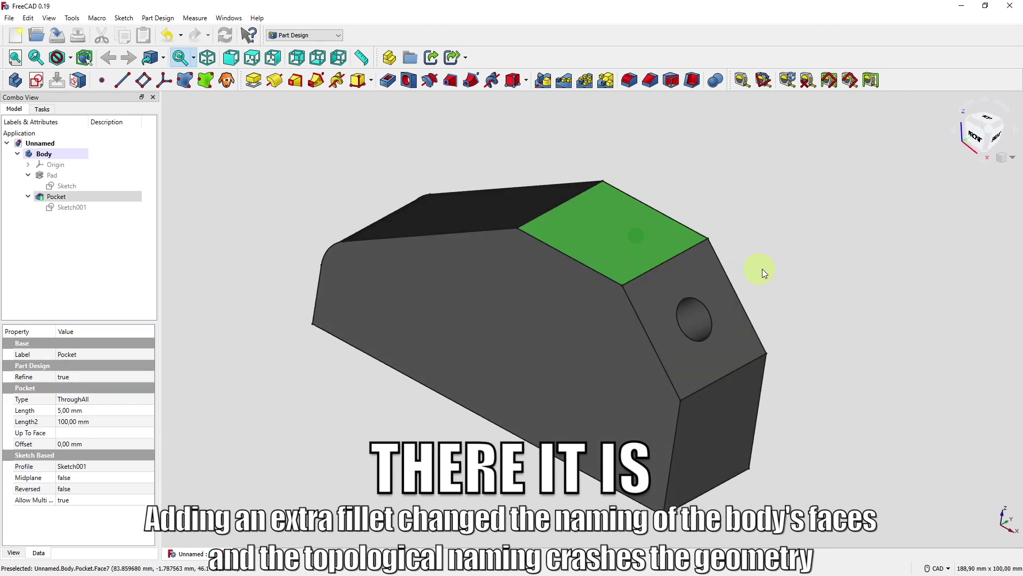
click(815, 276)
click(745, 332)
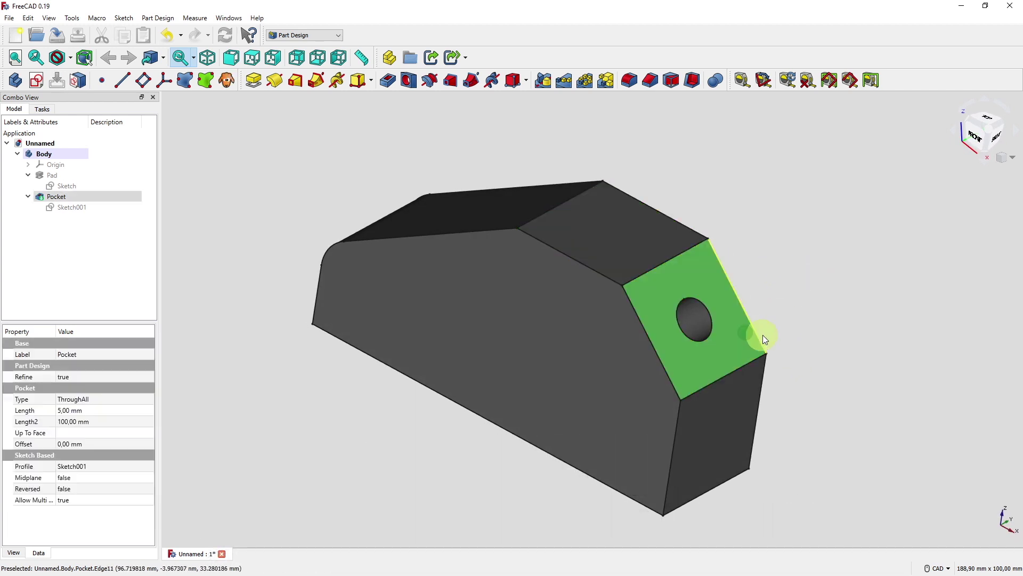
click(811, 300)
- Open the hole sketch Sketch001 and close it again
double_click(70, 207)
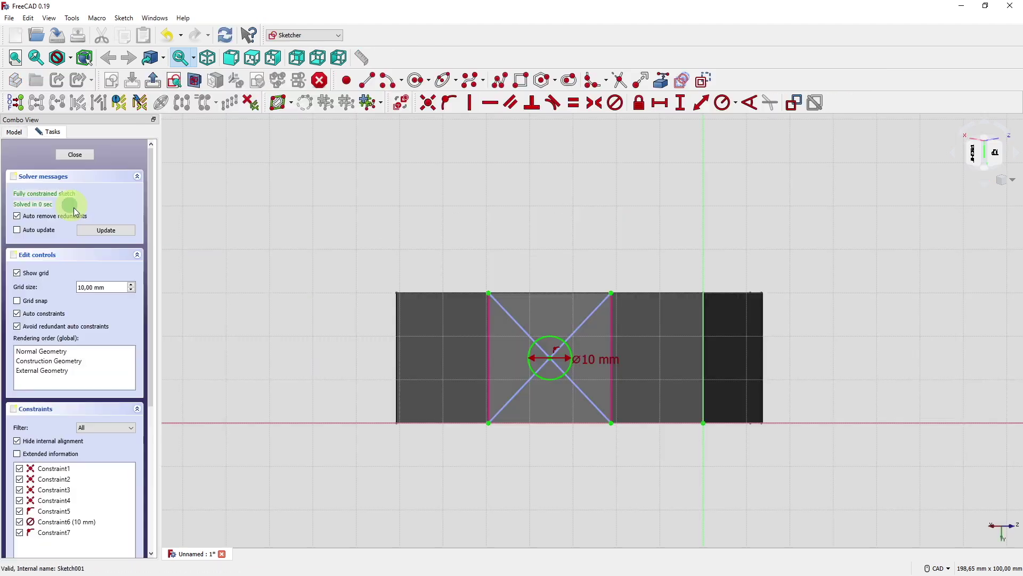
mouse_move(571, 471)
middle_down()
mouse_move(537, 379)
mouse_move(559, 388)
mouse_move(552, 395)
middle_up()
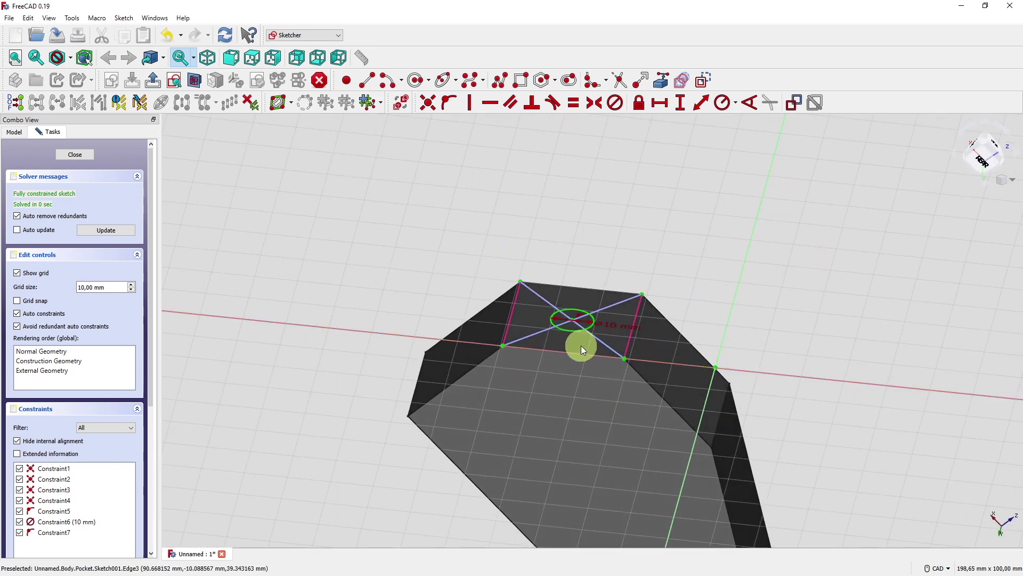
click(76, 155)
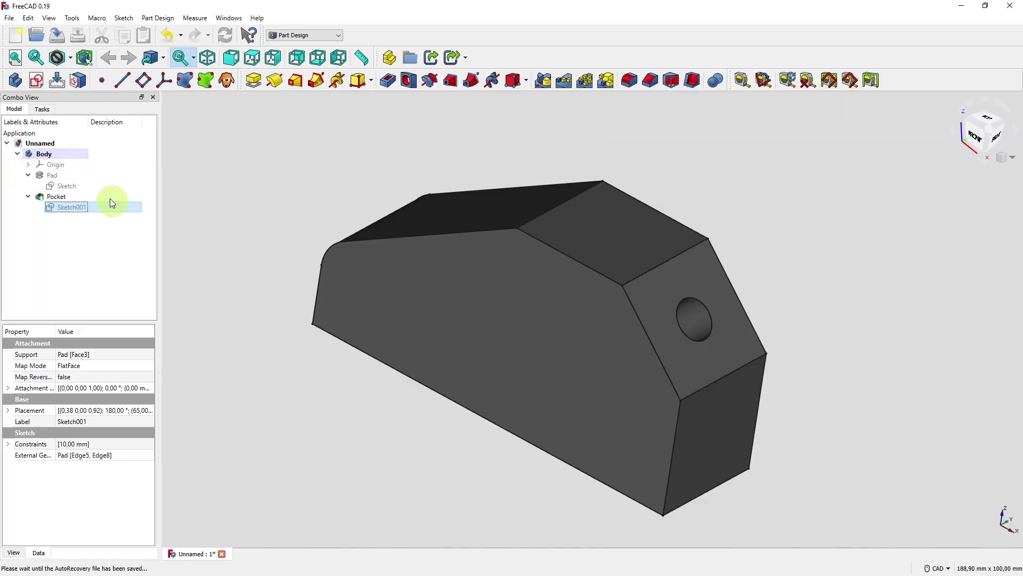
- In the pad sketch, make the chamfer line construction and restore the R20 arc to normal geometry
double_click(86, 188)
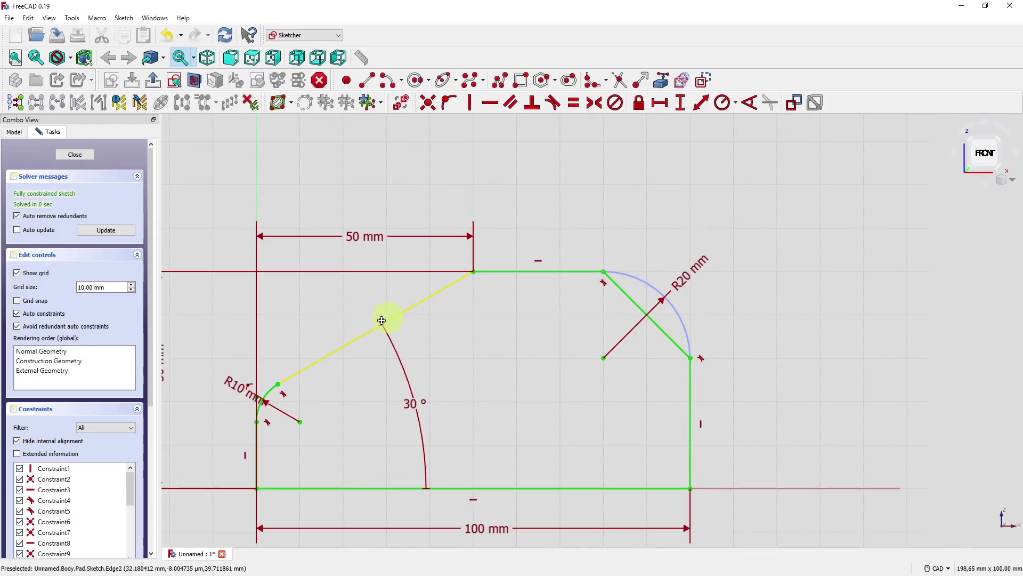
click(602, 300)
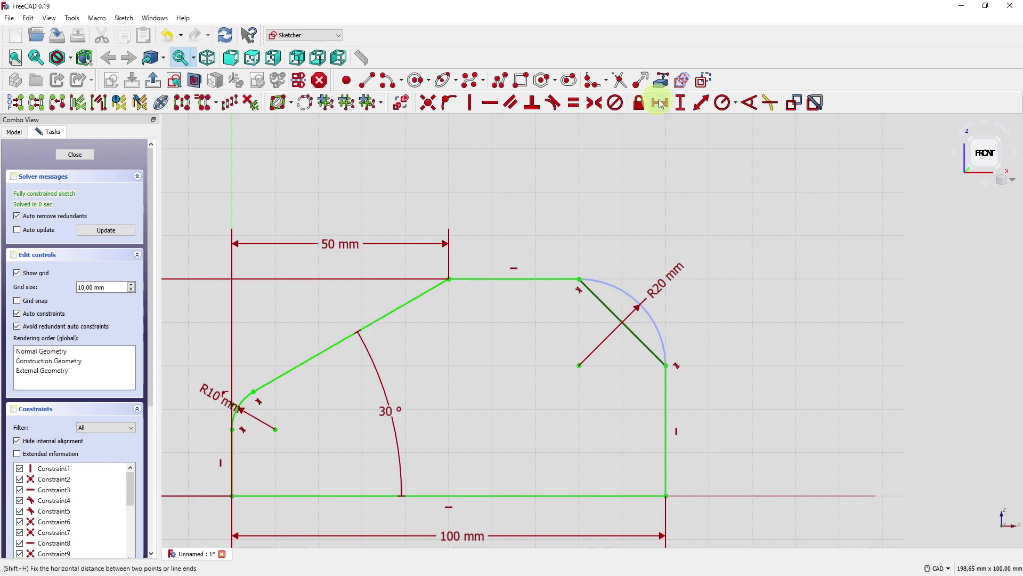
click(682, 80)
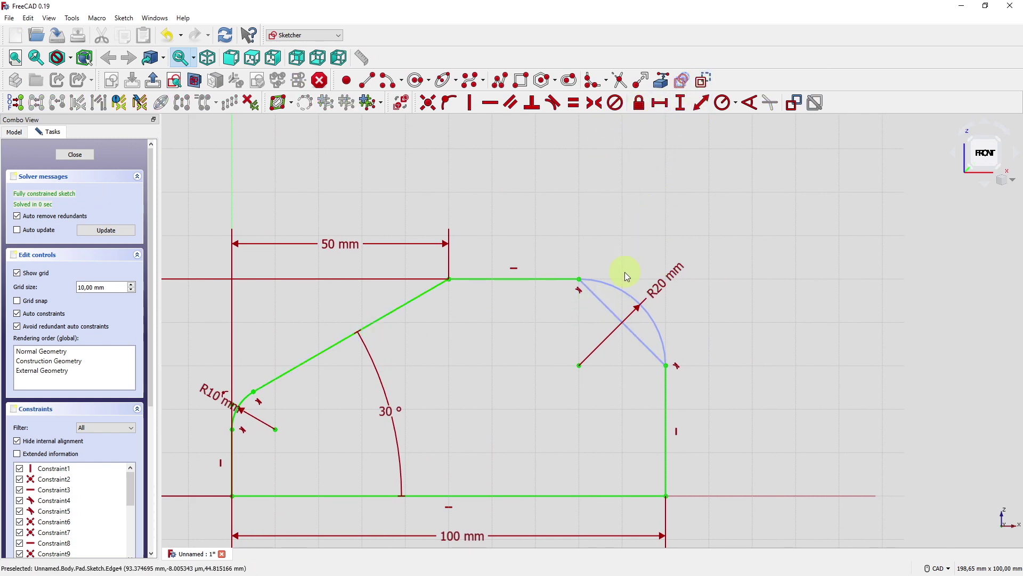
click(621, 288)
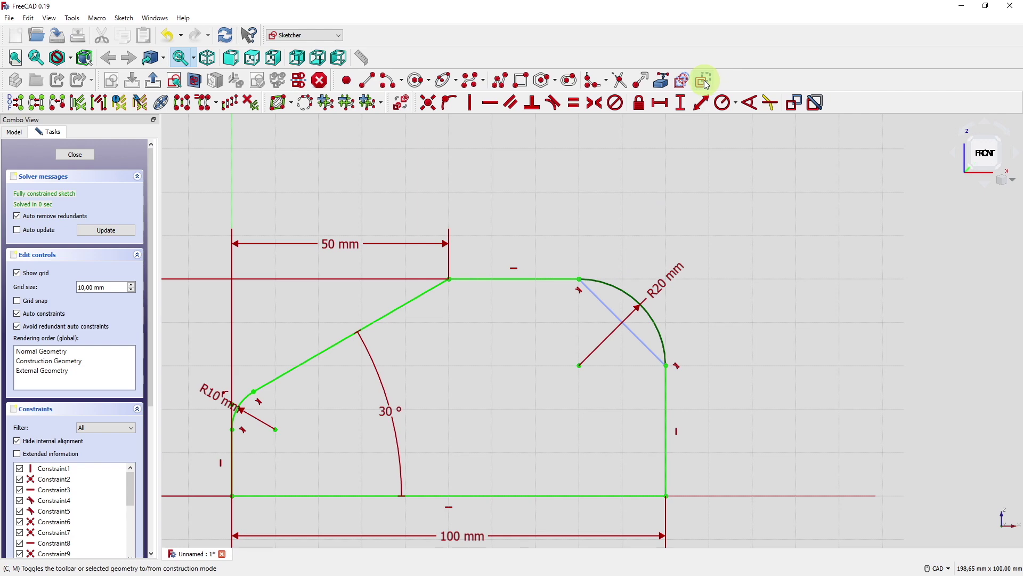
click(468, 167)
click(69, 152)
- Orbit around the reshaped solid to inspect the face with the hole
mouse_move(404, 426)
middle_down()
mouse_move(404, 403)
mouse_move(341, 398)
mouse_move(365, 366)
mouse_move(407, 404)
mouse_move(715, 497)
mouse_move(777, 452)
mouse_move(686, 416)
mouse_move(628, 411)
mouse_move(692, 410)
middle_up()
click(691, 409)
middle_drag(521, 413, 565, 485)
click(482, 426)
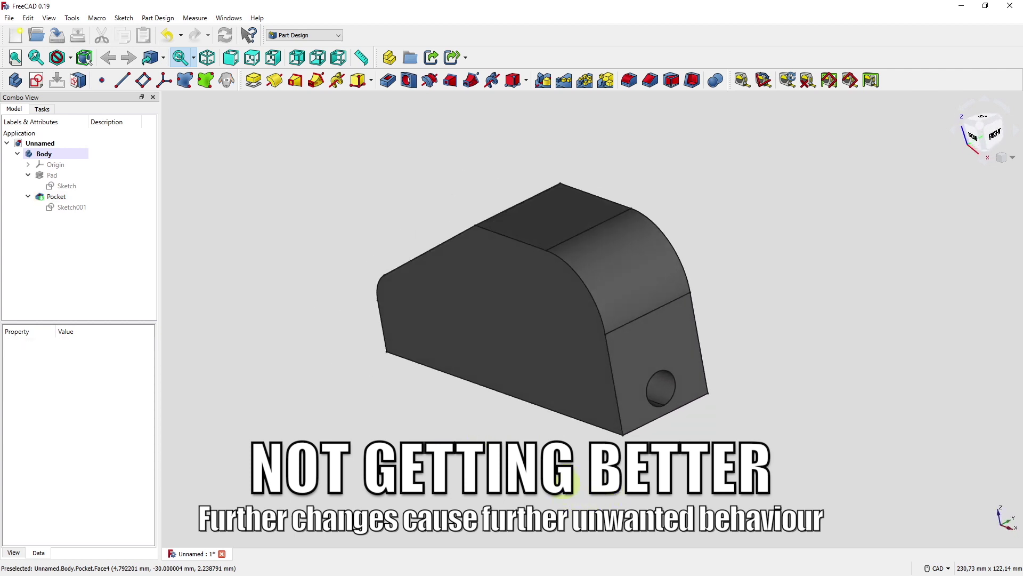
double_click(67, 186)
middle_drag(354, 317, 501, 292)
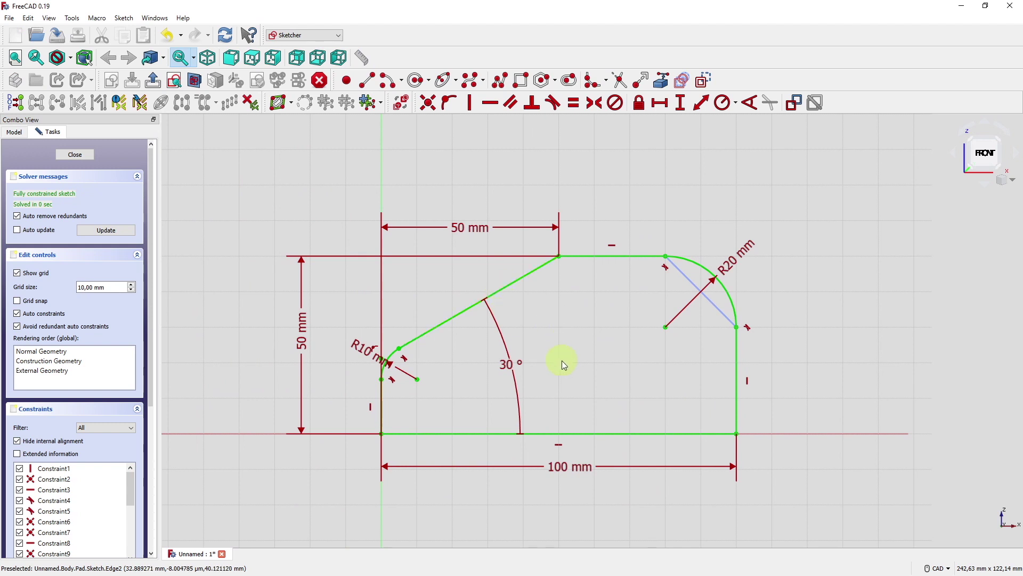
mouse_move(568, 376)
middle_down()
mouse_move(590, 396)
mouse_move(525, 434)
mouse_move(530, 402)
middle_up()
click(75, 154)
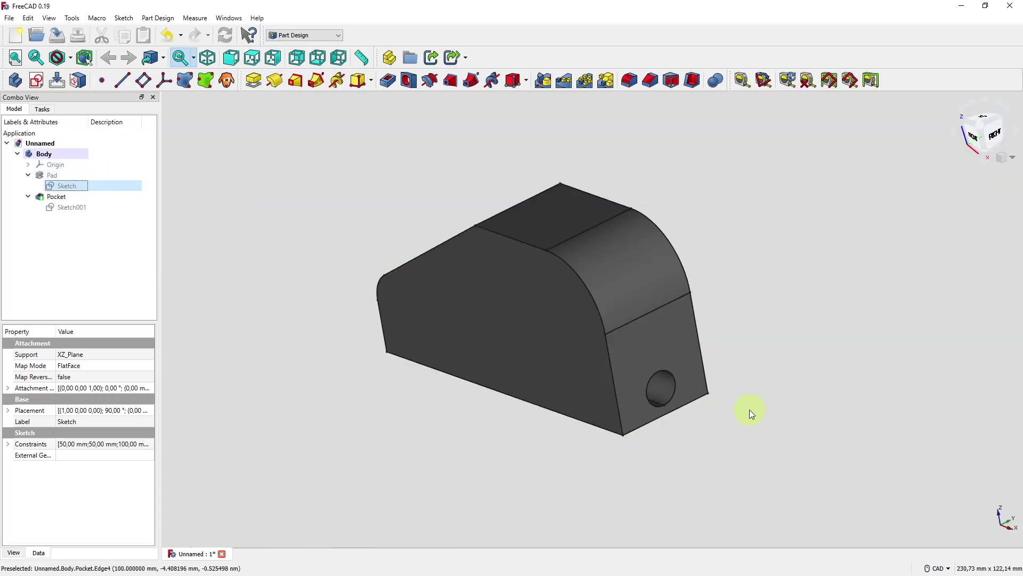
click(207, 57)
middle_drag(279, 283, 357, 396)
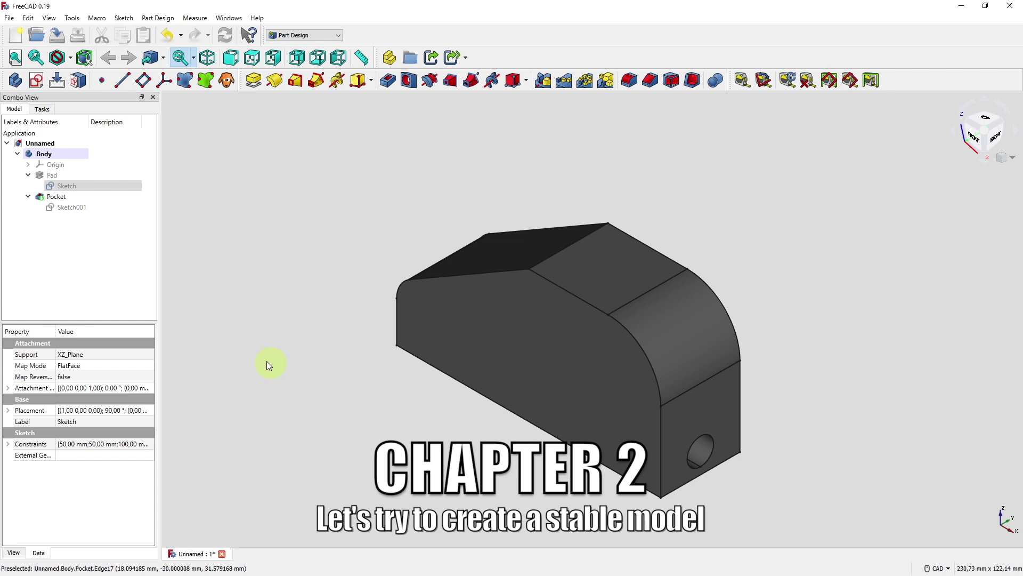
- Open the hole sketch Sketch001 to review it, then close it
click(82, 198)
click(85, 208)
double_click(85, 206)
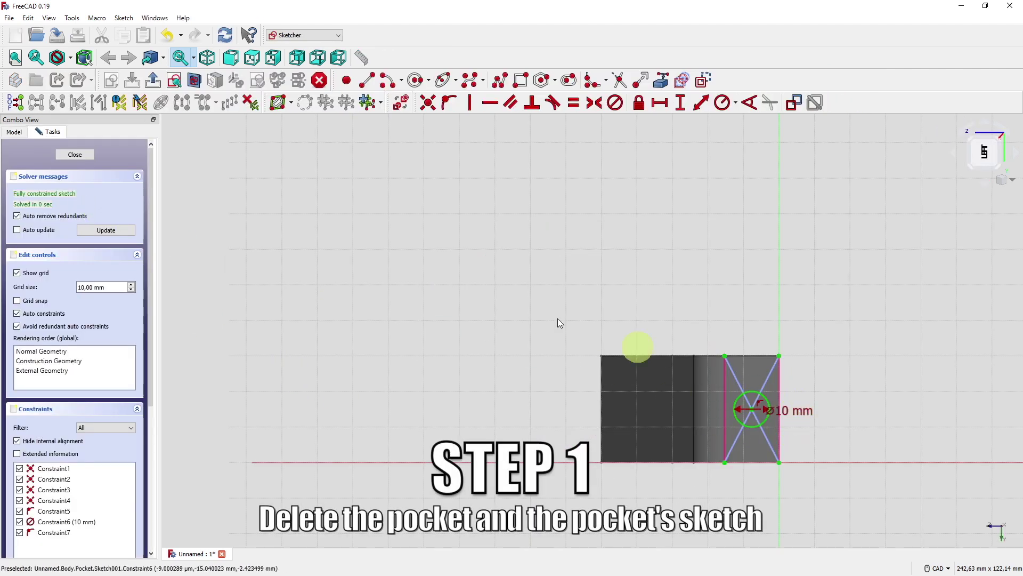
click(88, 158)
- Delete the Pocket feature and its Sketch001
click(72, 199)
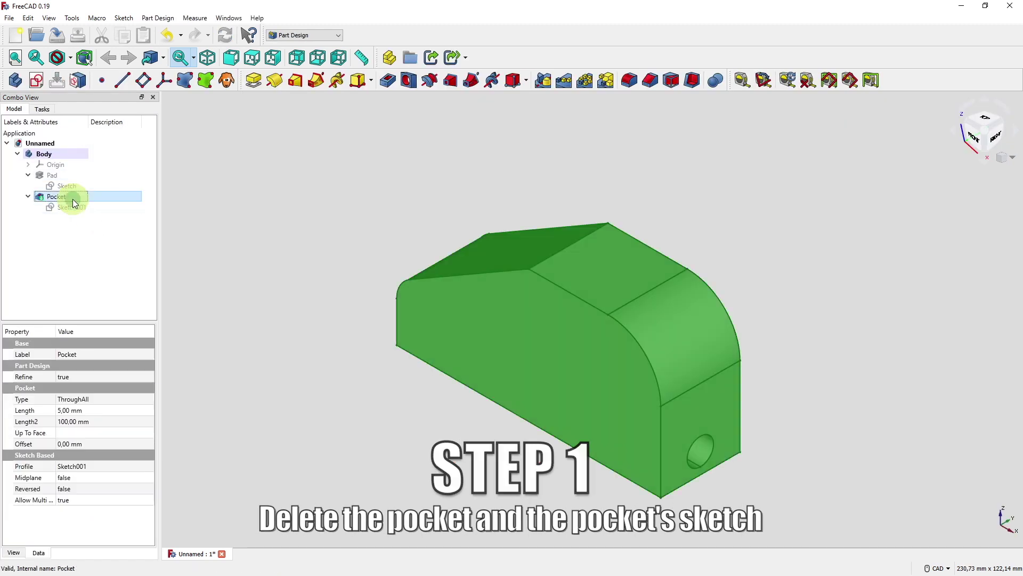
key(Delete)
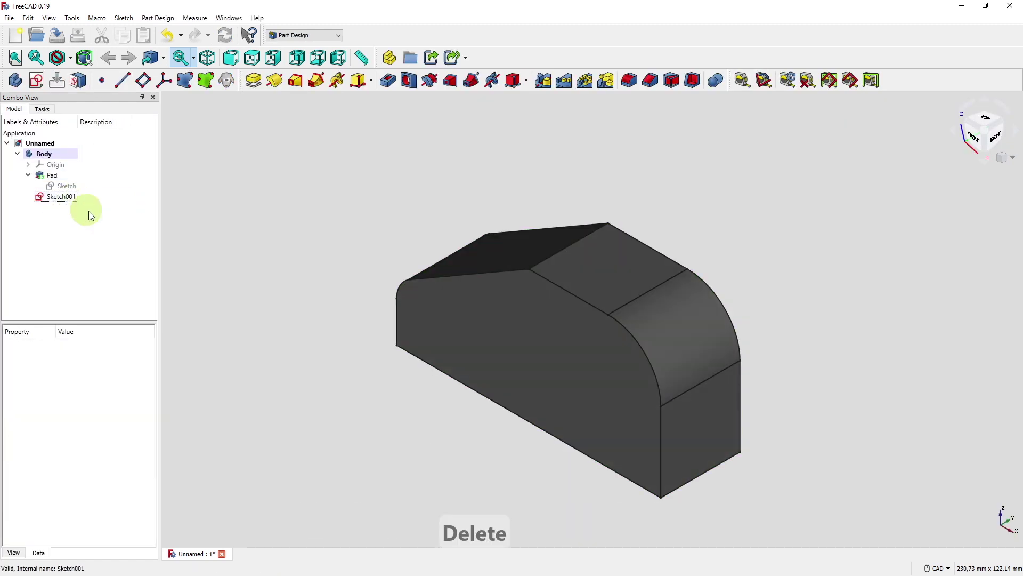
click(75, 197)
key(Delete)
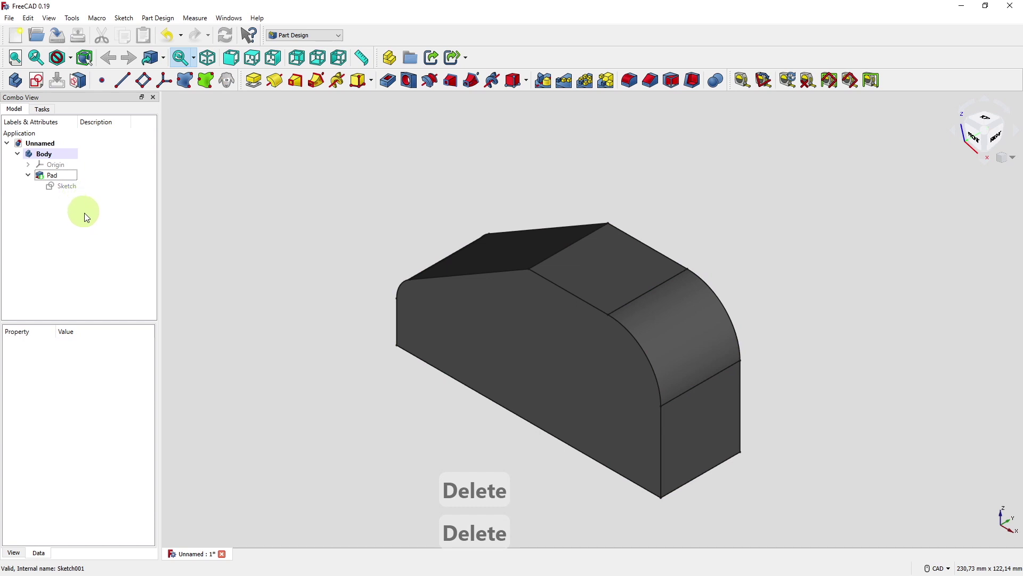
- In the pad sketch, delete the construction line across the R20 arc and the R10 fillet
double_click(78, 187)
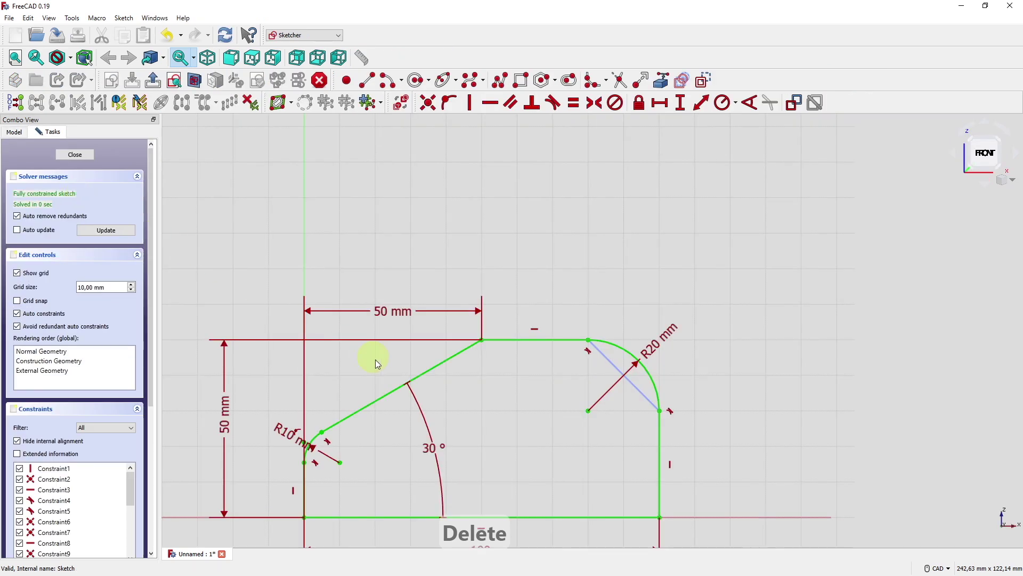
middle_drag(379, 361, 435, 260)
scroll(613, 317, up, 3)
click(704, 236)
key(Delete)
middle_drag(503, 342, 633, 302)
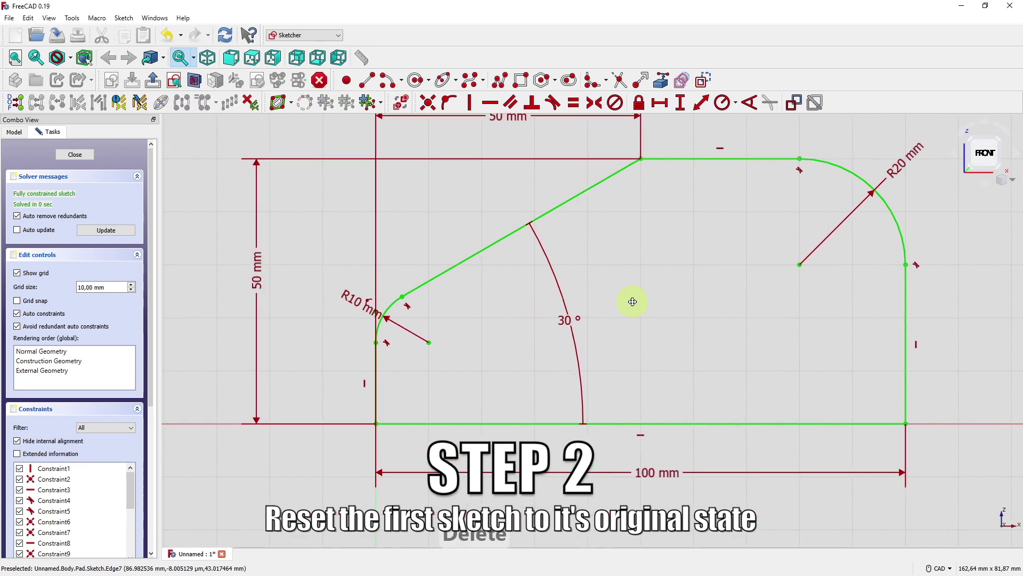
scroll(426, 328, up, 3)
click(376, 292)
key(Delete)
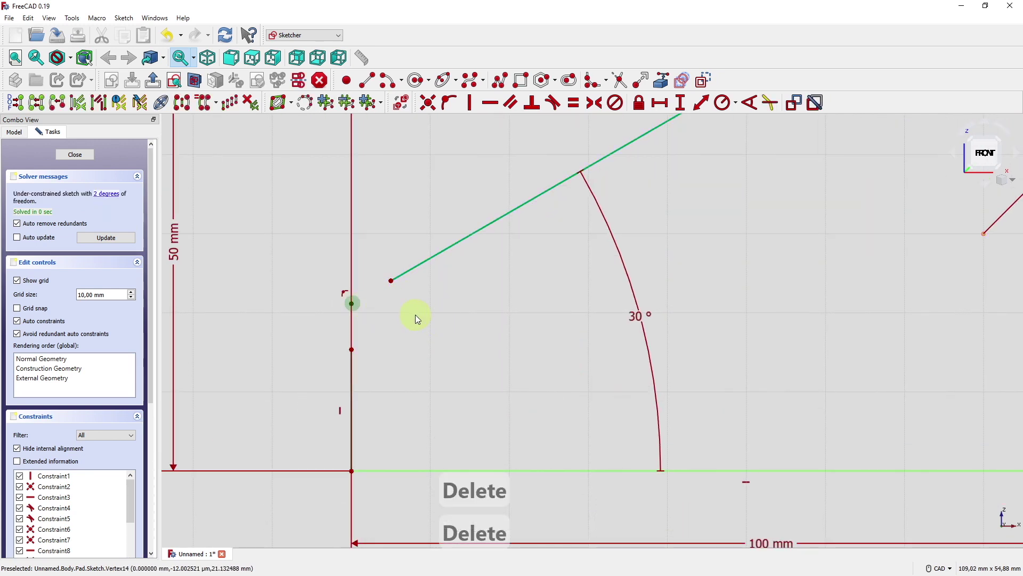
- Make the sloped line's loose end coincident with the vertical line's point and close the sketch
click(353, 349)
click(391, 281)
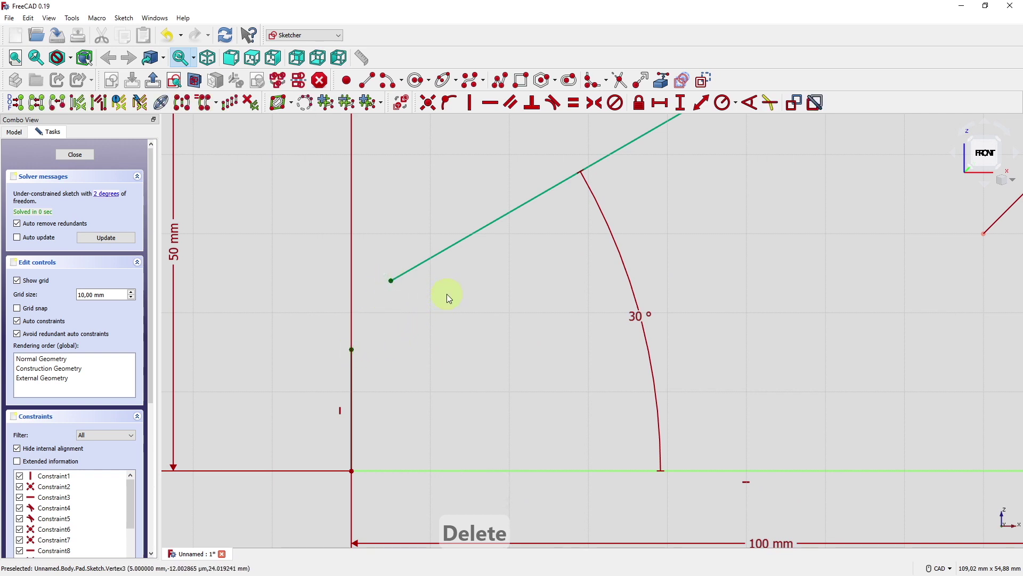
key(c)
scroll(467, 343, down, 5)
scroll(467, 345, up, 1)
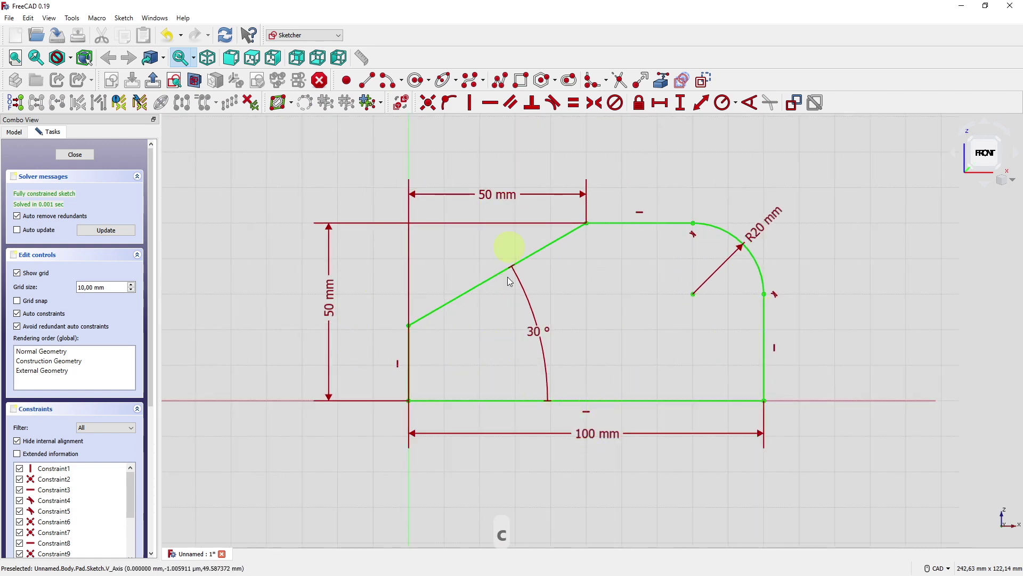
click(75, 155)
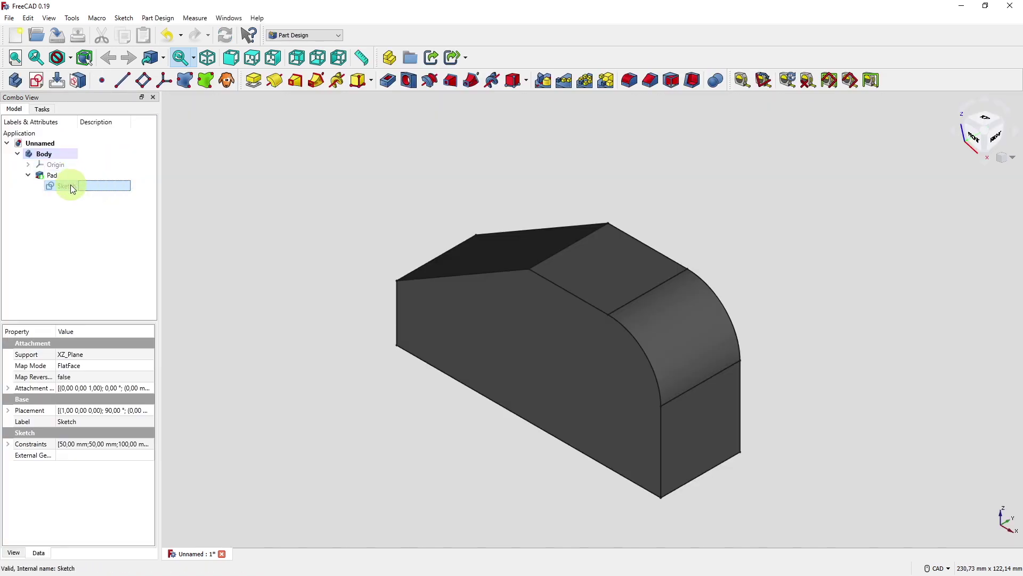
- Set the Pad to Symmetric to plane so it extrudes 30 mm centred on the sketch
double_click(71, 175)
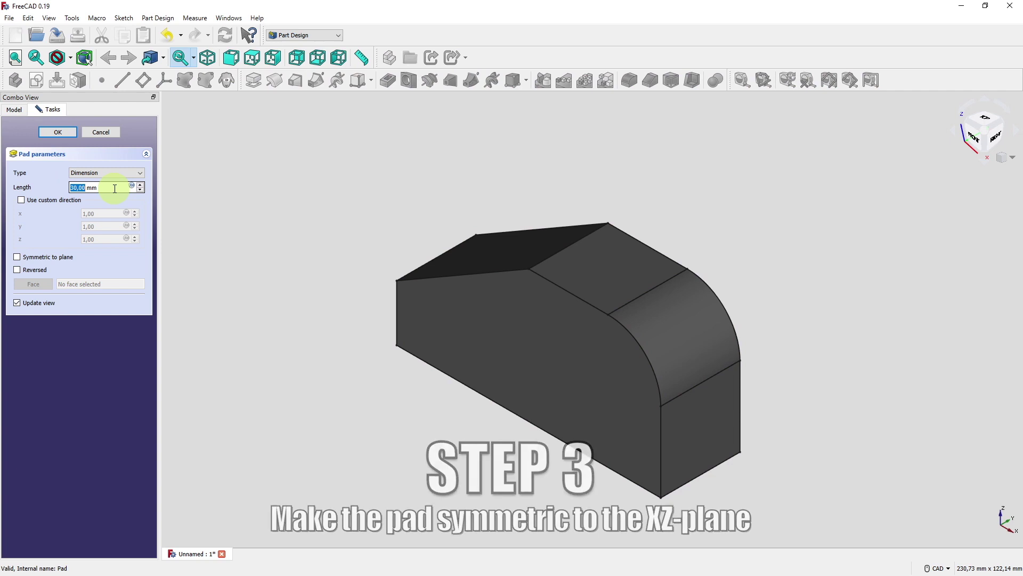
click(52, 261)
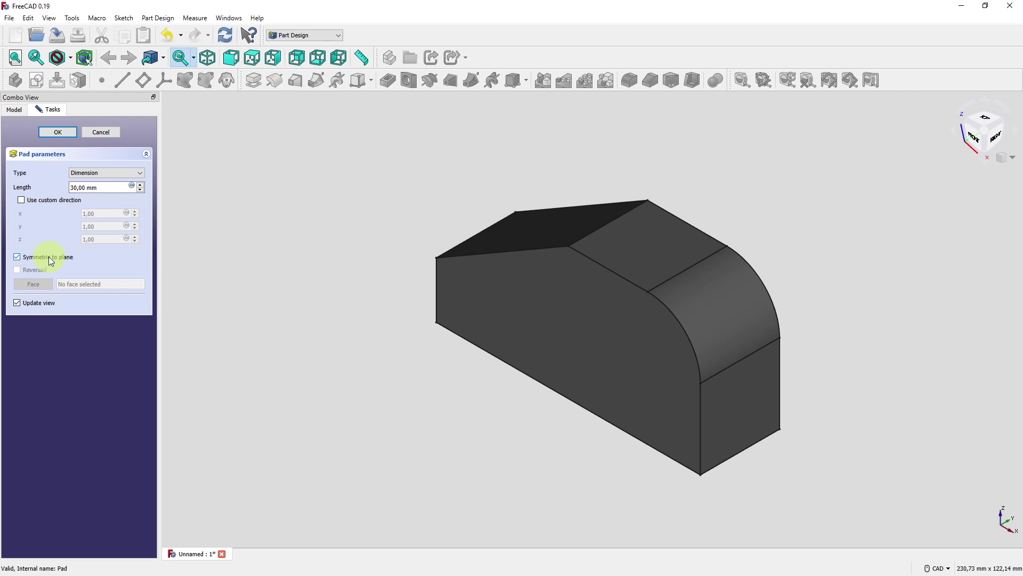
click(57, 132)
scroll(693, 341, down, 3)
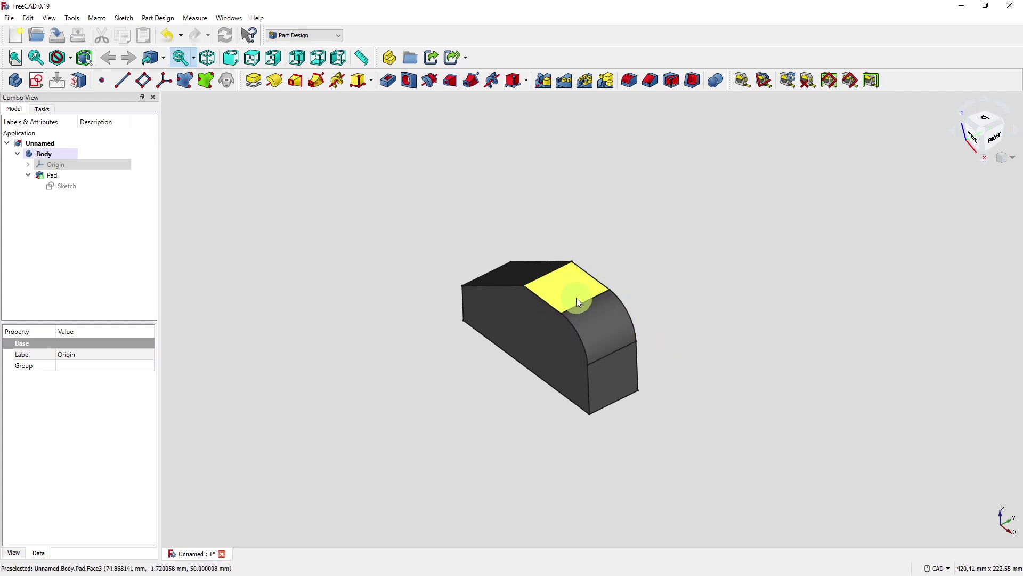
scroll(676, 281, up, 3)
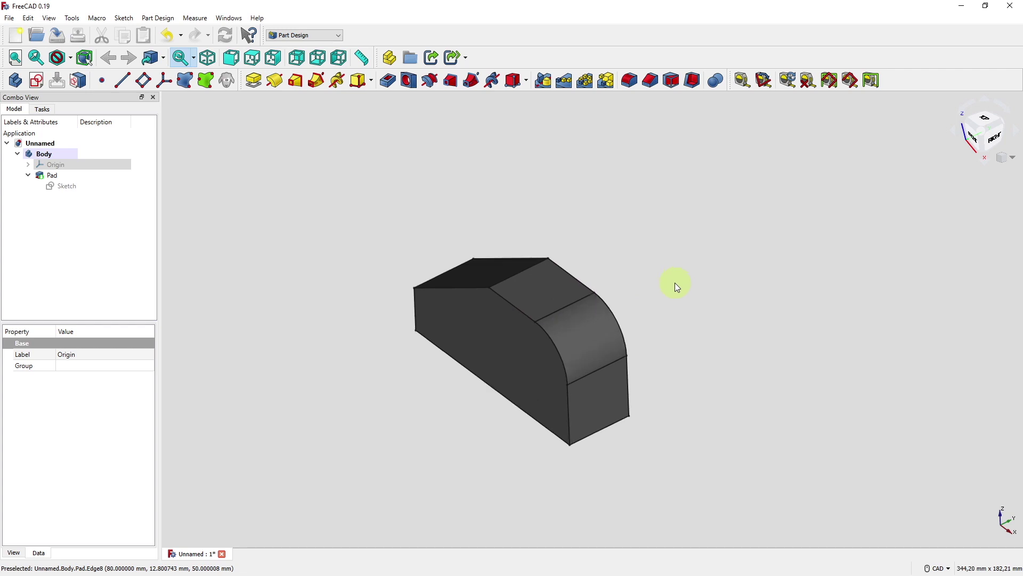
middle_drag(641, 374, 747, 378)
scroll(640, 381, up, 2)
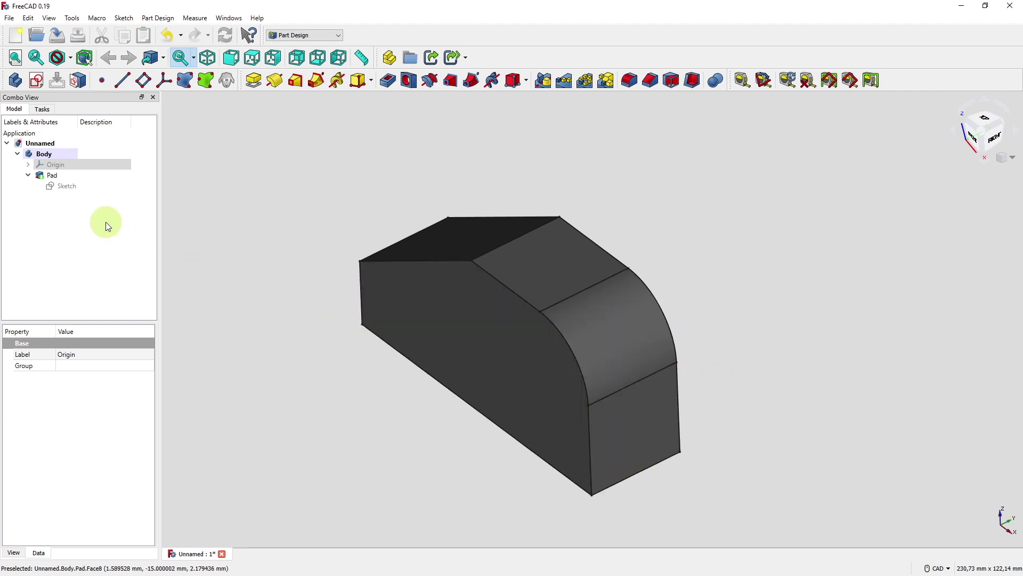
- Name the pad sketch's vertical 50 mm height constraint 'z_total'
double_click(74, 186)
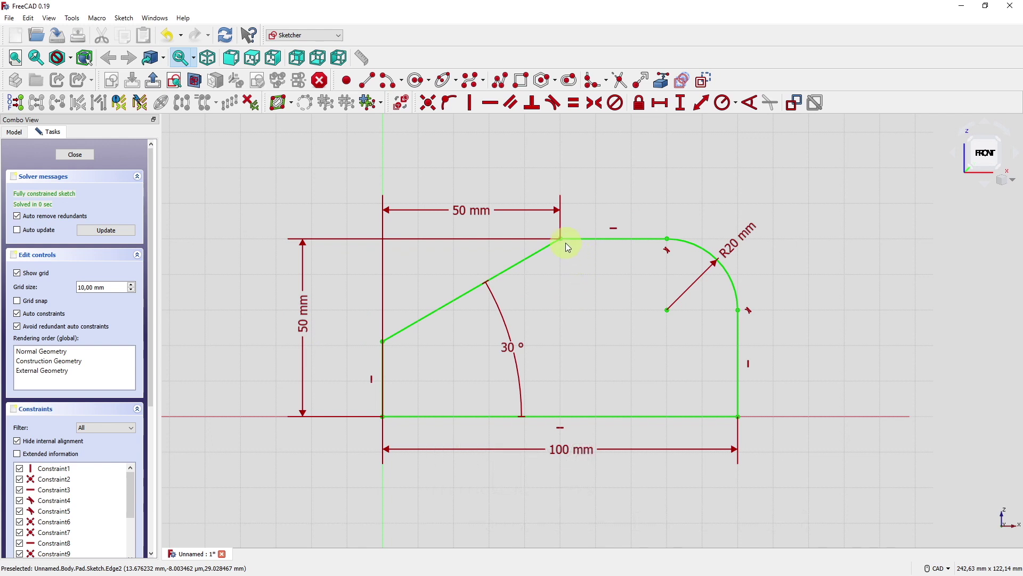
double_click(302, 320)
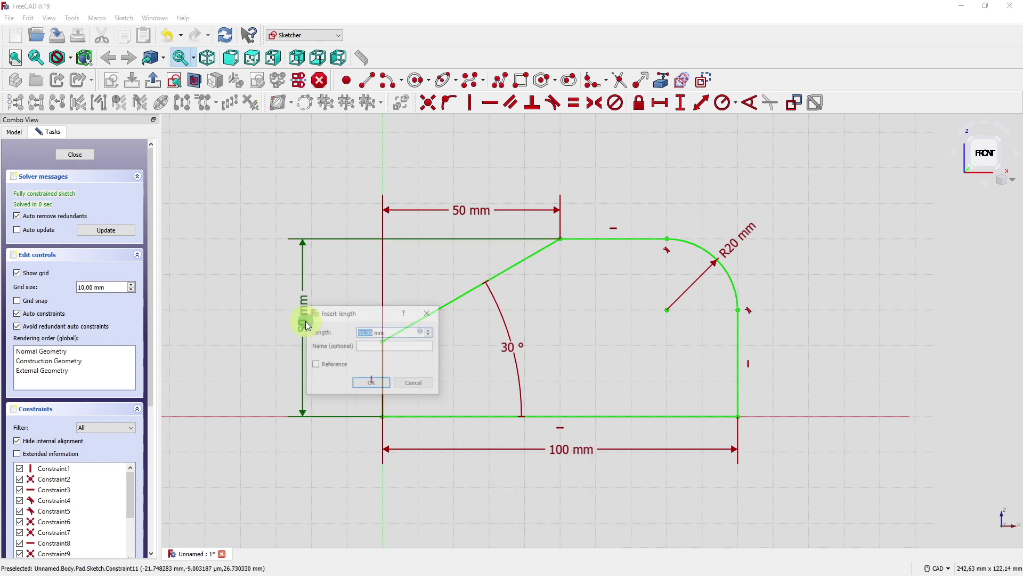
click(375, 348)
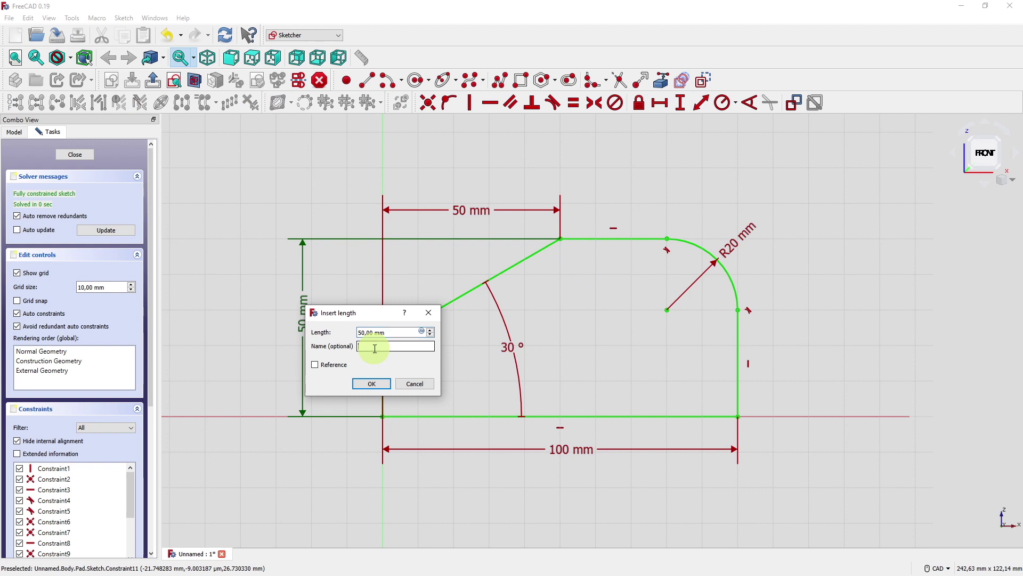
text(z_total)
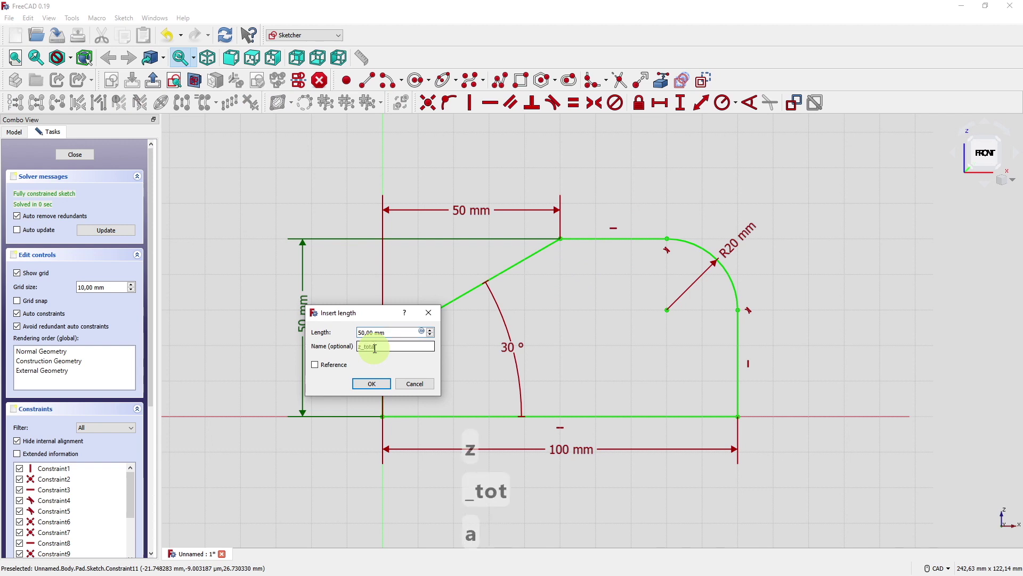
click(376, 383)
scroll(296, 356, down, 2)
scroll(507, 345, up, 2)
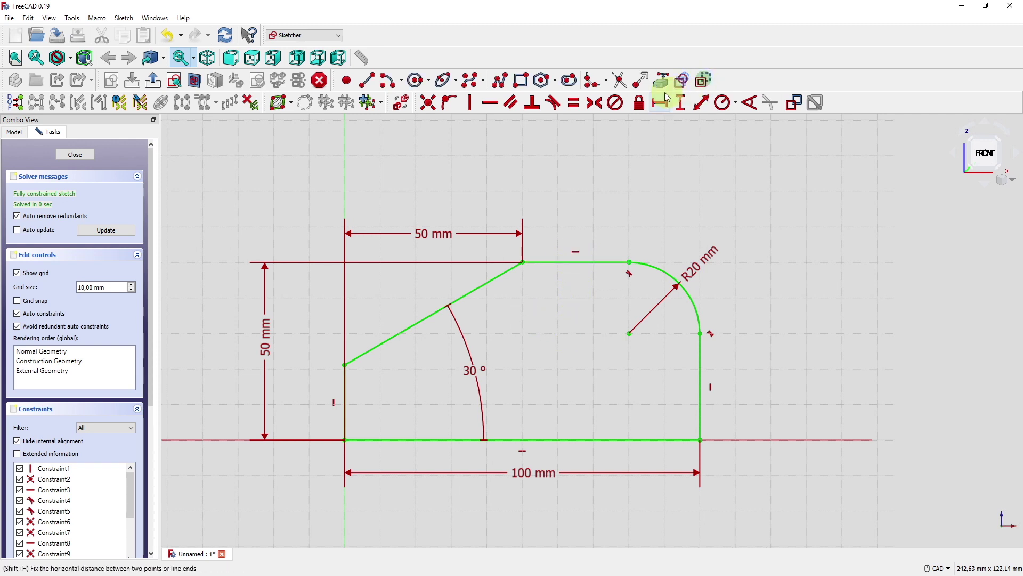
- Draw a vertical line from the flat top edge down to the bottom edge
click(368, 81)
click(574, 263)
click(568, 440)
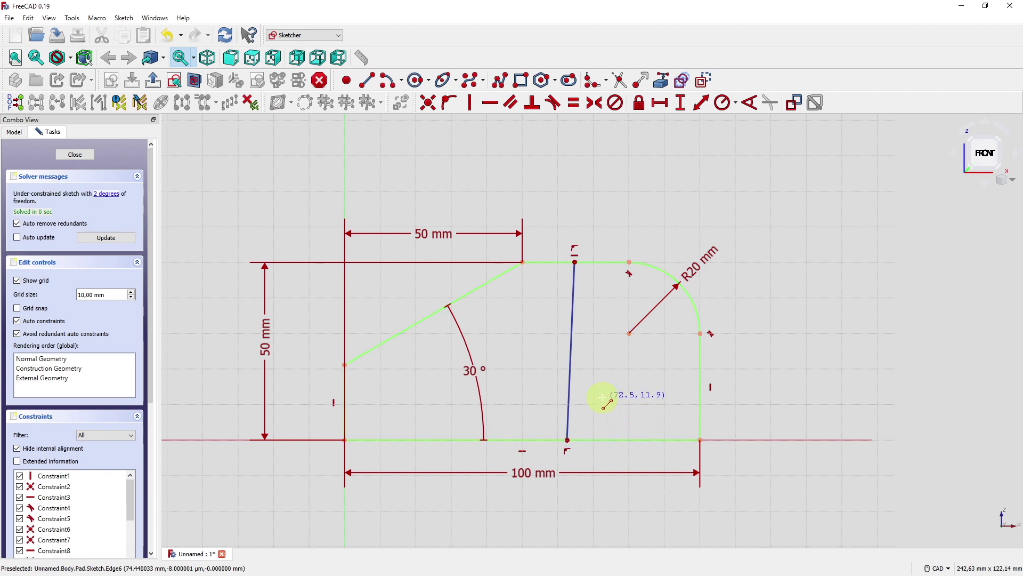
click(571, 360)
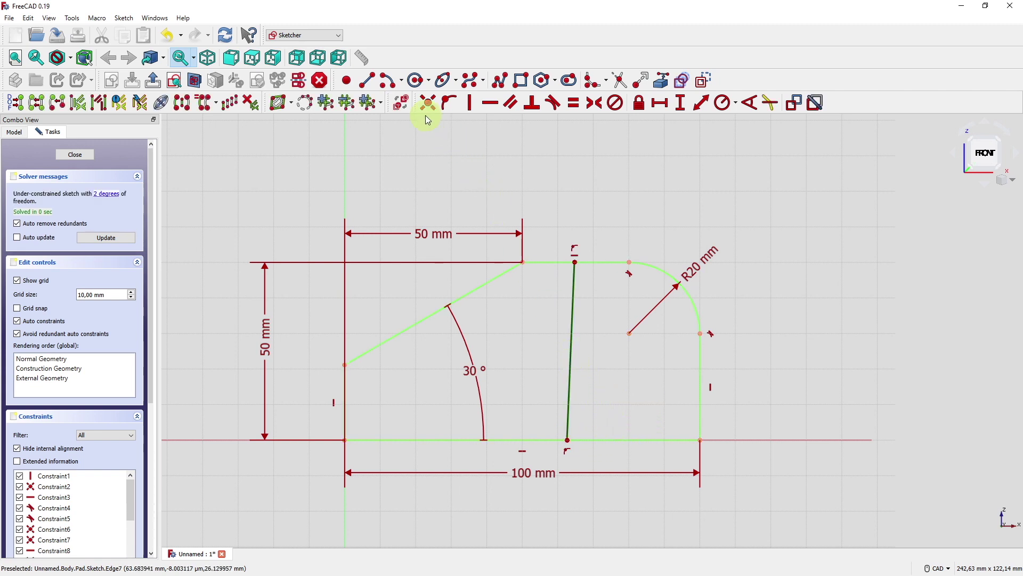
click(471, 104)
- Make the line symmetric between the two top-edge vertices and move the 100 mm dimension lower
scroll(606, 295, up, 1)
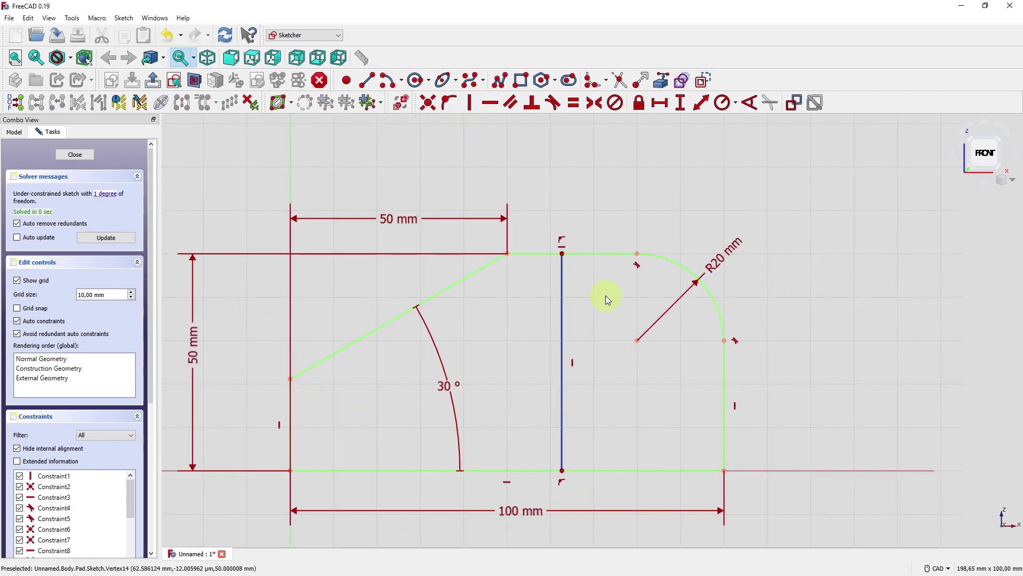
click(636, 255)
click(507, 256)
click(564, 318)
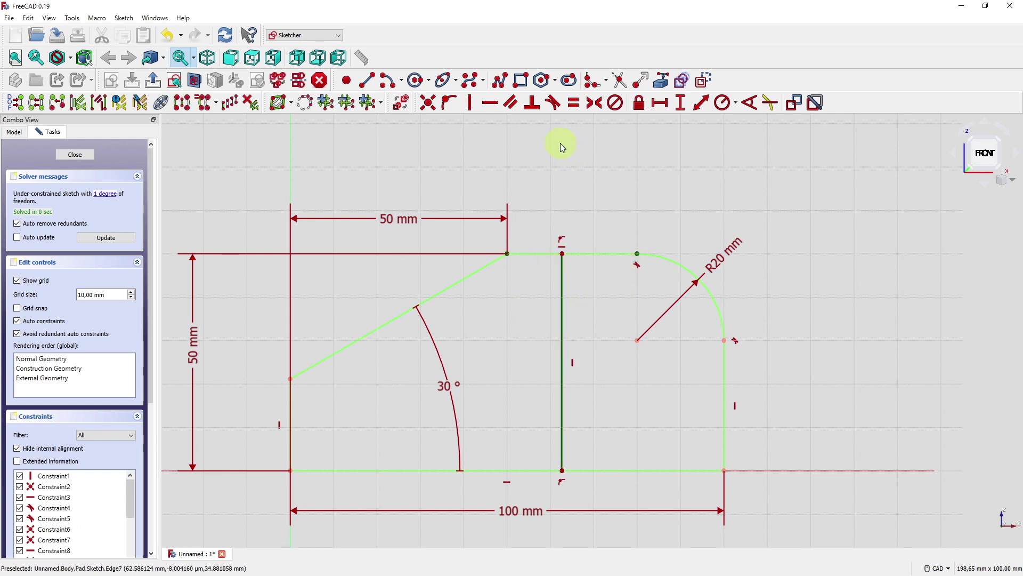
click(593, 103)
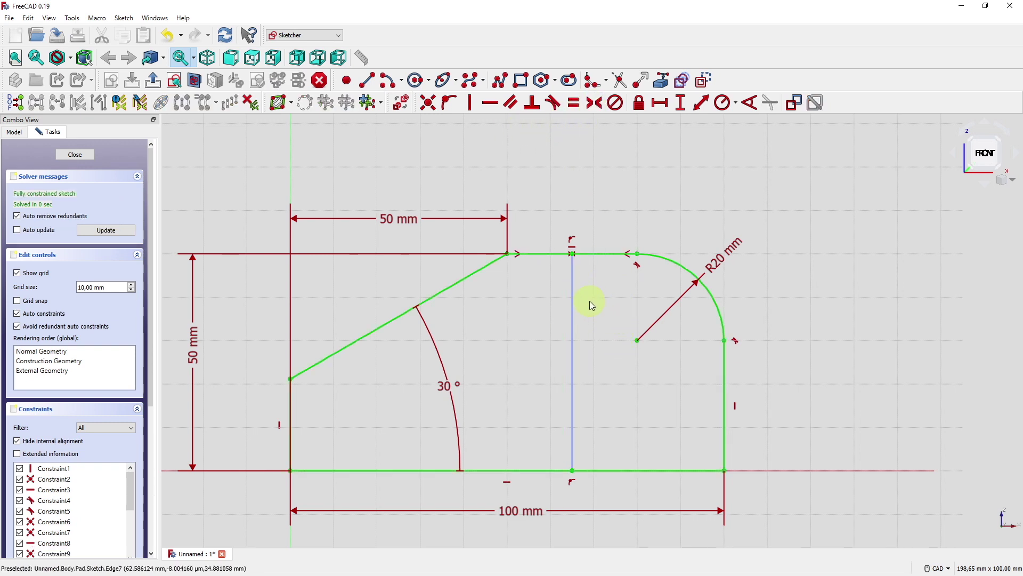
middle_drag(590, 304, 645, 270)
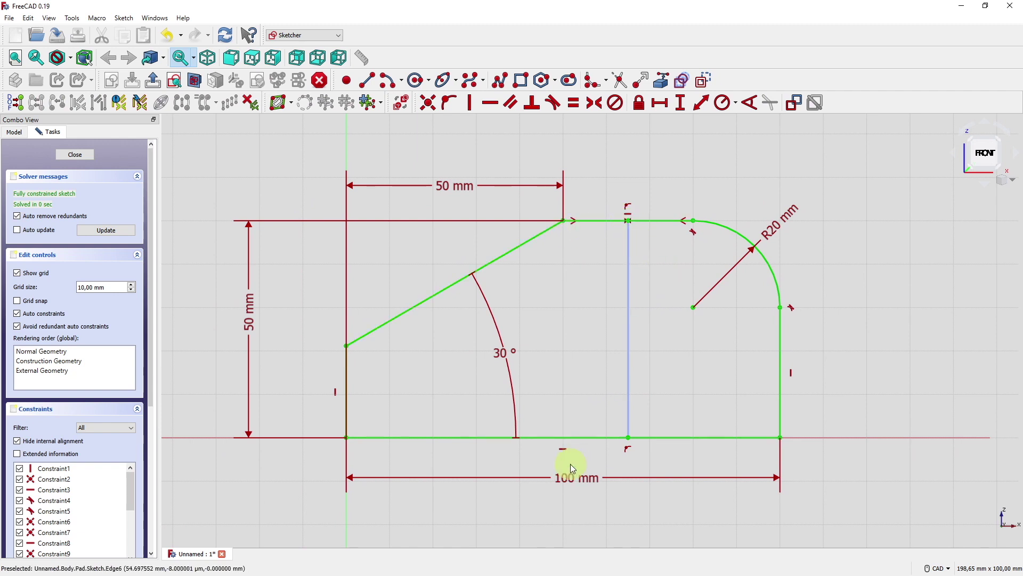
drag(560, 478, 561, 522)
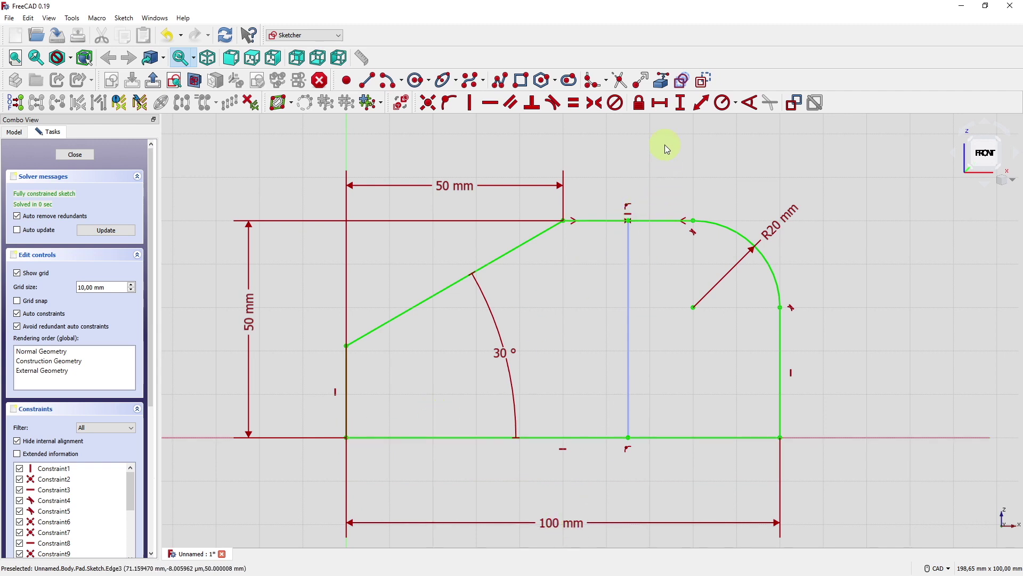
- Add a 65 mm horizontal reference dimension named z_hole from the origin to the line's top
click(661, 103)
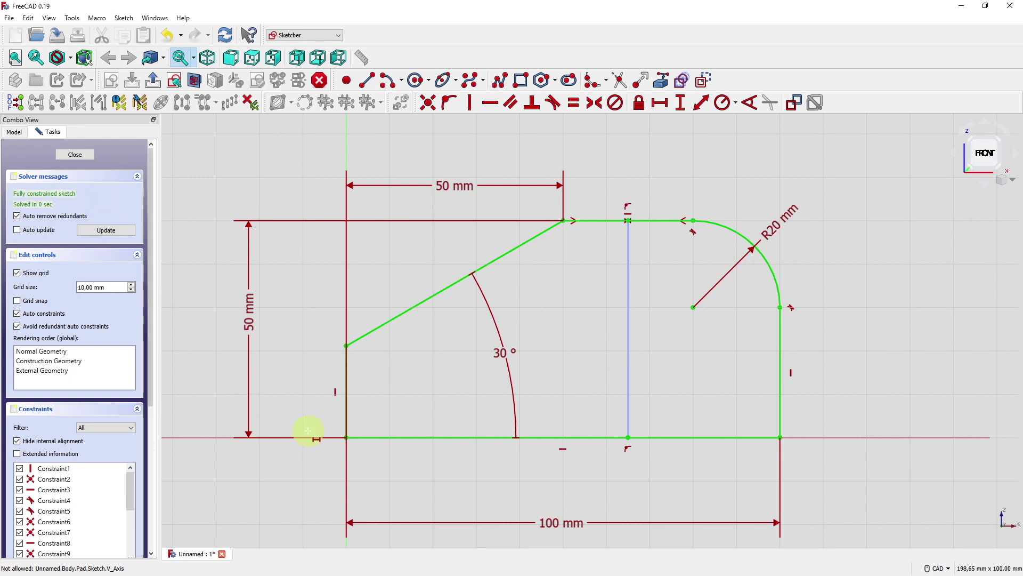
click(347, 437)
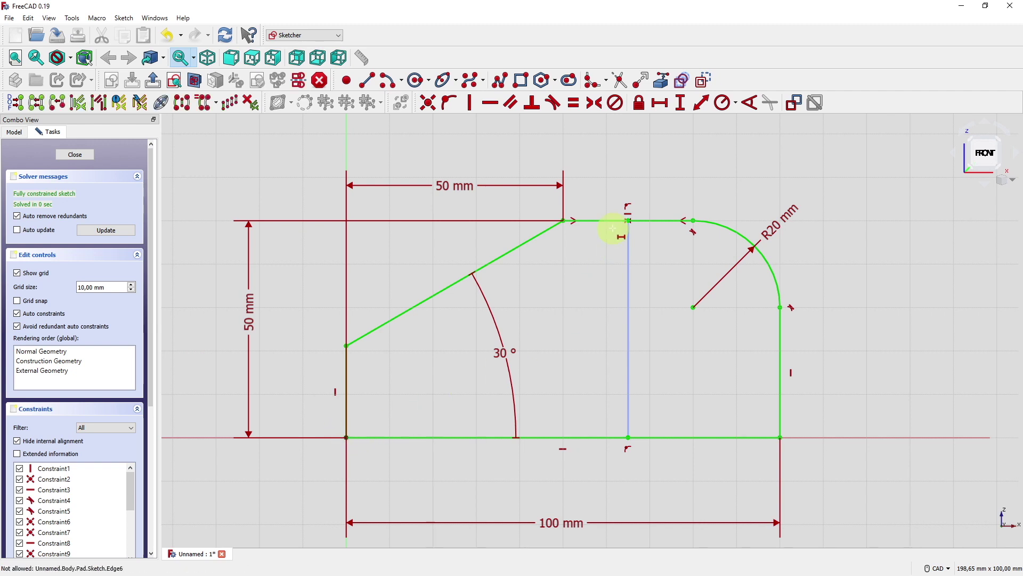
click(627, 219)
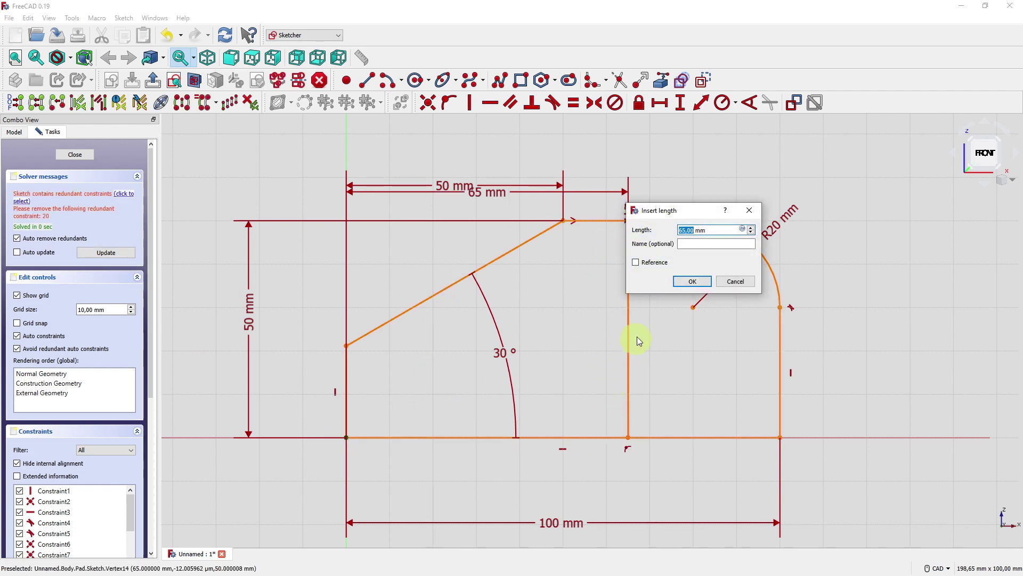
click(636, 264)
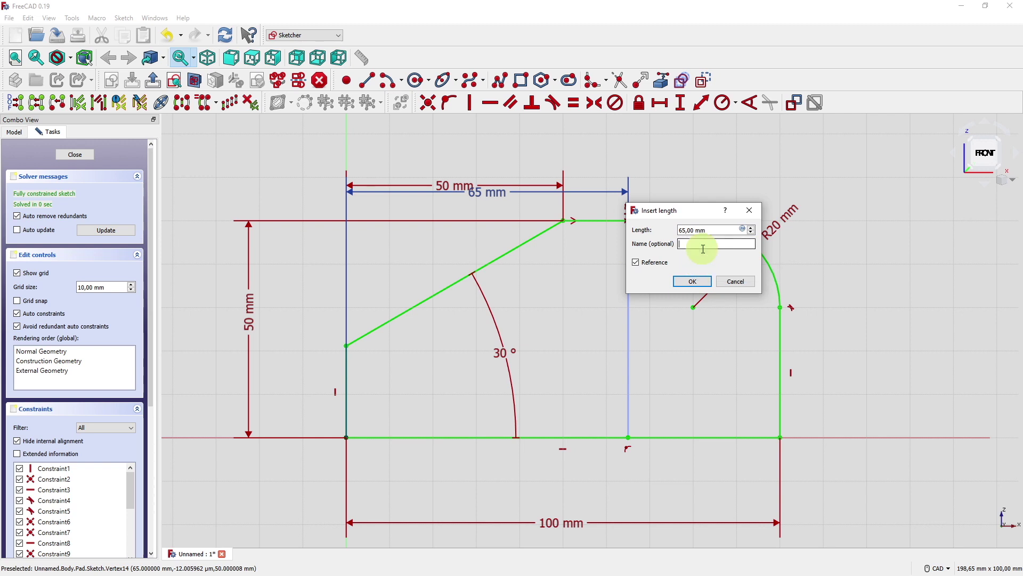
text(z_)
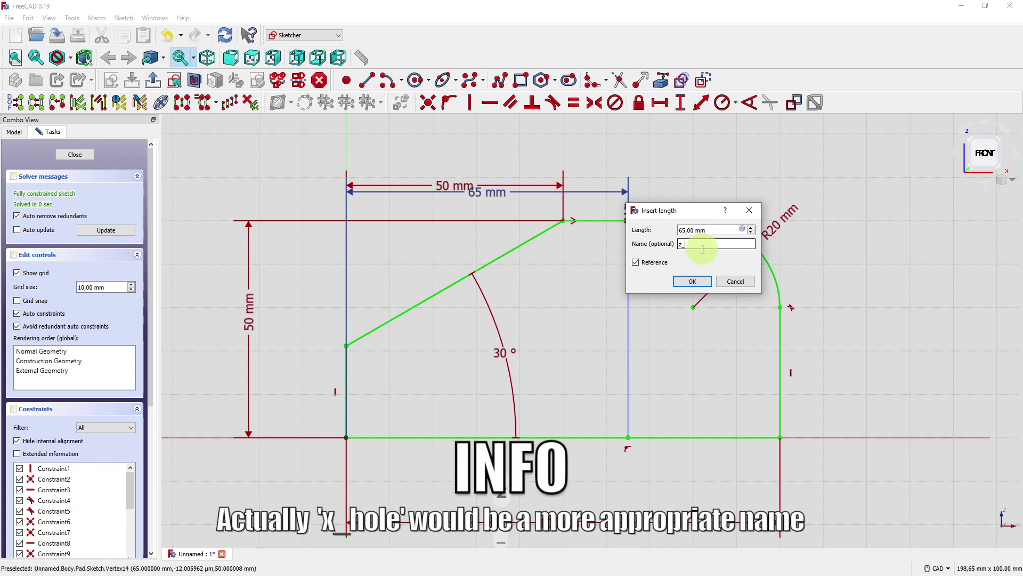
text(hole)
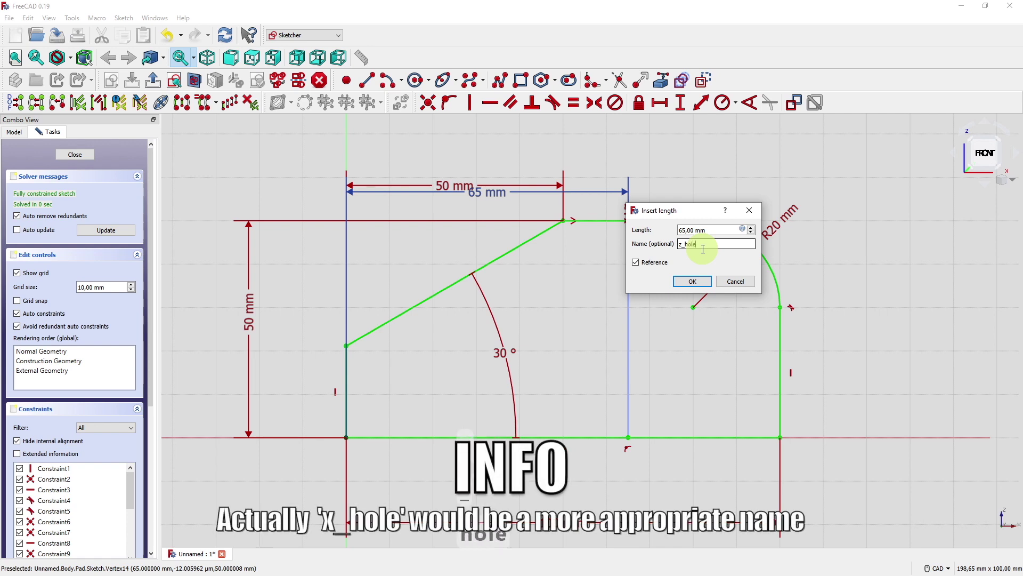
click(693, 281)
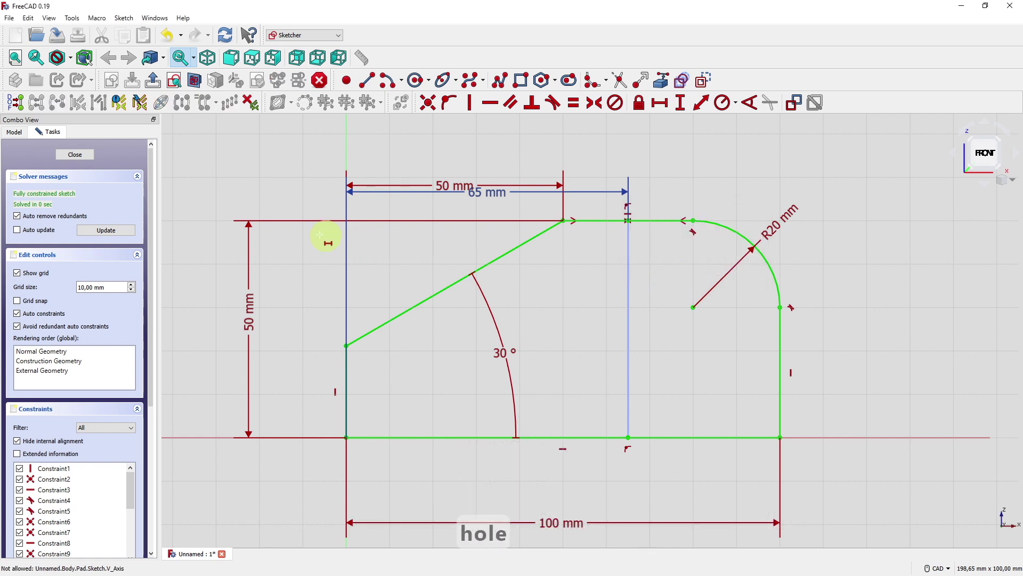
- Close the profile sketch and start a new sketch attached to the XY_Plane
click(84, 155)
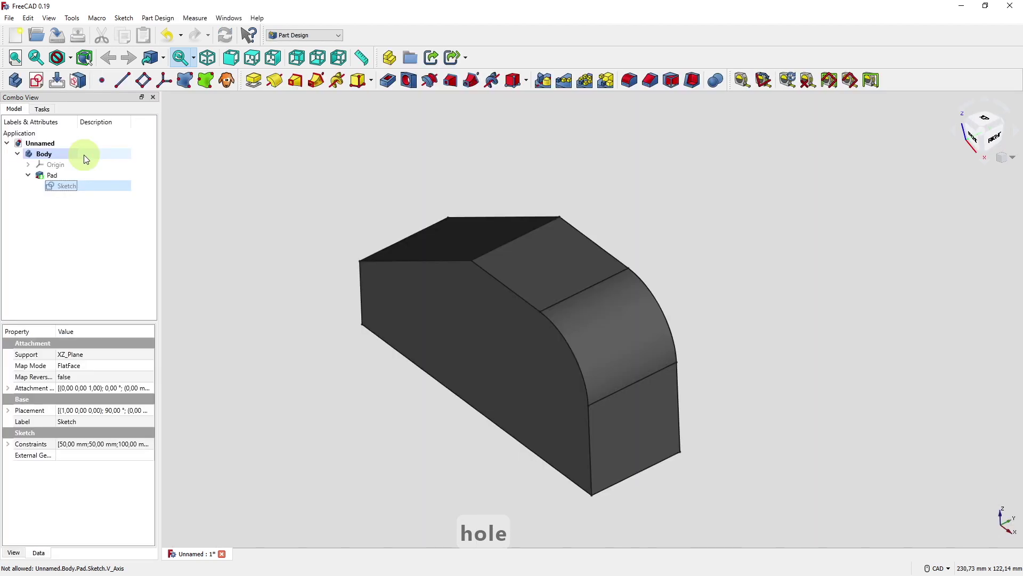
middle_drag(388, 411, 409, 432)
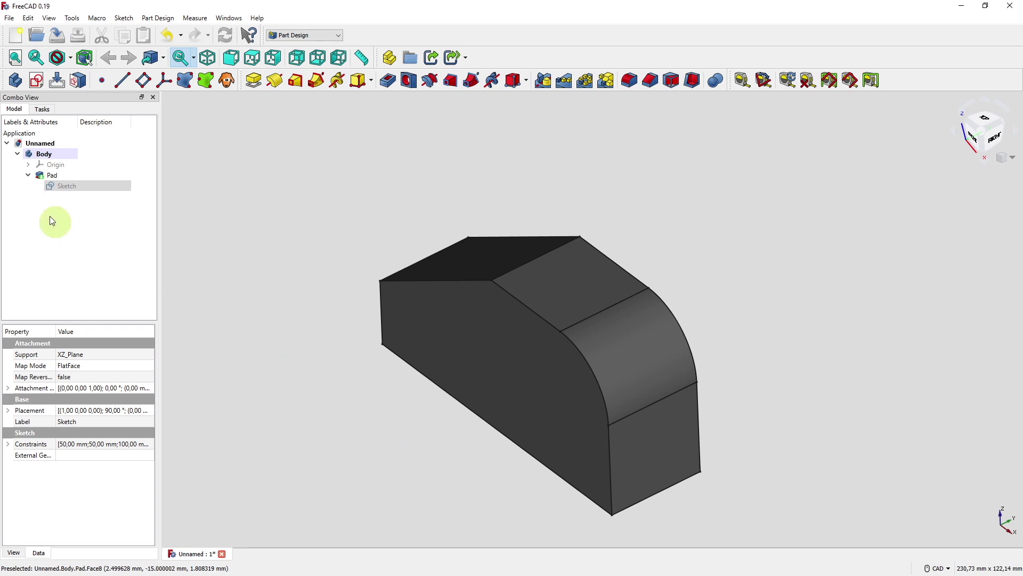
click(36, 80)
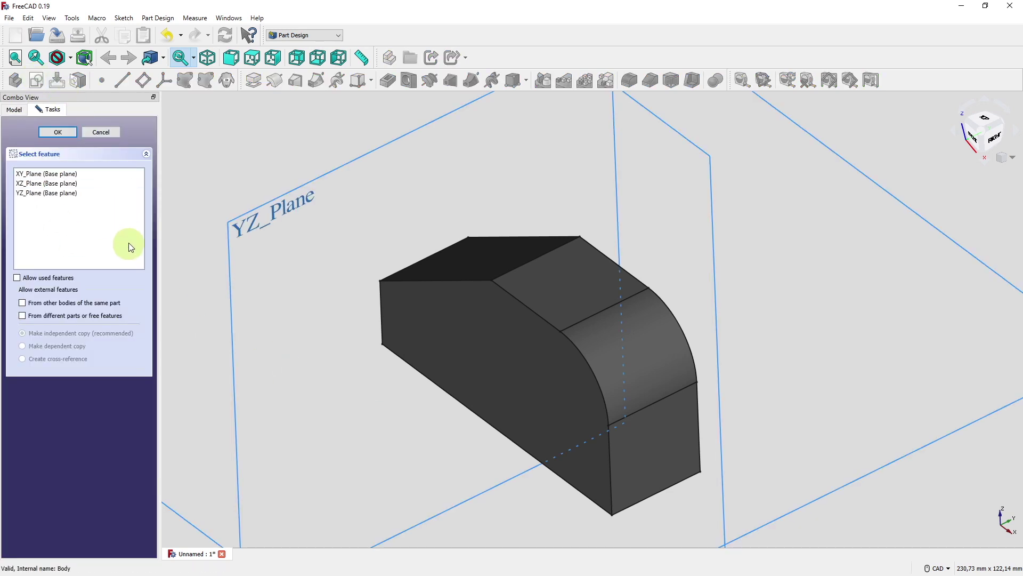
click(59, 175)
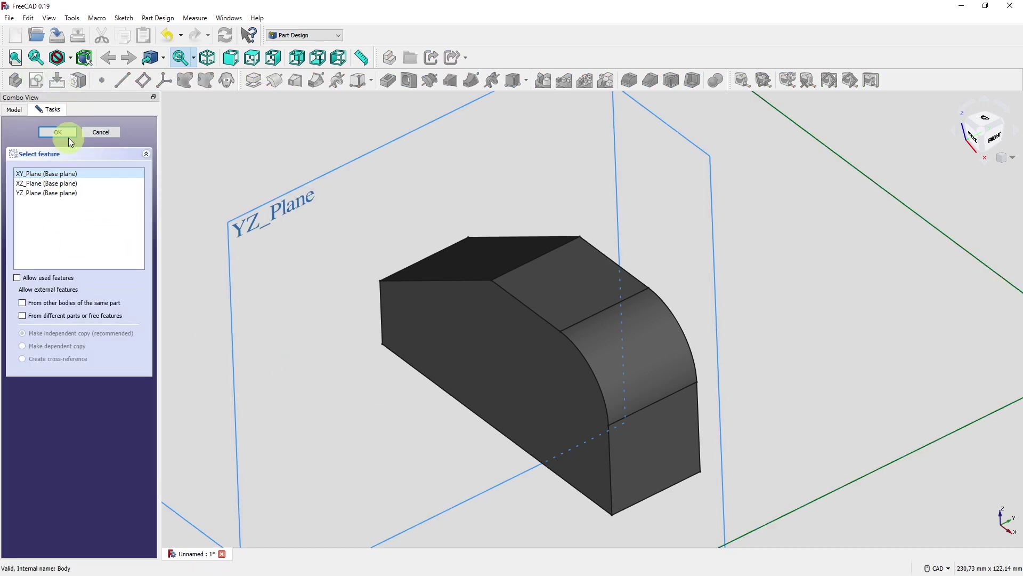
click(59, 132)
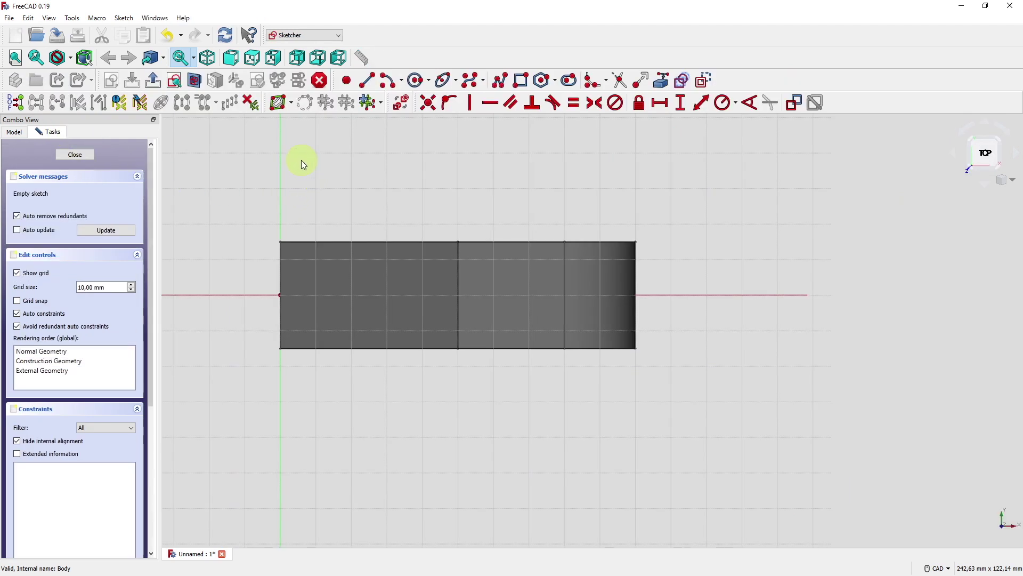
- Turn on section view and draw a circle centred on the horizontal axis
click(196, 80)
middle_drag(320, 233, 425, 267)
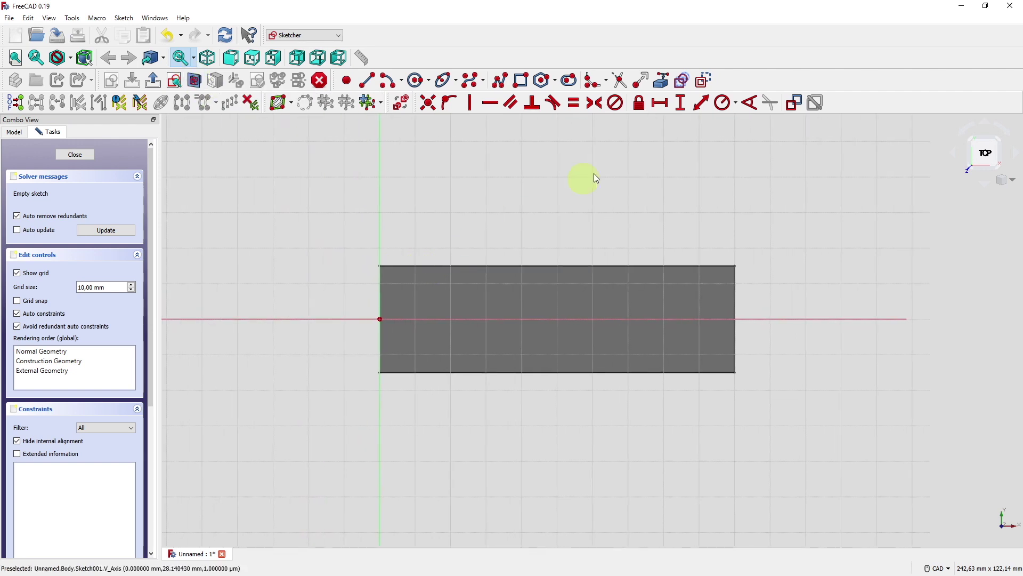
click(422, 82)
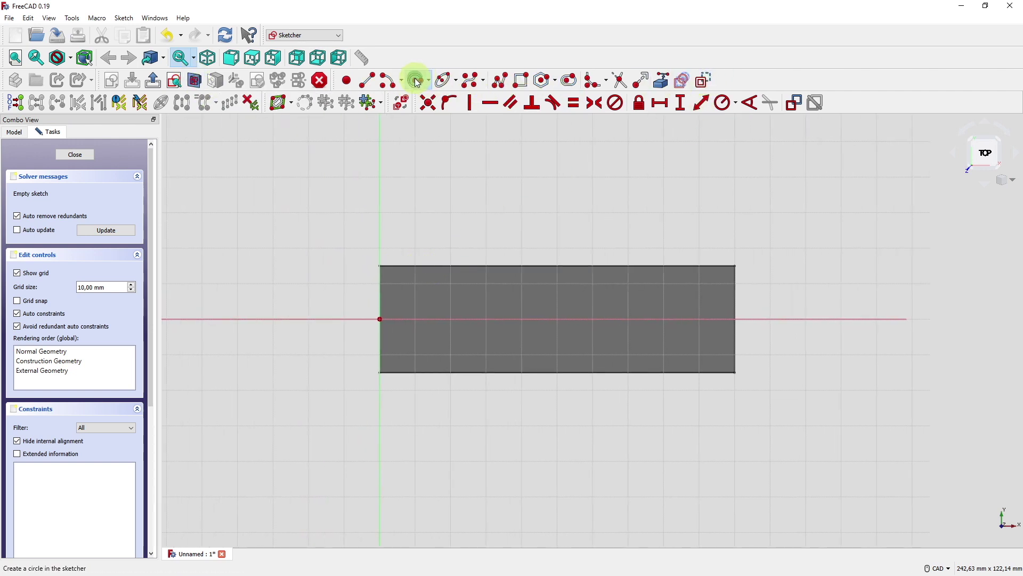
click(624, 319)
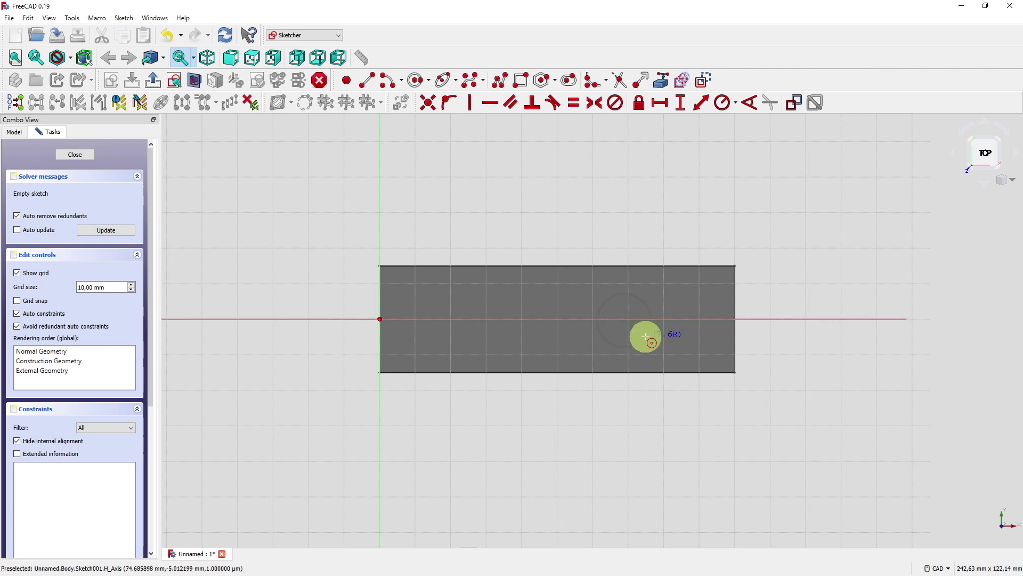
click(646, 336)
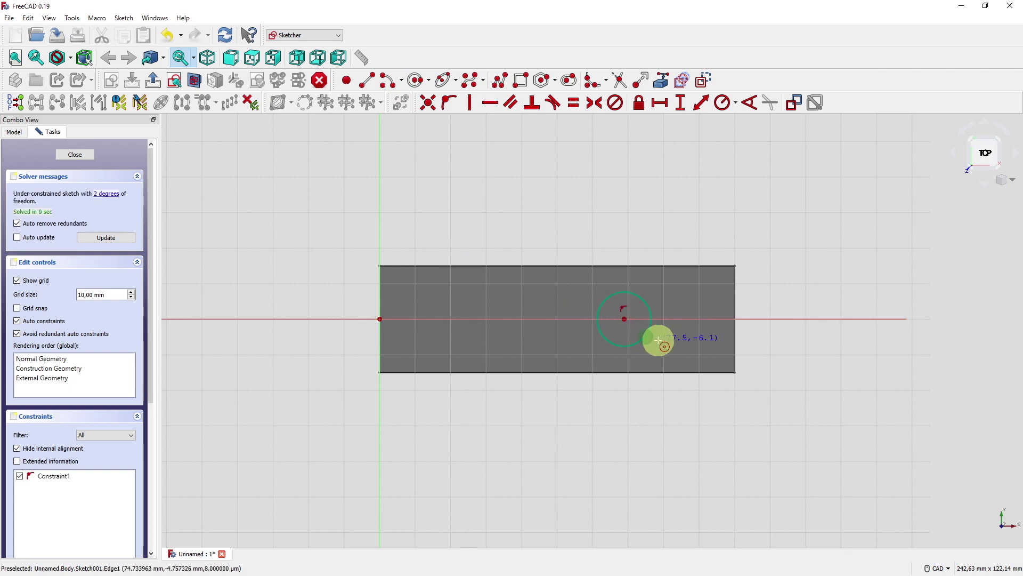
- Constrain the circle to a 10 mm diameter, then select the origin and circle centre
click(737, 103)
click(741, 133)
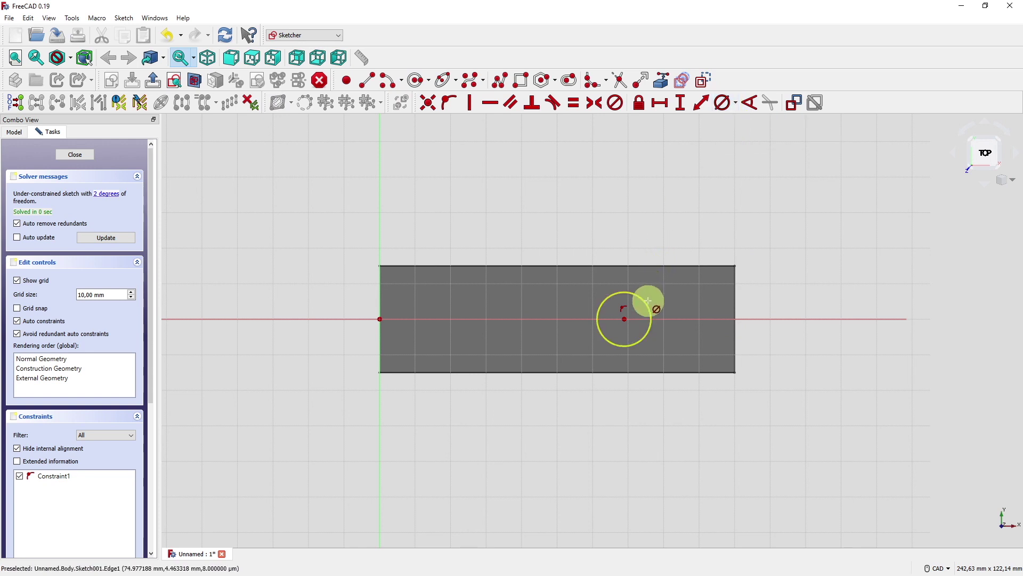
click(648, 301)
text(10)
key(Return)
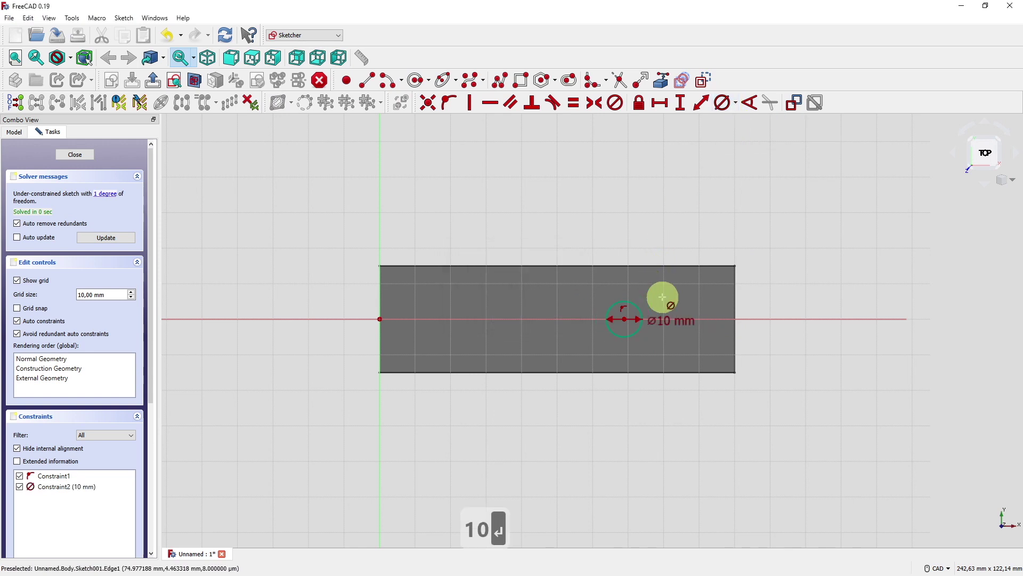
click(379, 320)
click(623, 319)
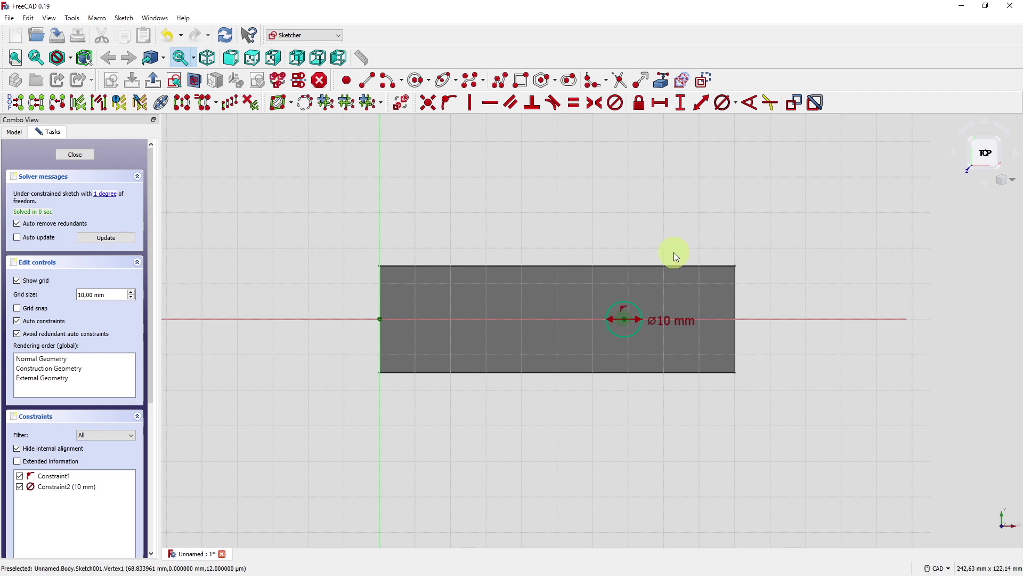
- Set the circle centre's horizontal distance from the origin to the formula <<Sketch>>.Constraints.z_hole (65 mm)
click(660, 109)
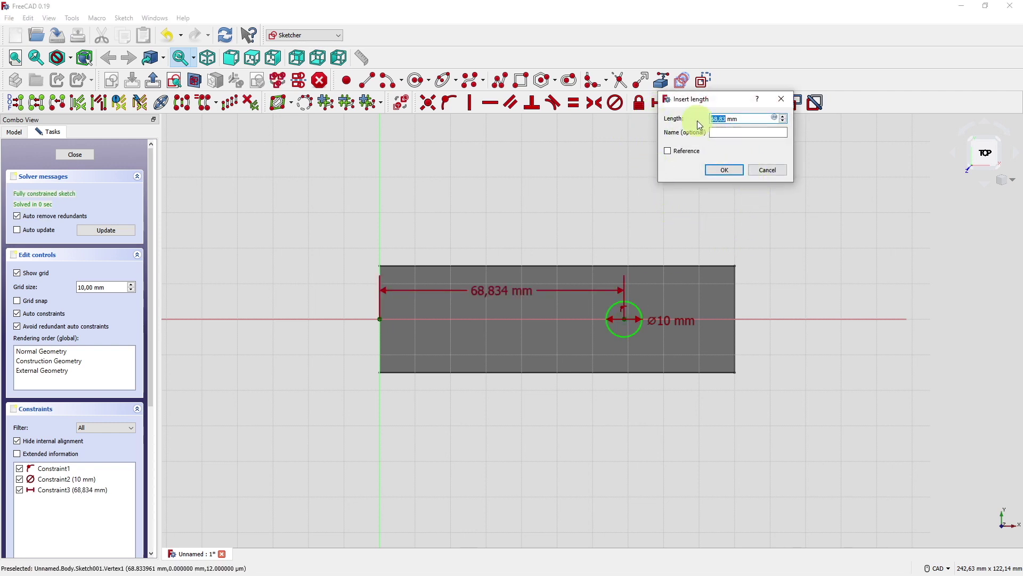
click(774, 117)
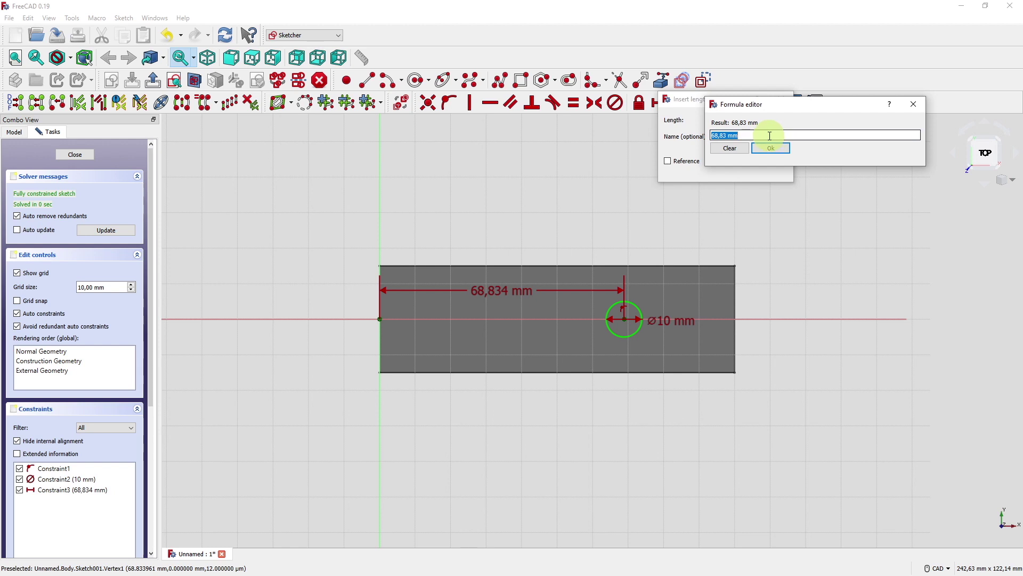
key(BackSpace)
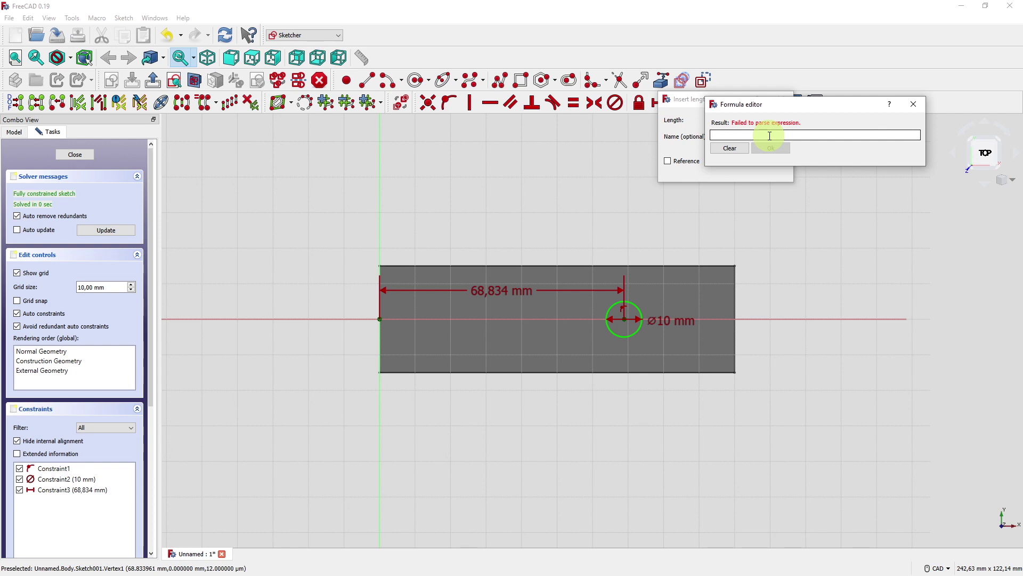
text(<<)
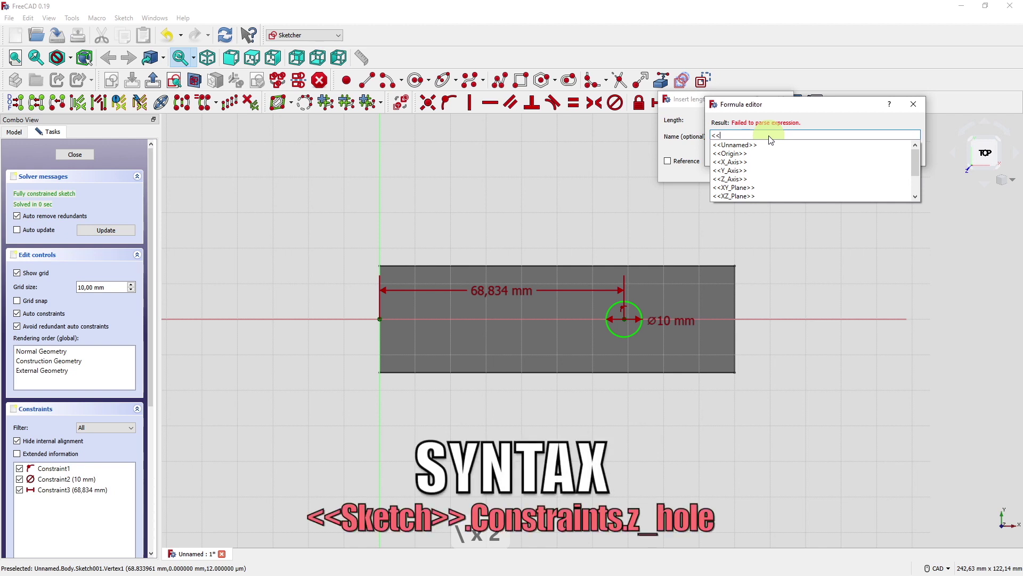
text(Sketch>>.)
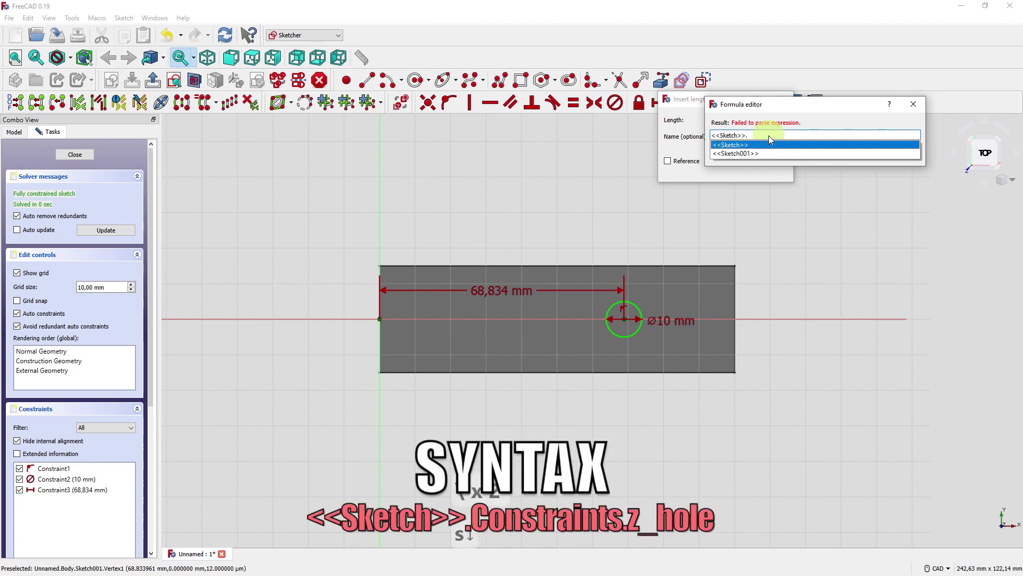
text(Constraints)
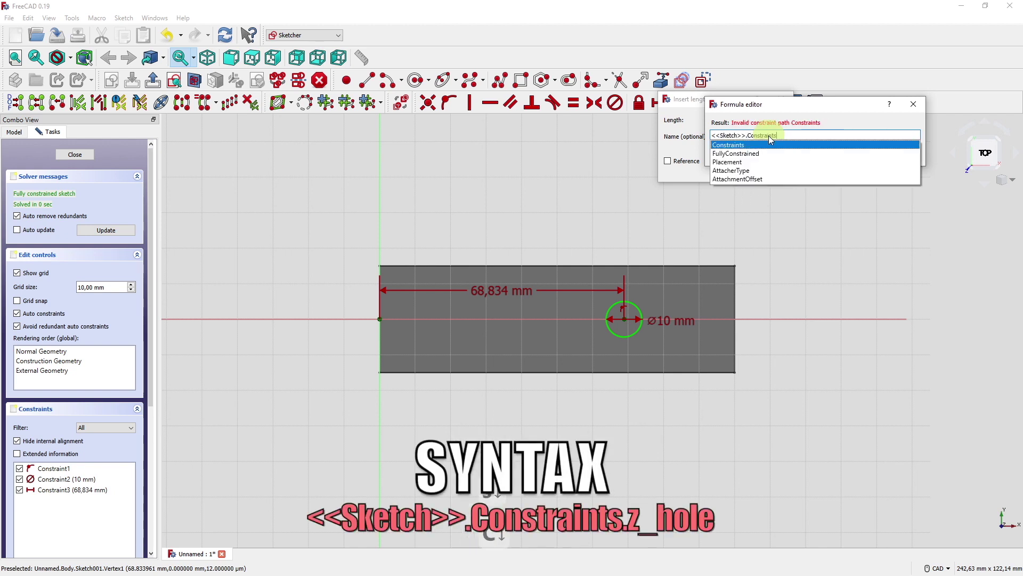
text(.)
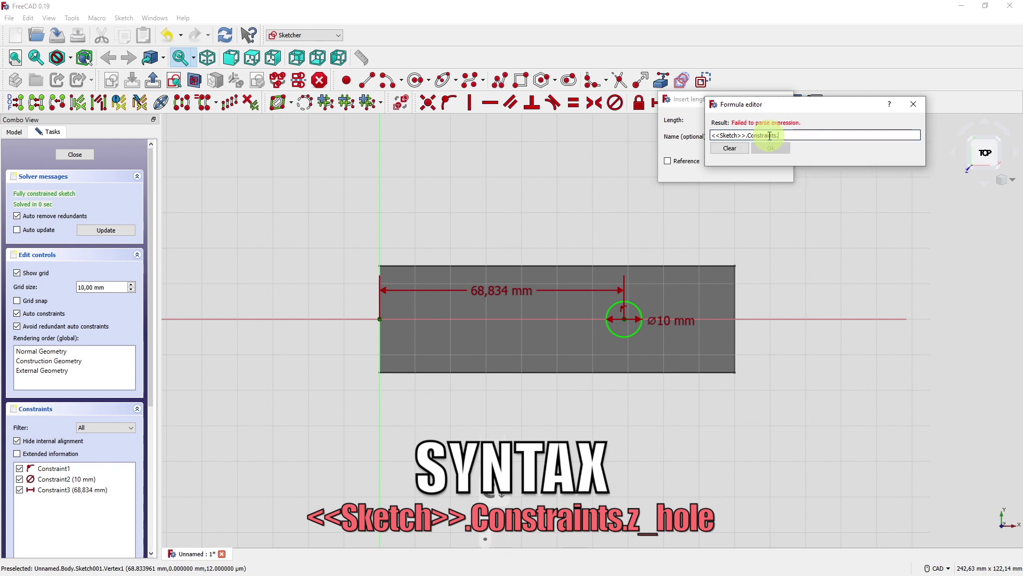
text(z_)
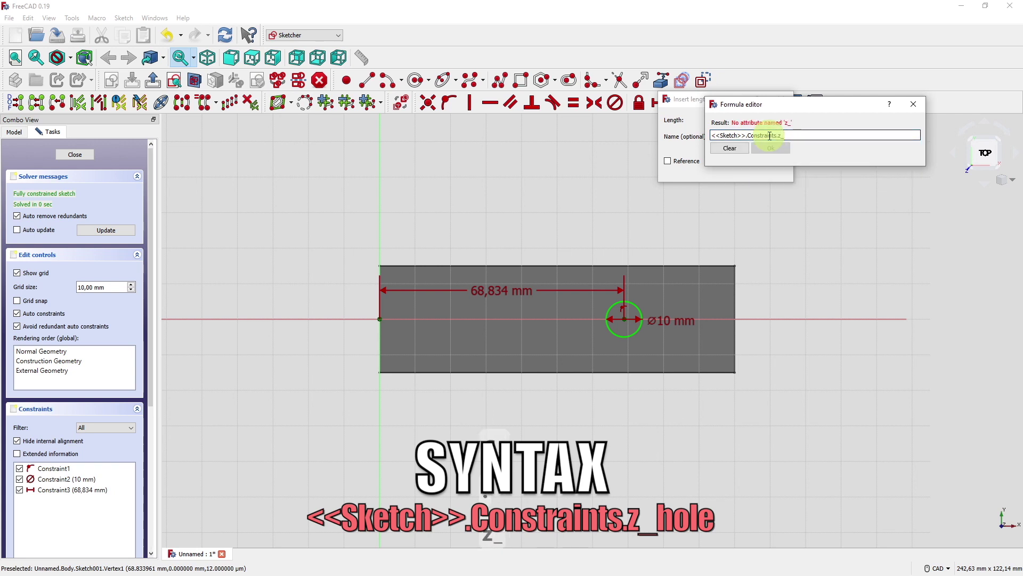
text(hole)
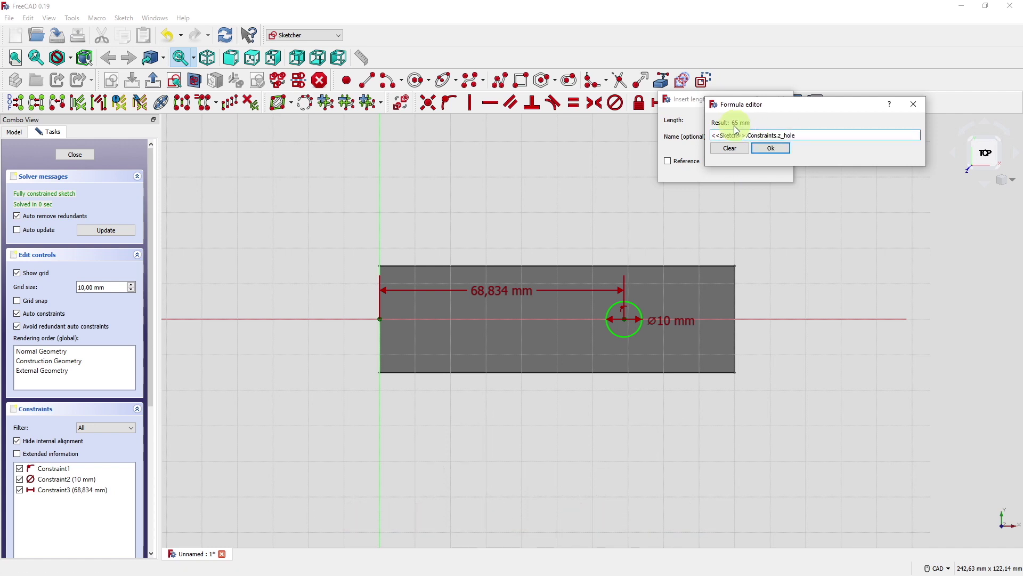
click(772, 147)
click(724, 170)
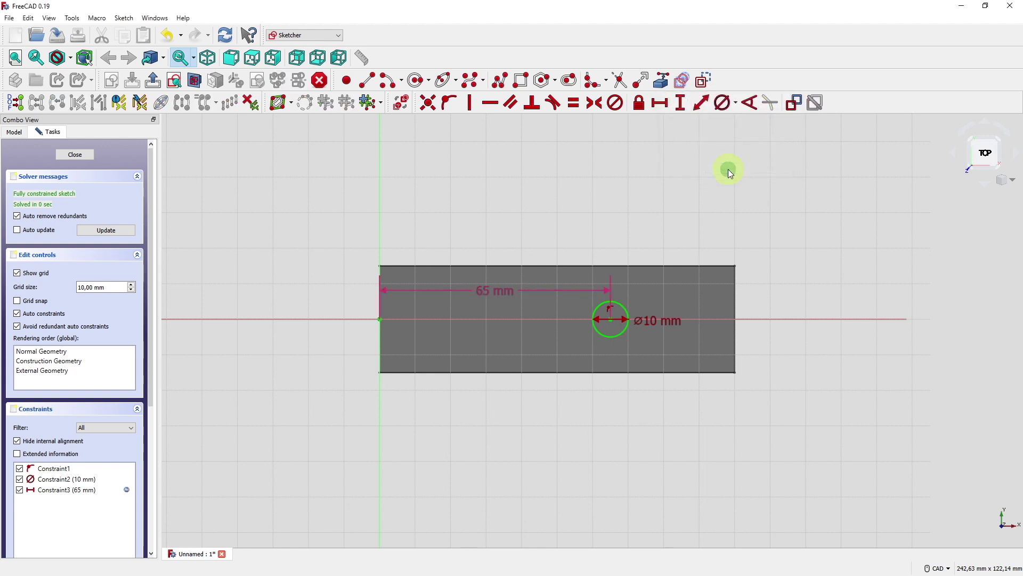
- Move the 65 mm and diameter labels clear of the geometry and close the sketch
drag(475, 291, 500, 239)
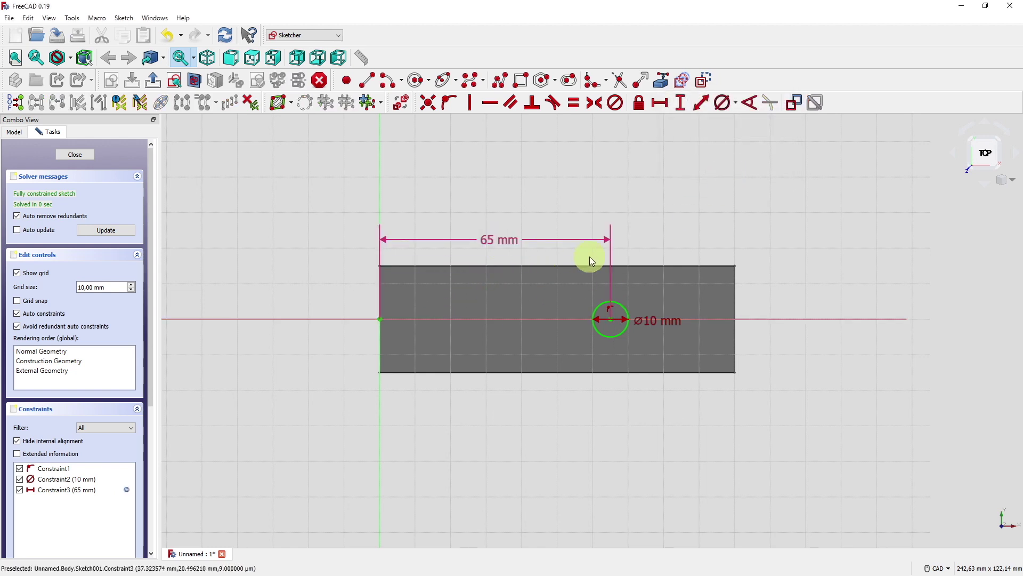
drag(633, 319, 646, 348)
click(75, 155)
- Rename Sketch001 to sketch_hole
mouse_move(324, 360)
middle_down()
mouse_move(482, 465)
mouse_move(545, 456)
mouse_move(555, 409)
middle_up()
middle_drag(706, 491, 578, 434)
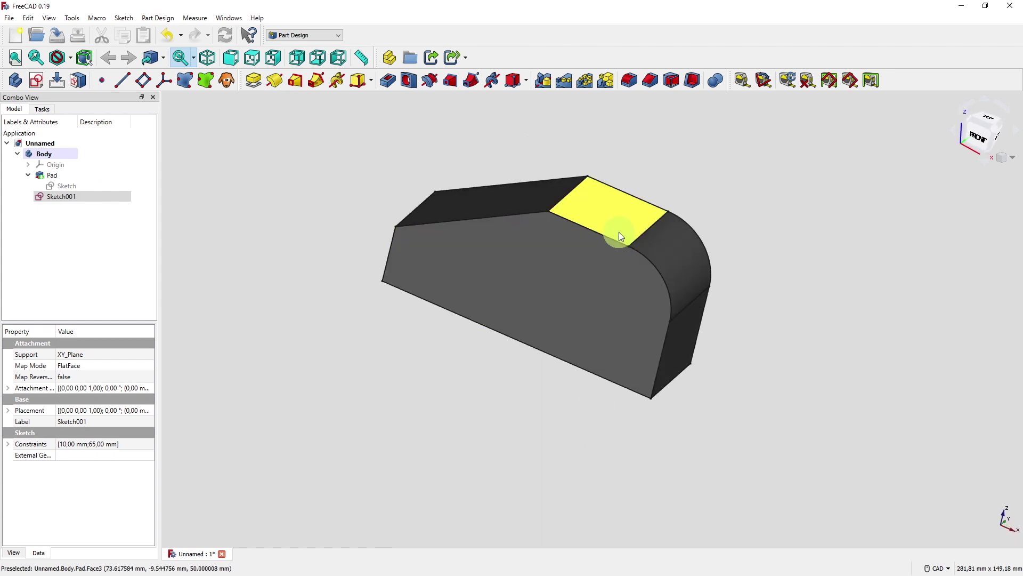
middle_drag(482, 358, 468, 416)
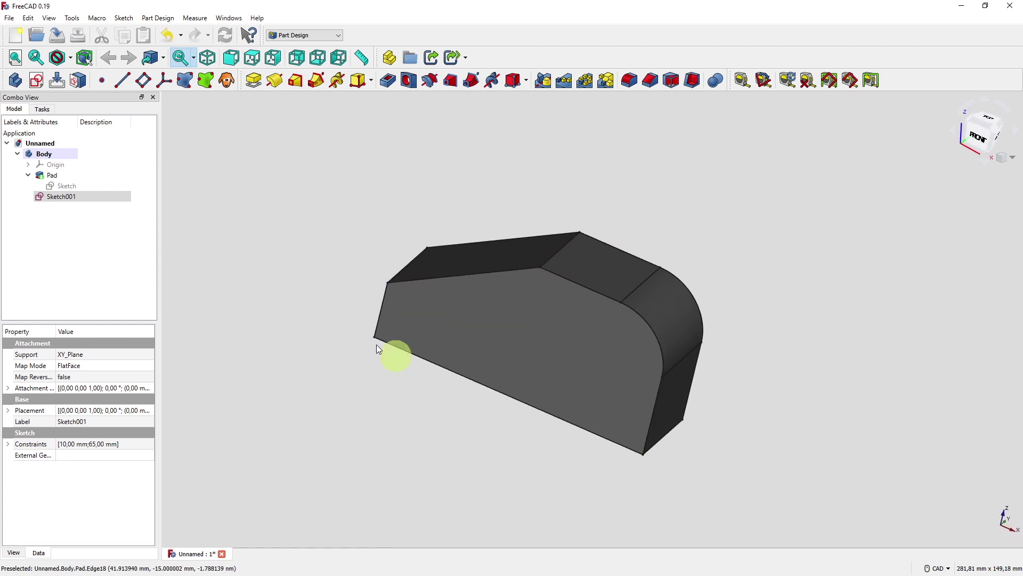
right_click(74, 200)
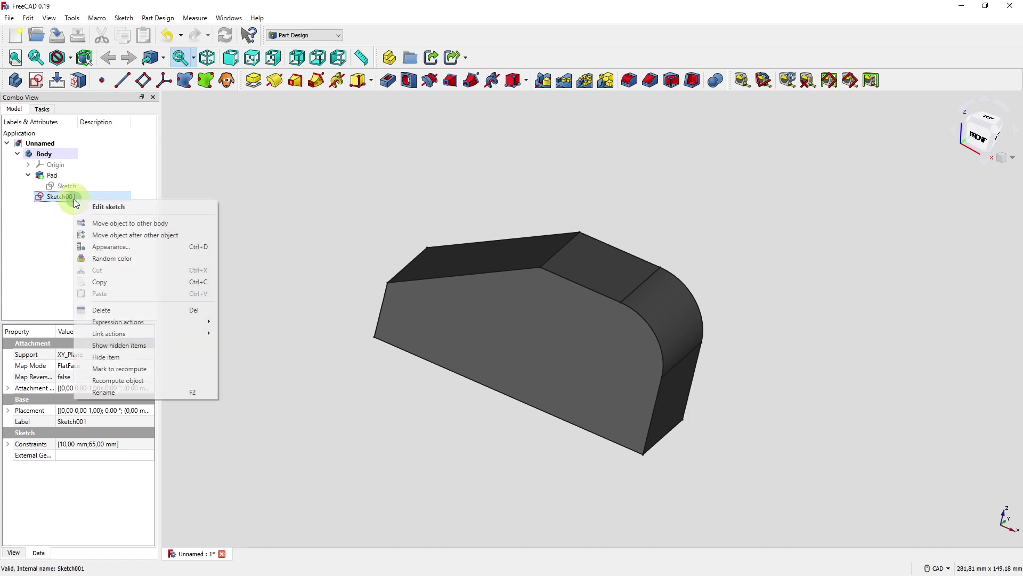
click(123, 397)
text(skate)
key(BackSpace)
key(BackSpace)
key(BackSpace)
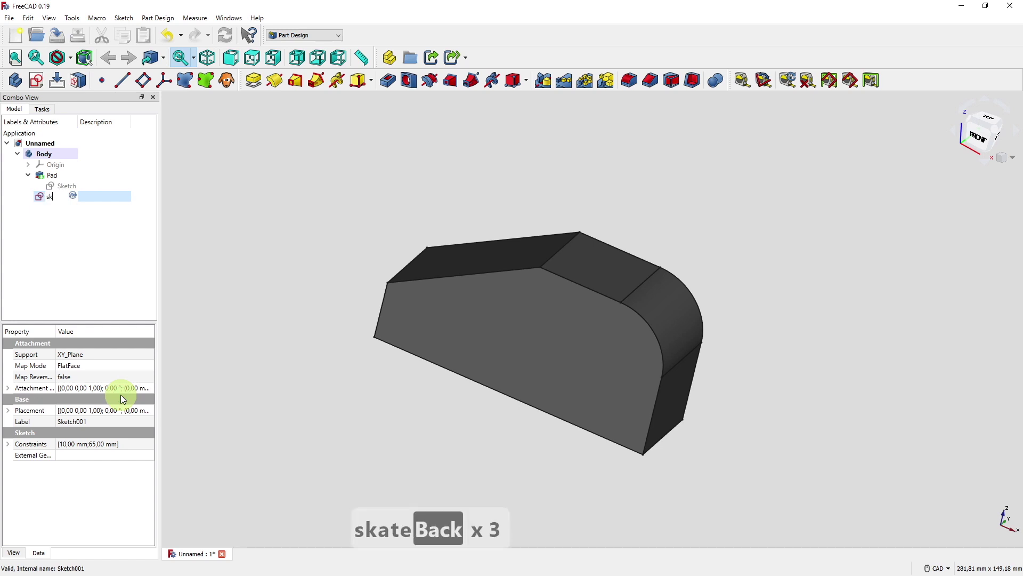
text(etc)
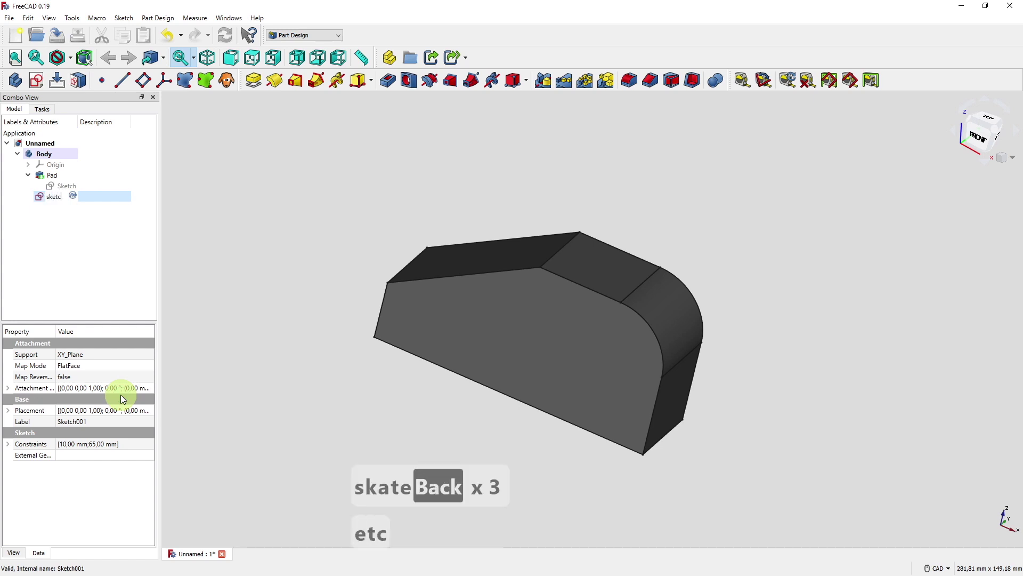
text(h_hole)
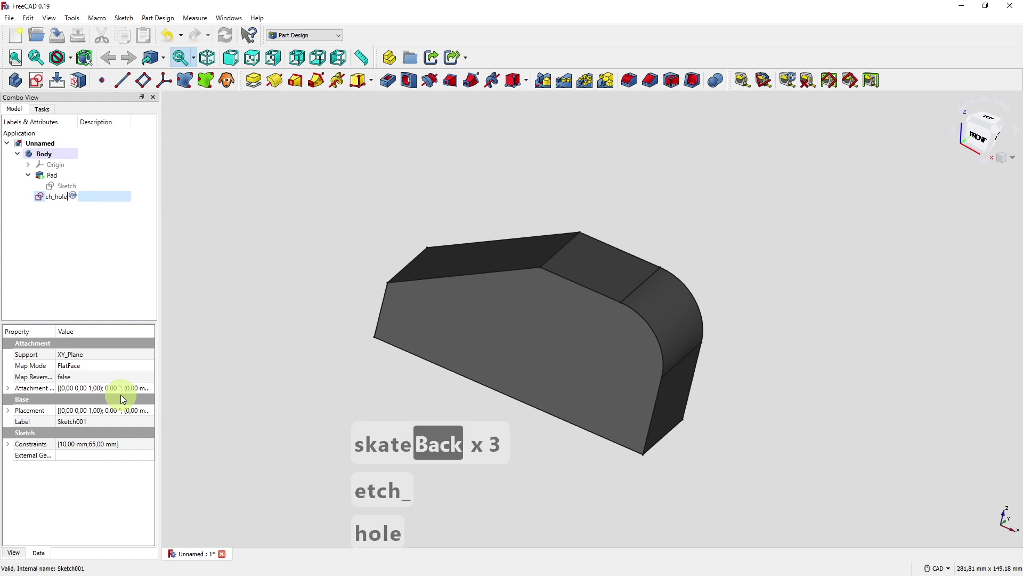
key(Return)
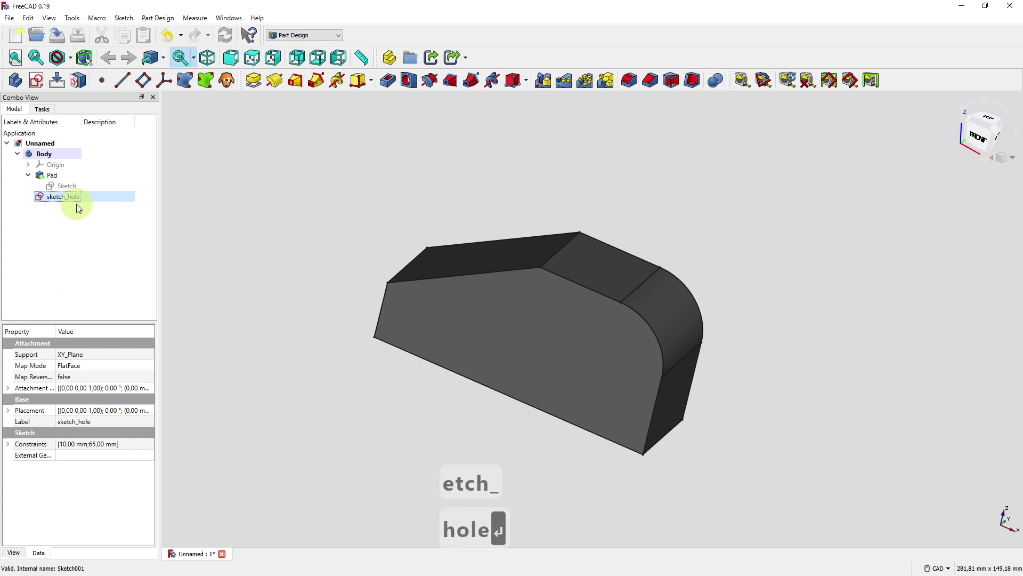
- Rename Sketch to sketch_profile
click(74, 186)
right_click(74, 185)
click(141, 378)
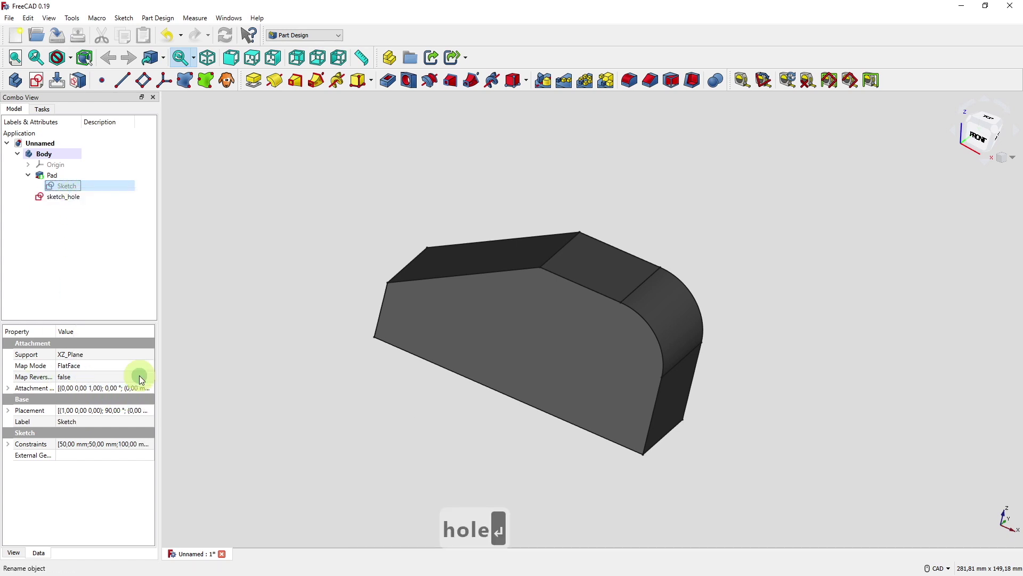
text(sketch_p)
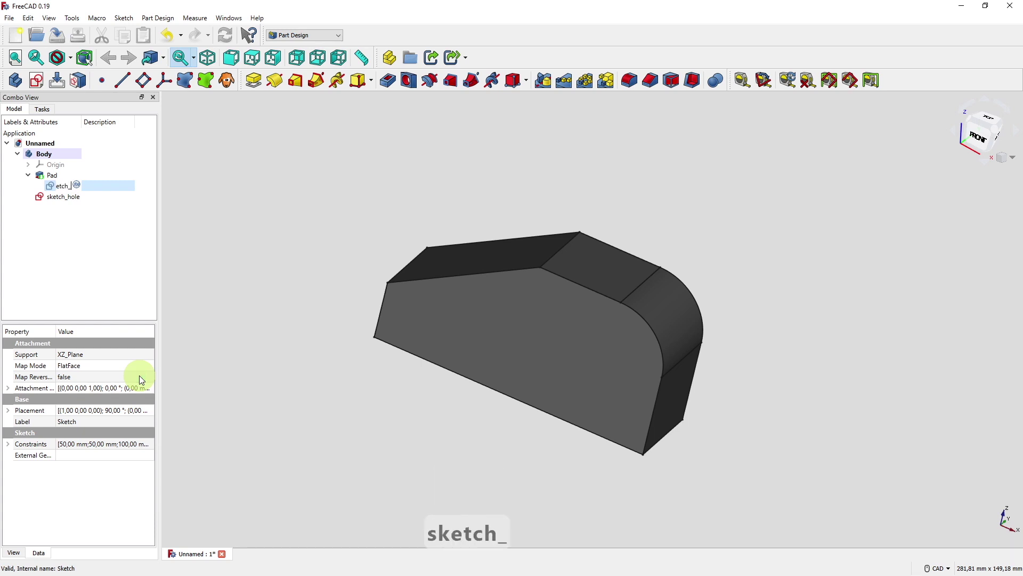
text(rofile)
key(Return)
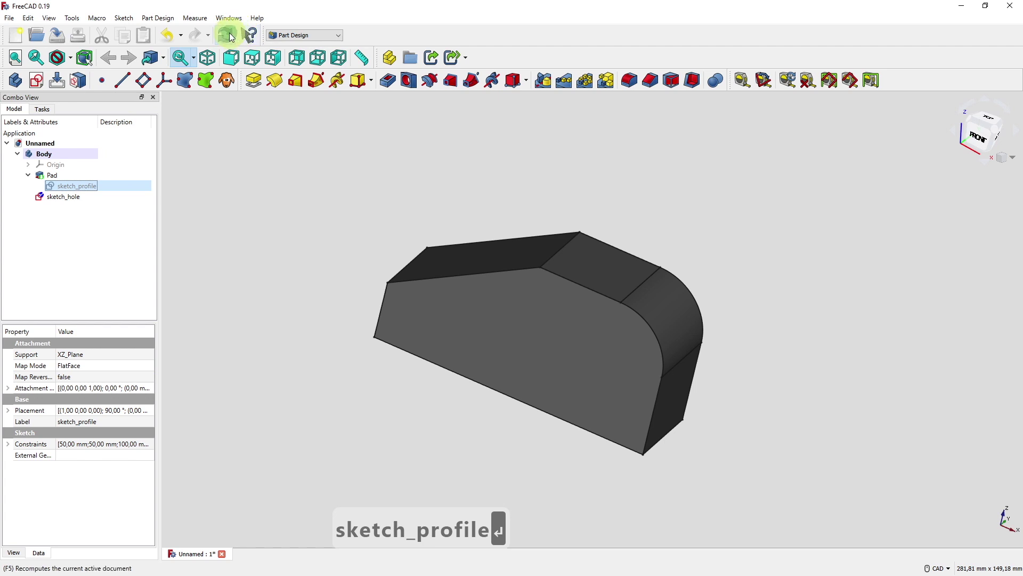
- Open a formula on sketch_hole's Attachment Offset z position
click(86, 196)
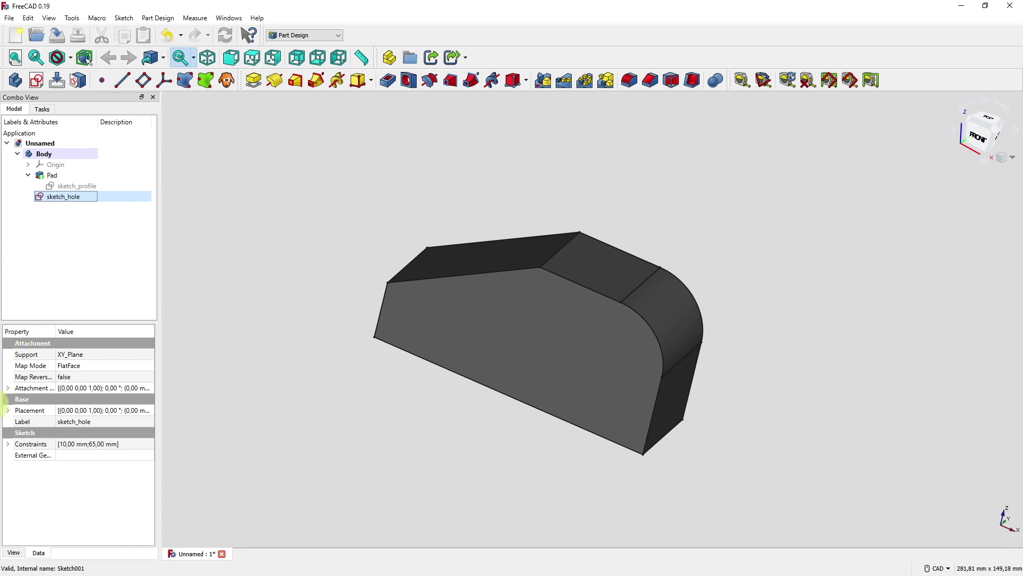
click(8, 388)
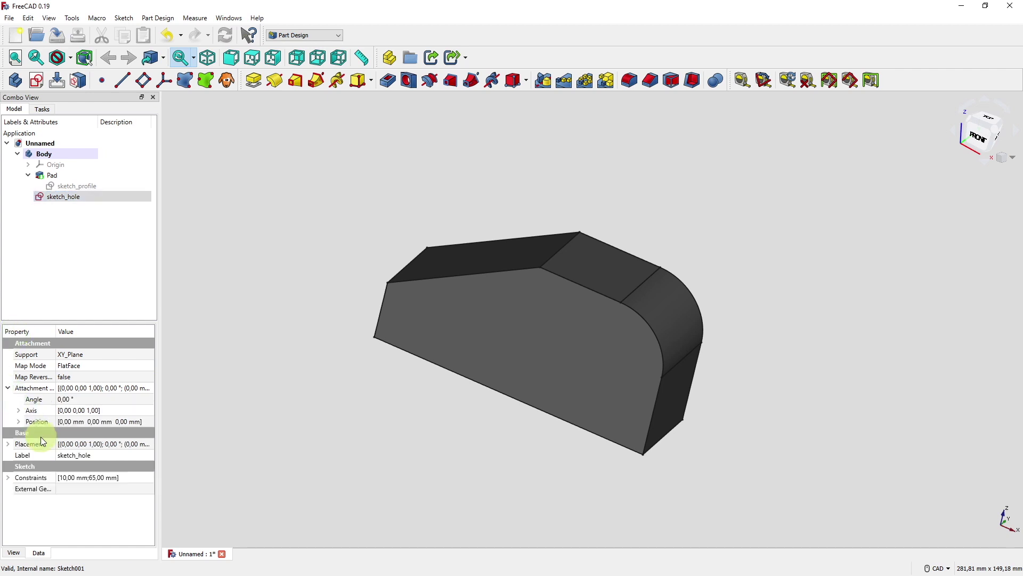
click(18, 421)
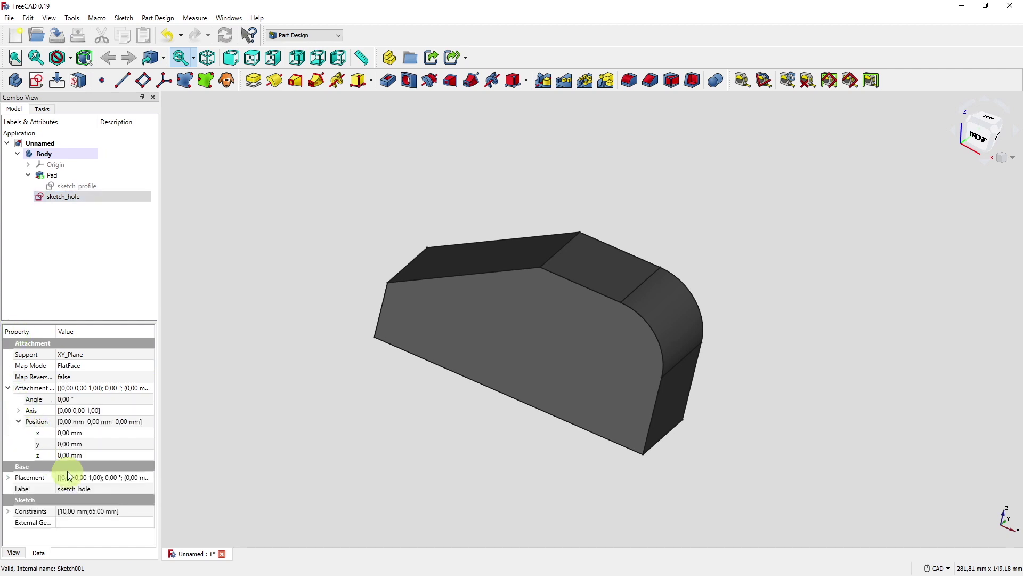
click(72, 457)
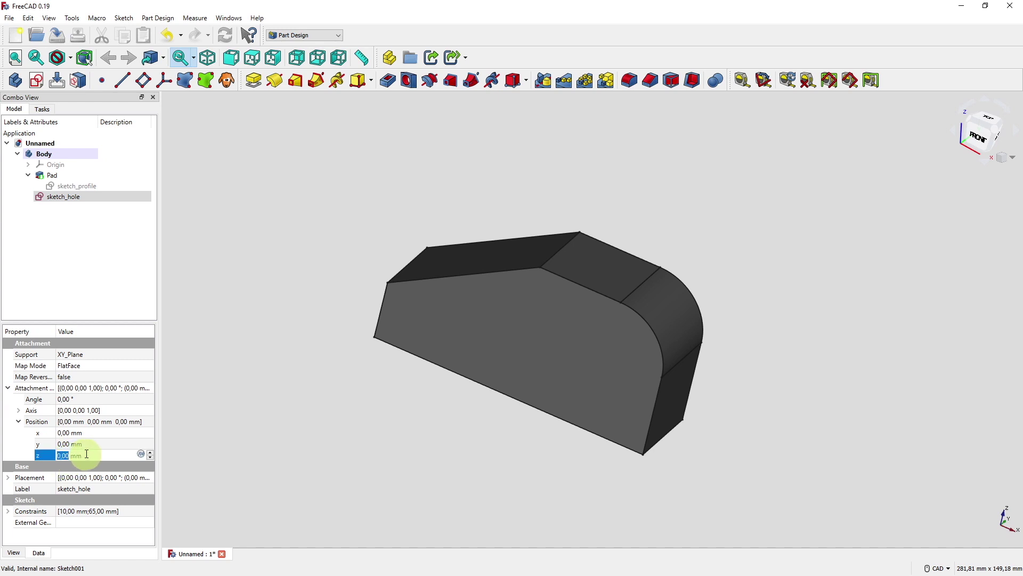
click(141, 454)
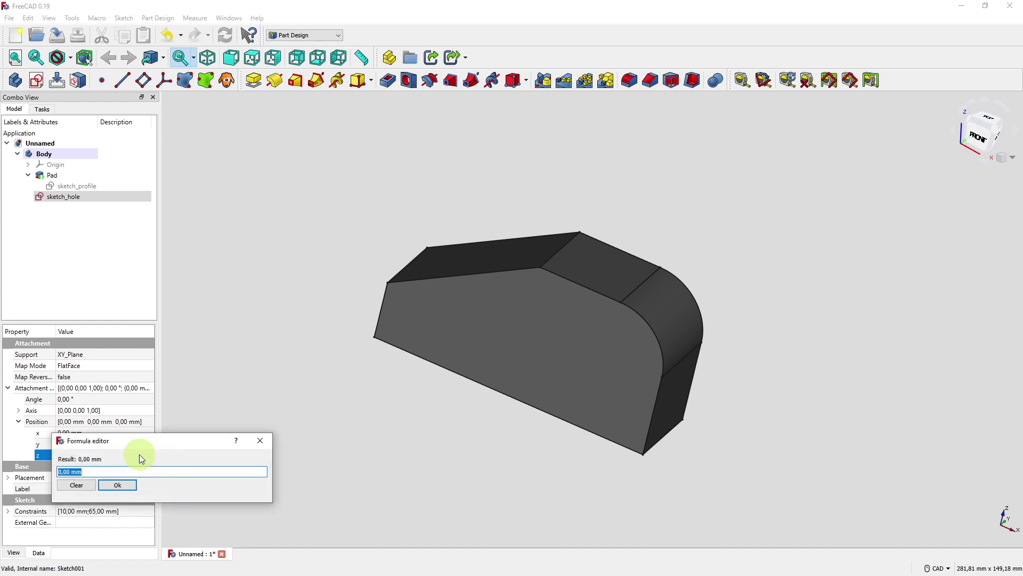
- Bind the z offset to <<sketch_profile>>.Constraints.z_total, raising it 50 mm, and recompute
text(<<s)
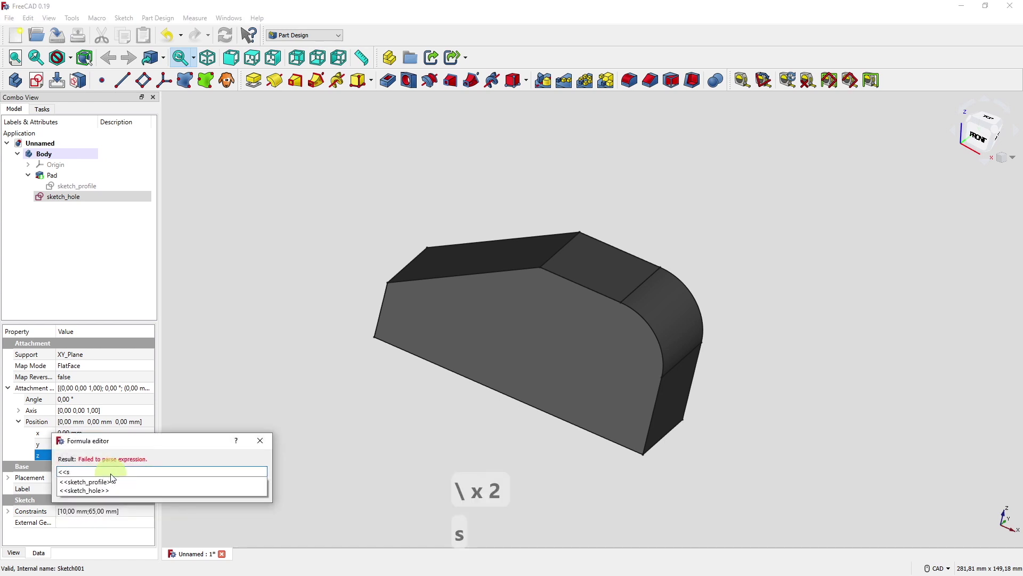
key(Down)
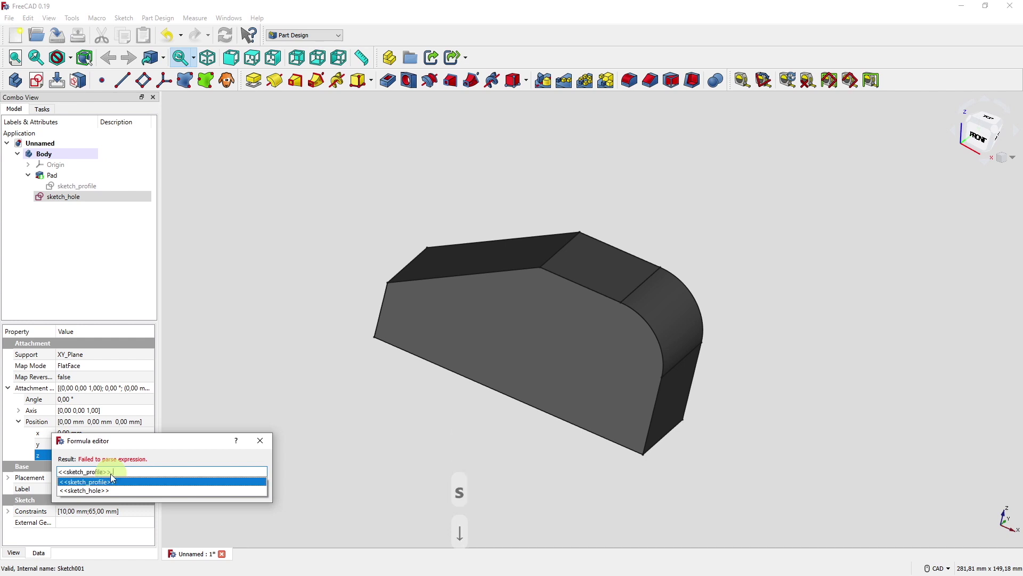
text(C)
key(Down)
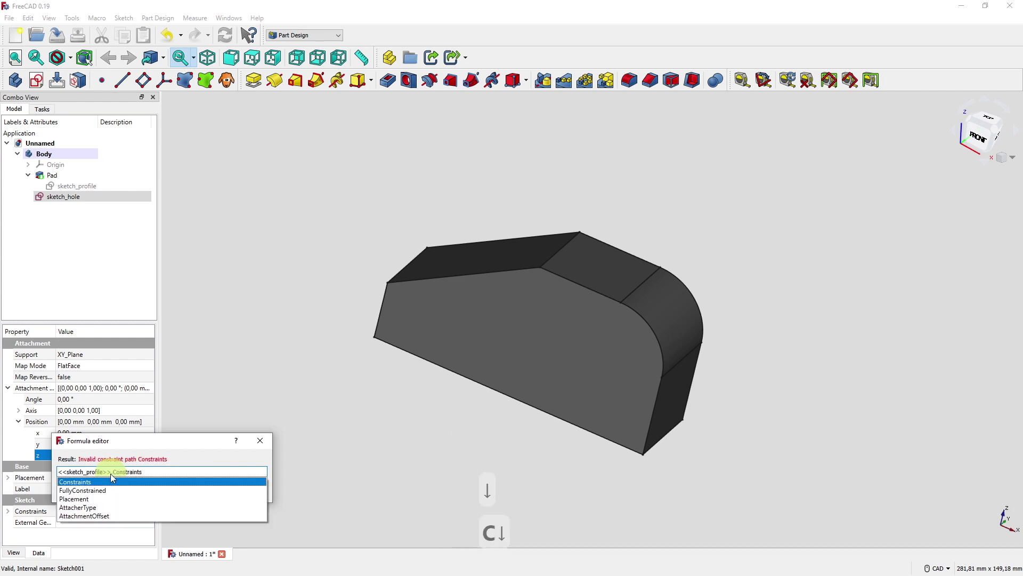
text(.)
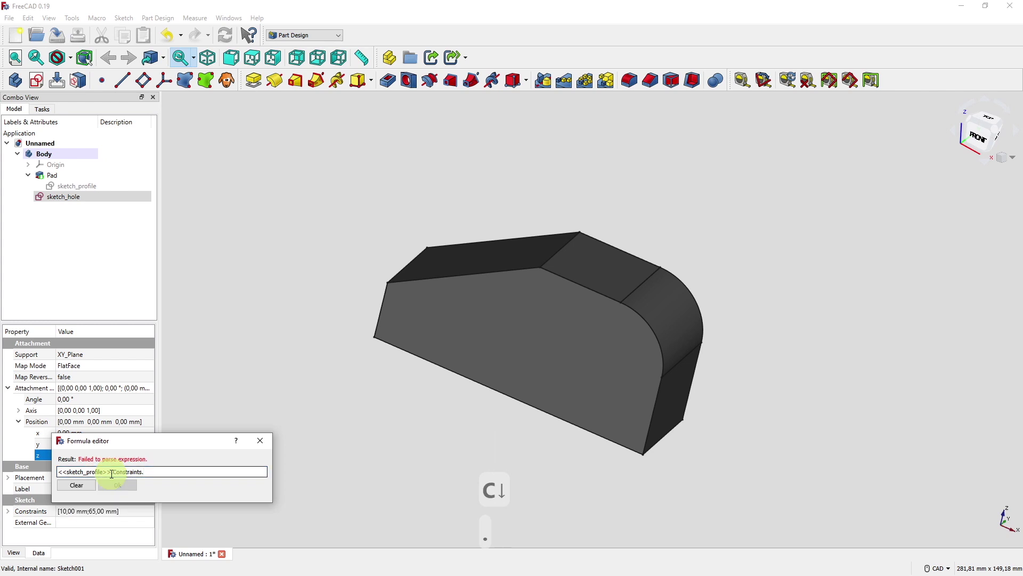
text(z)
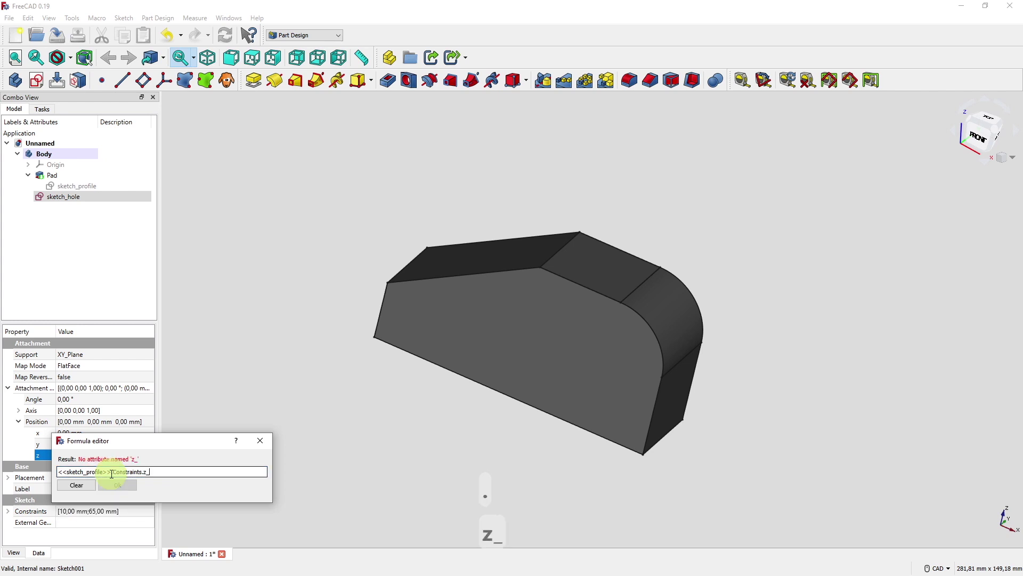
text(_total)
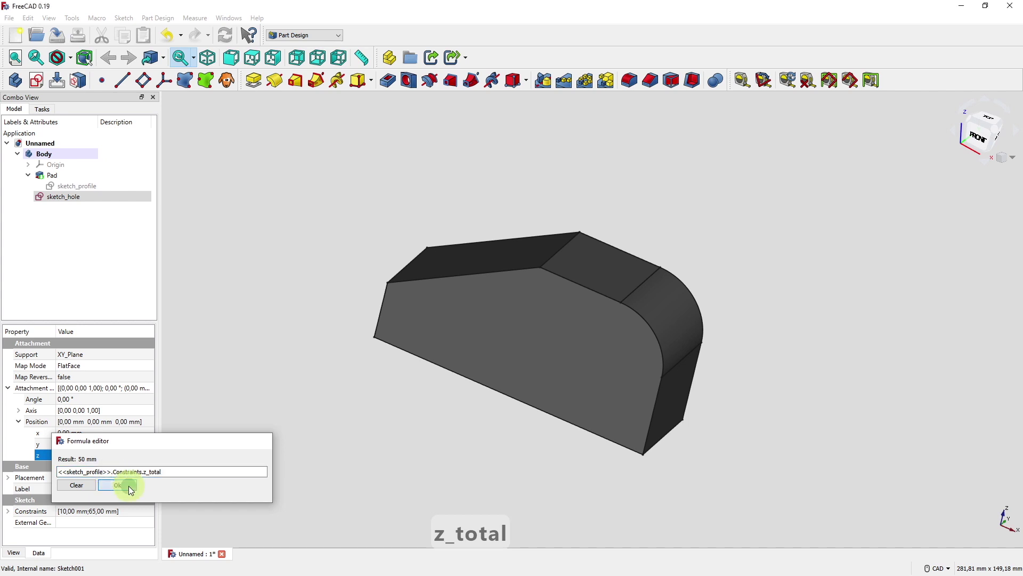
click(117, 485)
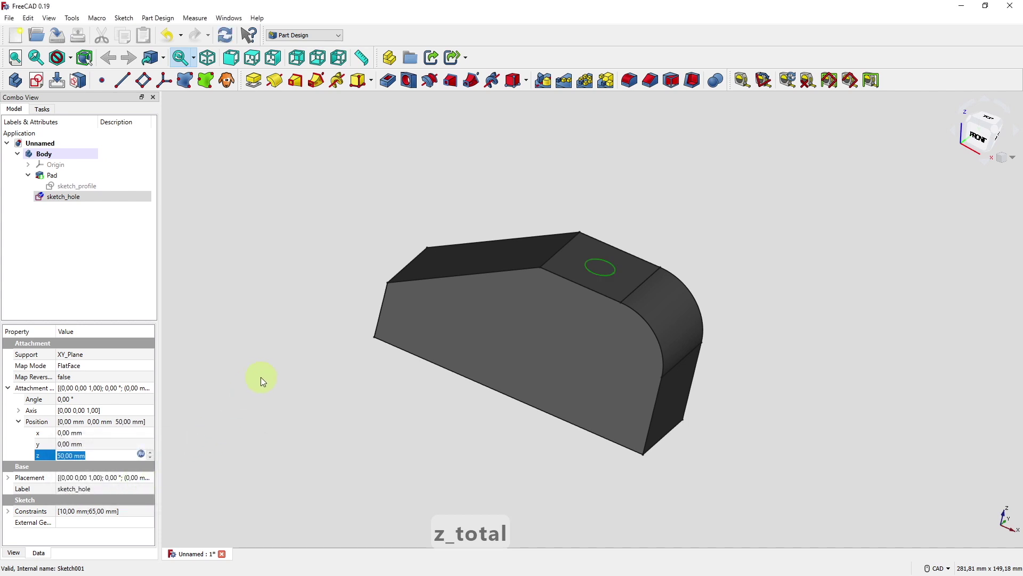
click(225, 35)
mouse_move(421, 458)
middle_down()
mouse_move(432, 467)
mouse_move(419, 468)
middle_up()
click(619, 290)
- Cut the hole with a Through all Pocket from sketch_hole
click(84, 196)
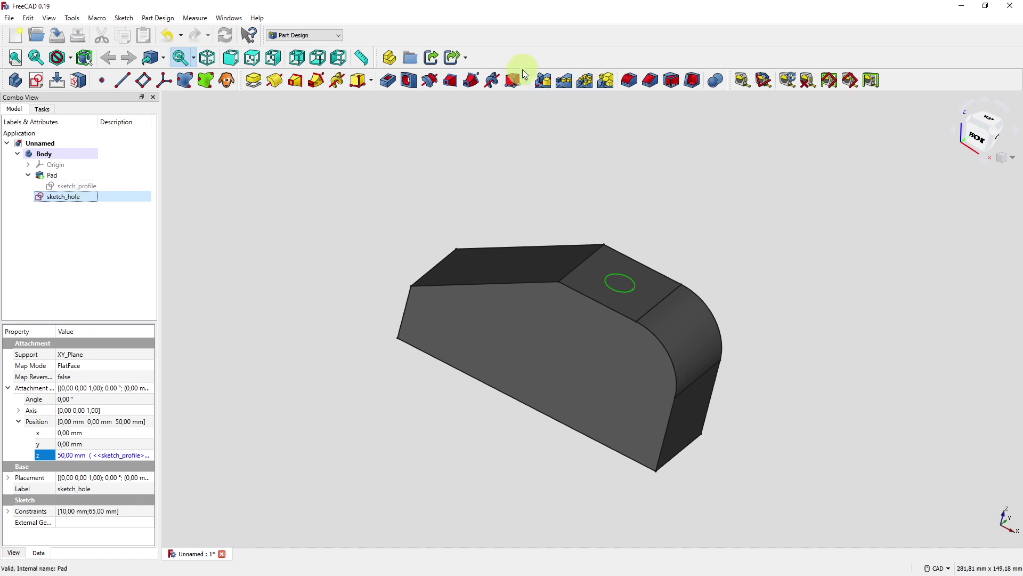
click(388, 80)
click(97, 172)
click(91, 184)
click(59, 131)
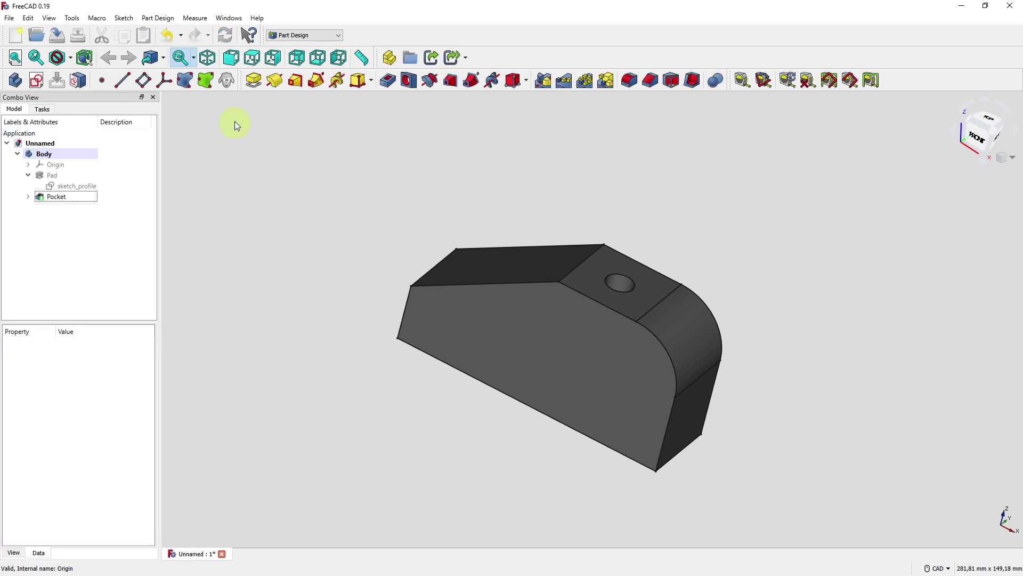
middle_drag(302, 209, 286, 266)
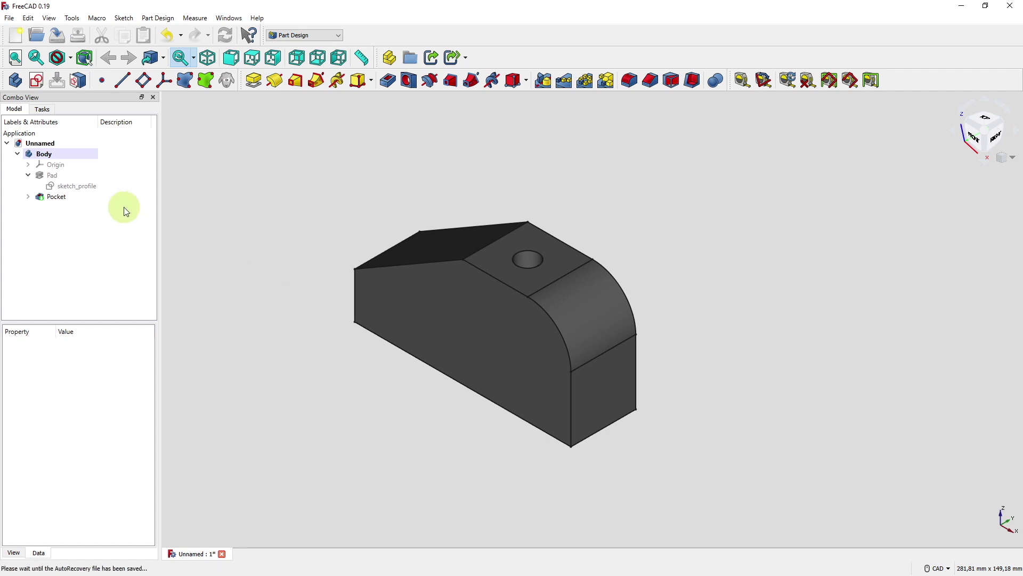
click(92, 190)
- Reopen sketch_profile, raise the 65 mm label, and make the R20 arc construction geometry
double_click(91, 188)
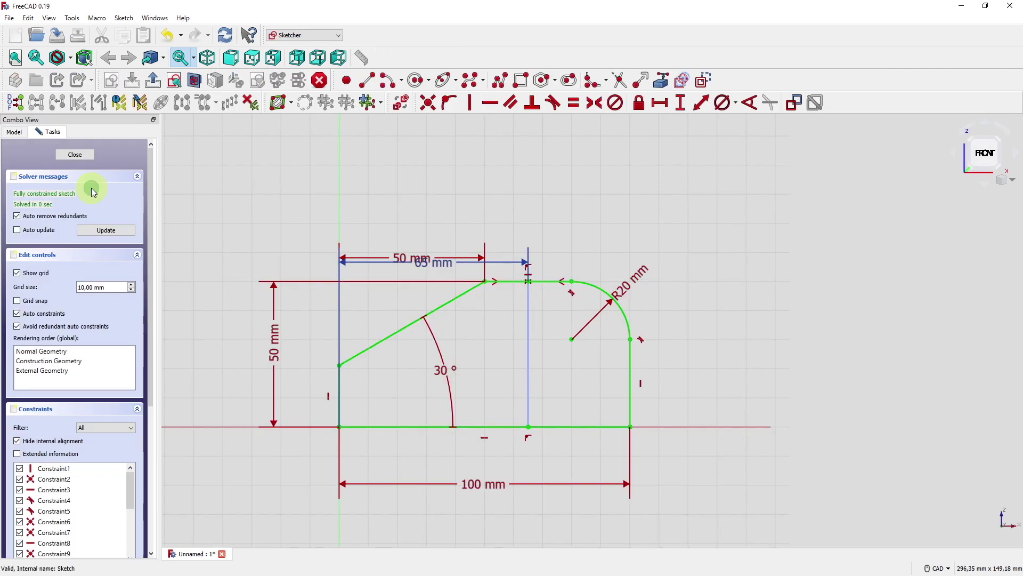
scroll(343, 286, up, 3)
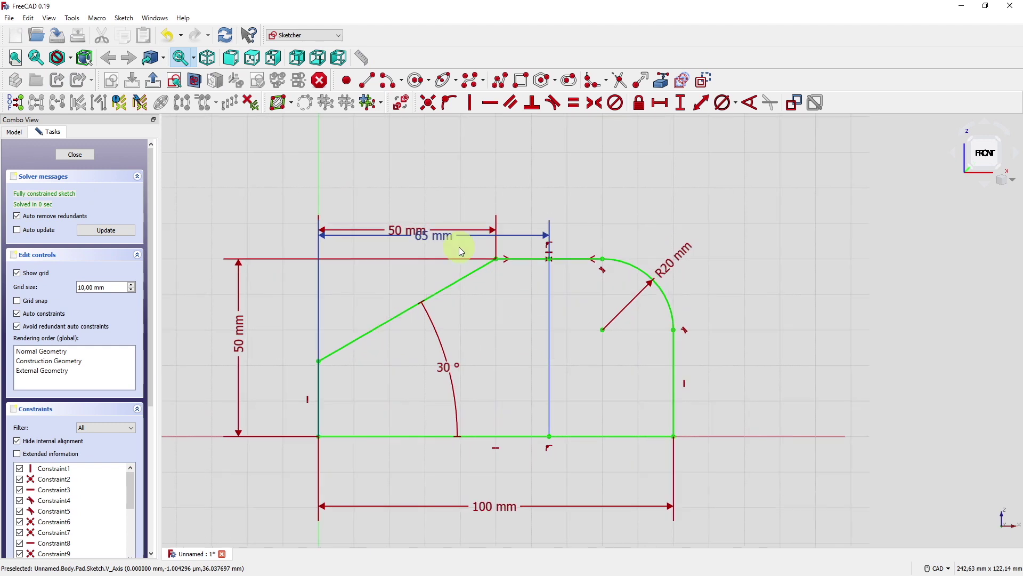
drag(461, 250, 496, 182)
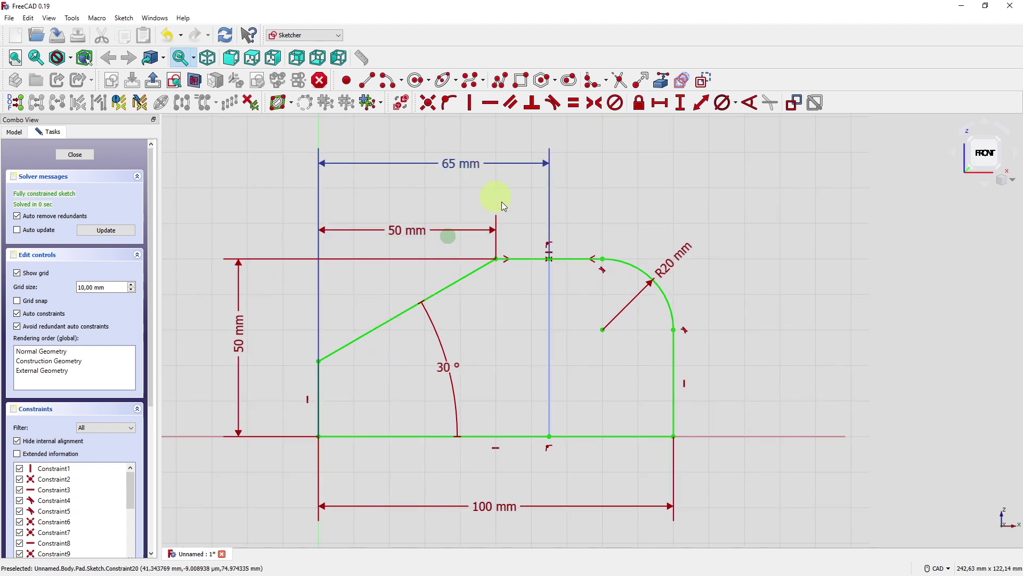
click(642, 276)
click(703, 80)
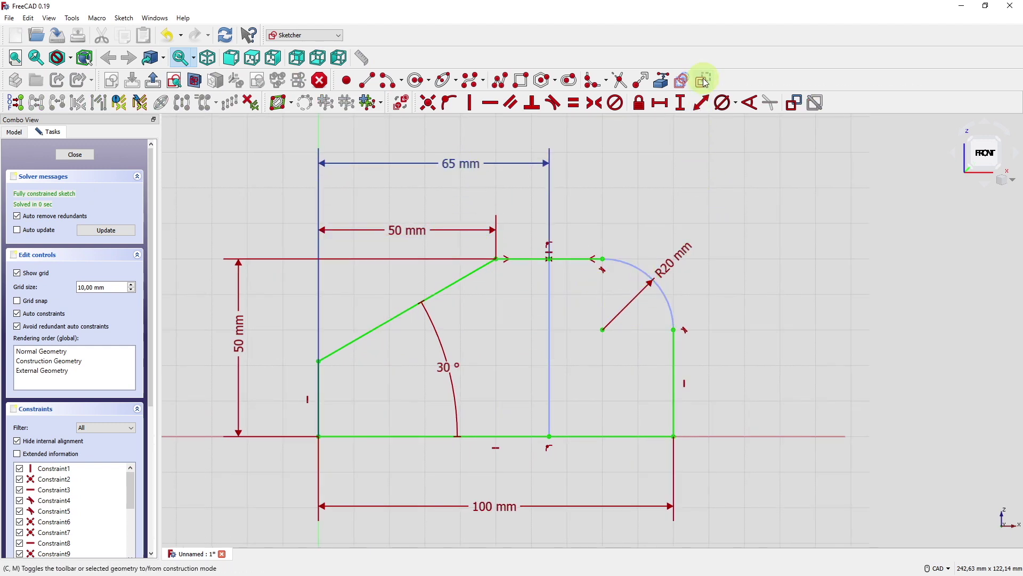
- Draw a two-segment polyline from the arc's upper end to its lower end
click(367, 81)
scroll(537, 304, up, 1)
middle_drag(617, 315, 567, 322)
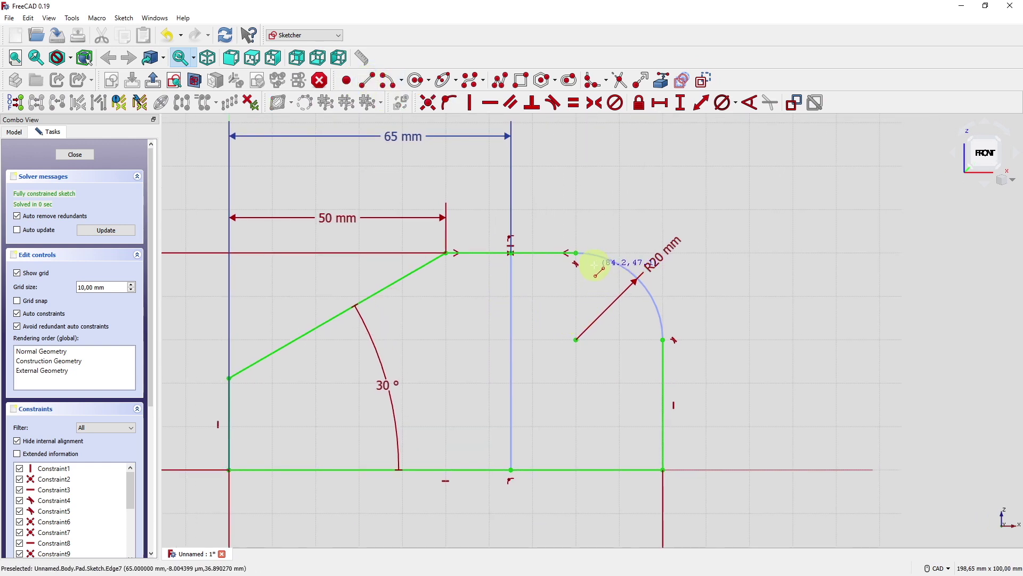
click(504, 84)
click(576, 253)
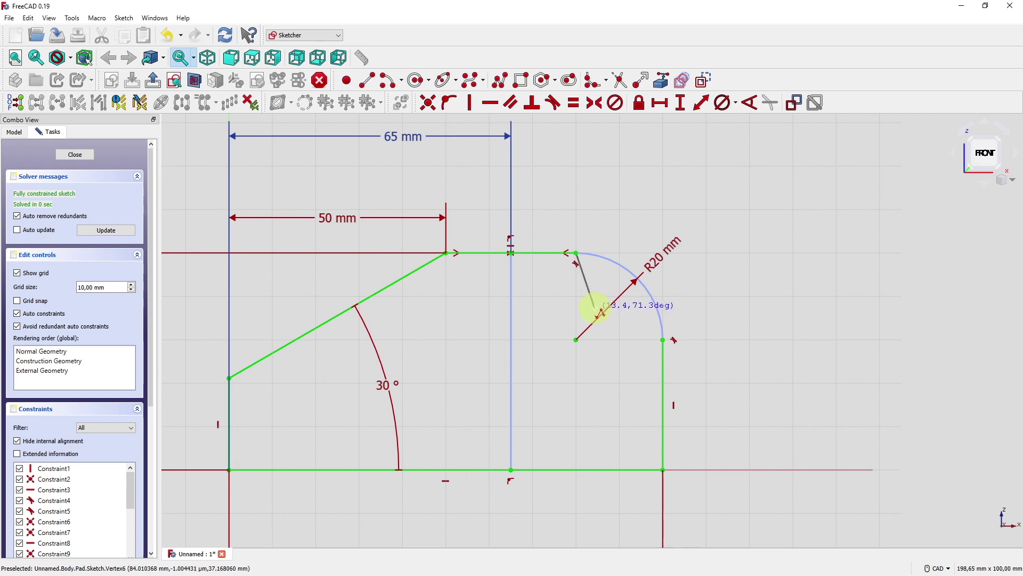
click(596, 306)
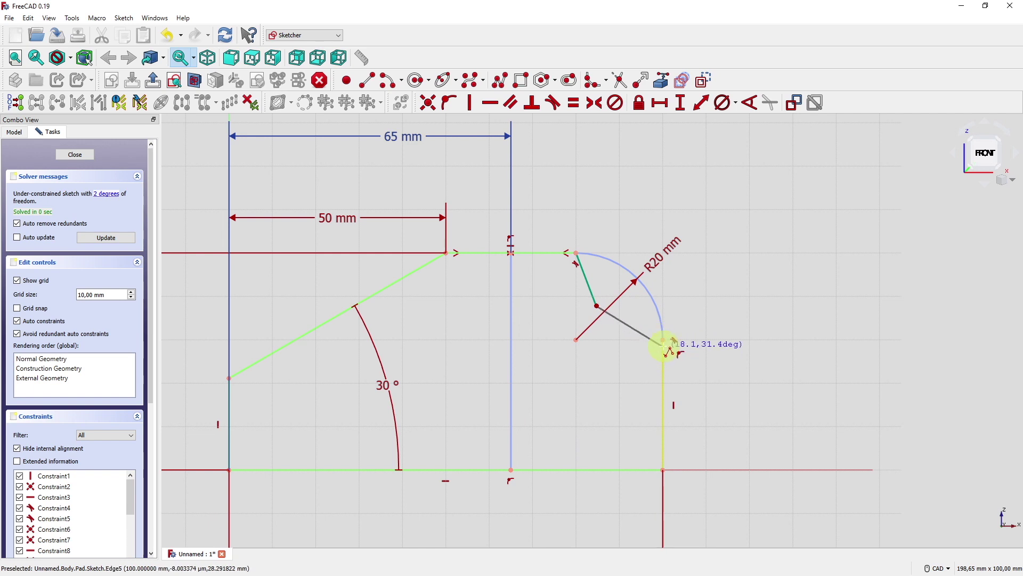
click(663, 339)
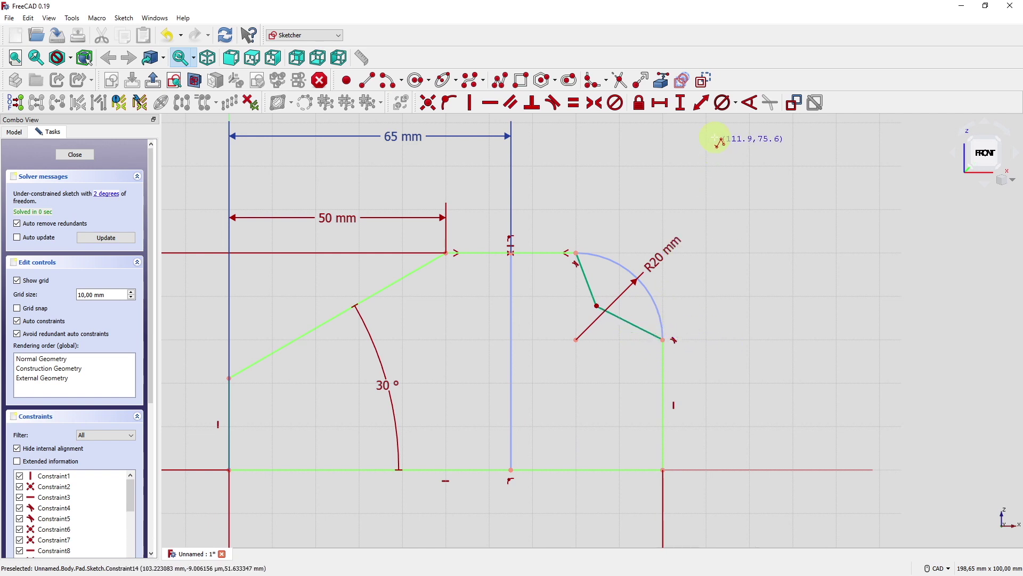
- Set a 135° angle between the two new segments
click(749, 102)
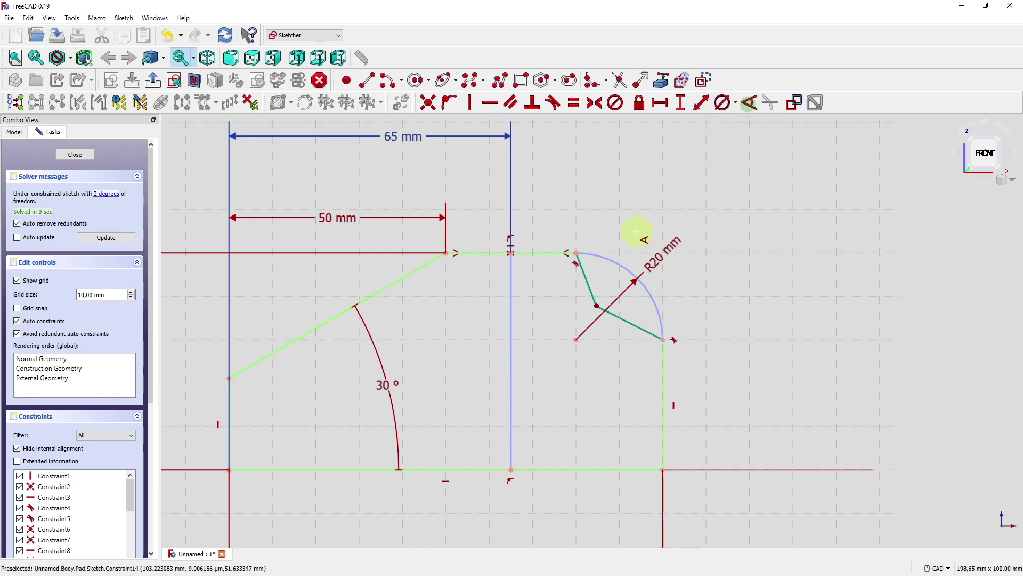
click(589, 286)
click(630, 317)
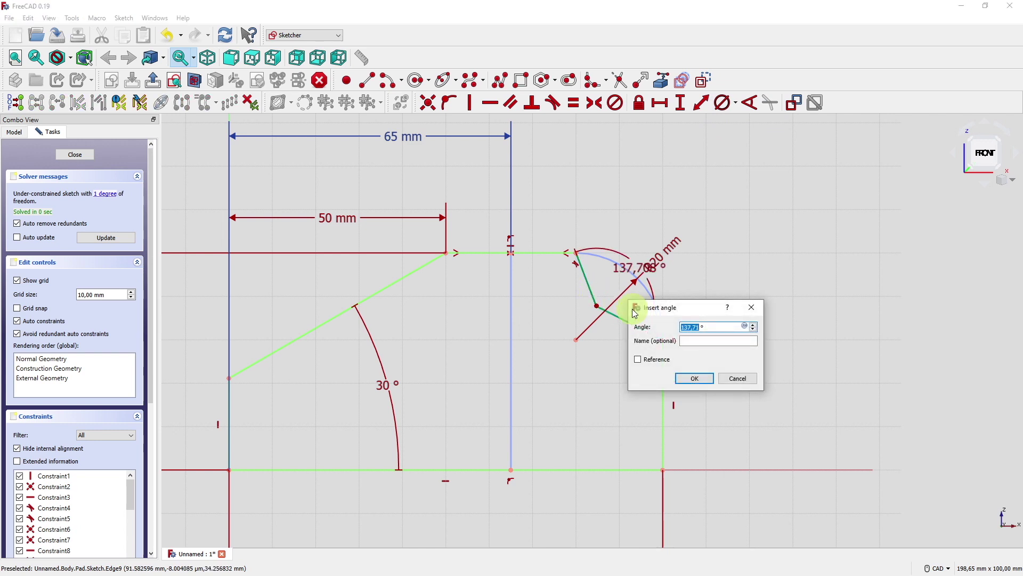
text(135)
key(Return)
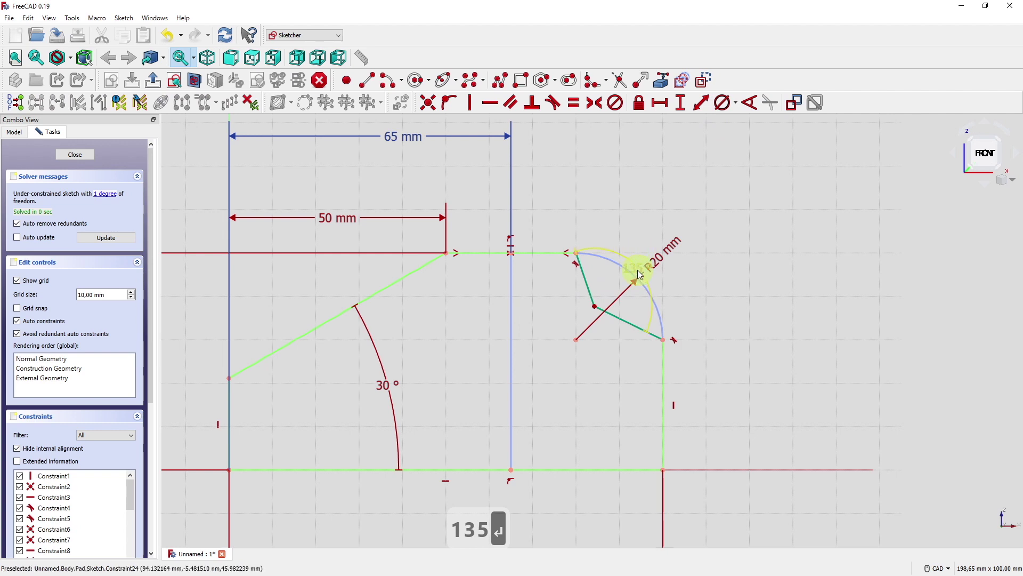
drag(638, 270, 701, 296)
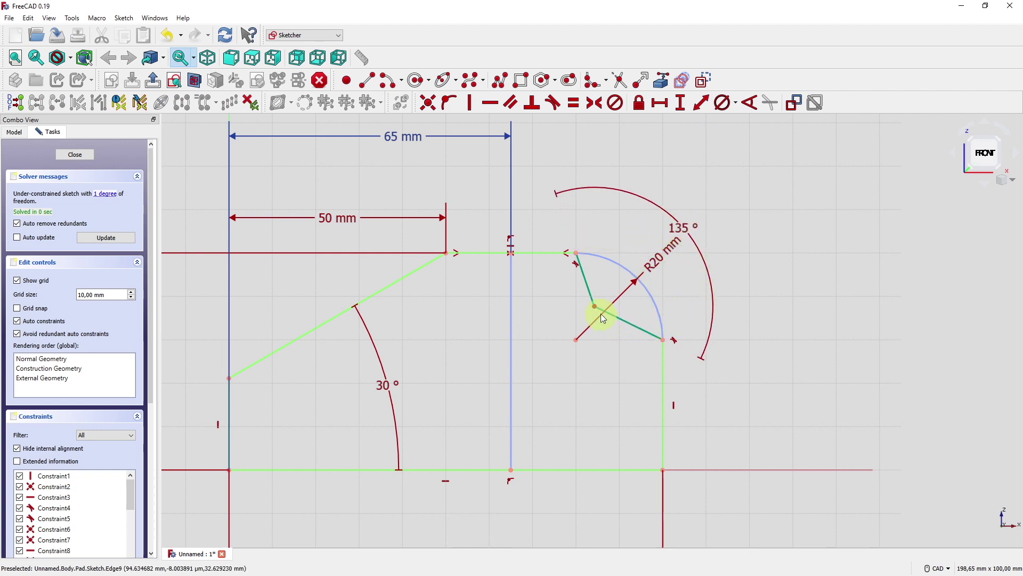
- Fix the segments' joint 12 mm horizontally from the arc's lower end
drag(597, 307, 634, 349)
click(612, 323)
click(670, 341)
click(660, 102)
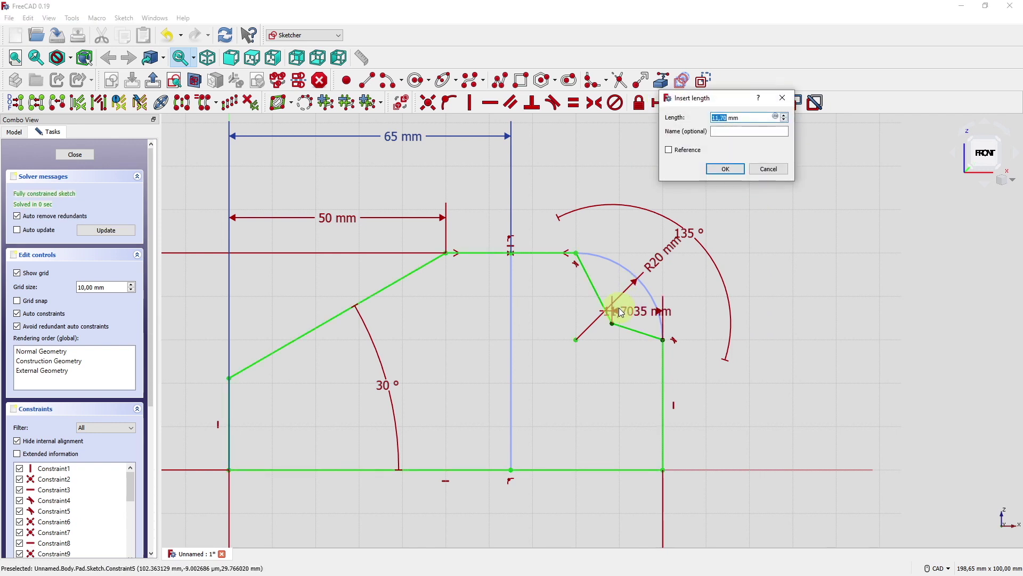
text(12)
key(Return)
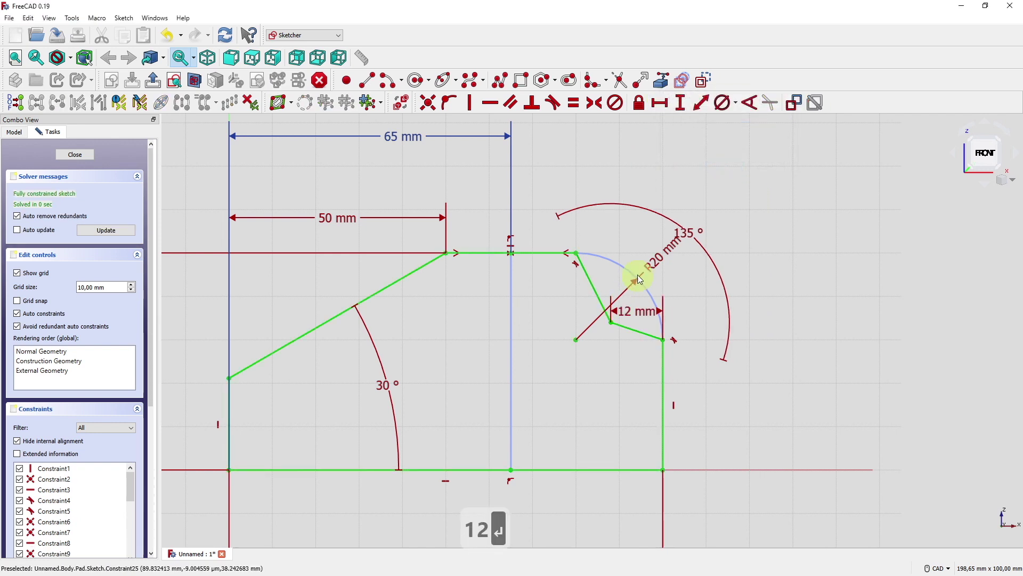
click(638, 314)
drag(639, 315, 621, 385)
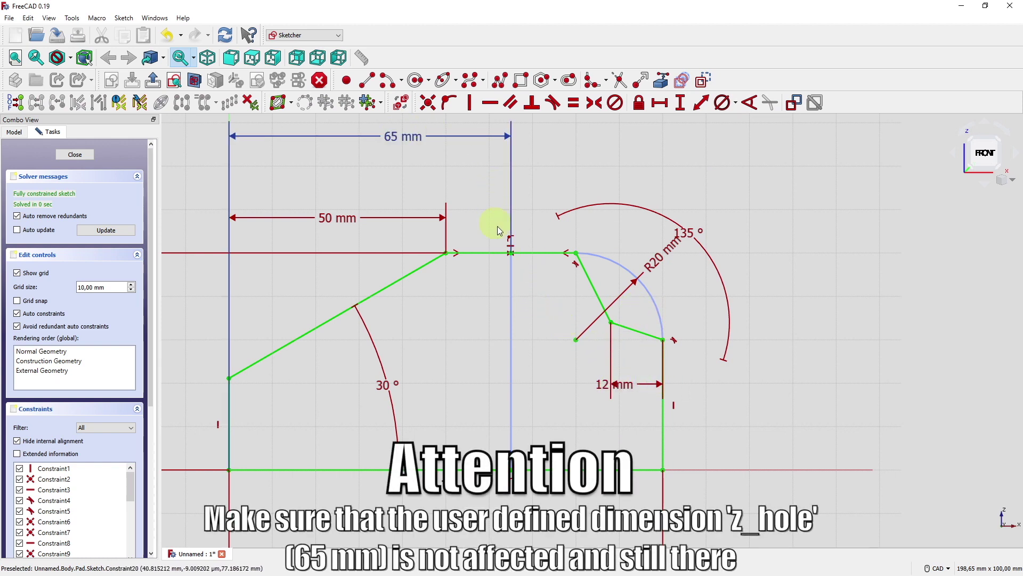
- Close the sketch, inspect the new two-faced corner, and reopen sketch_profile
click(82, 155)
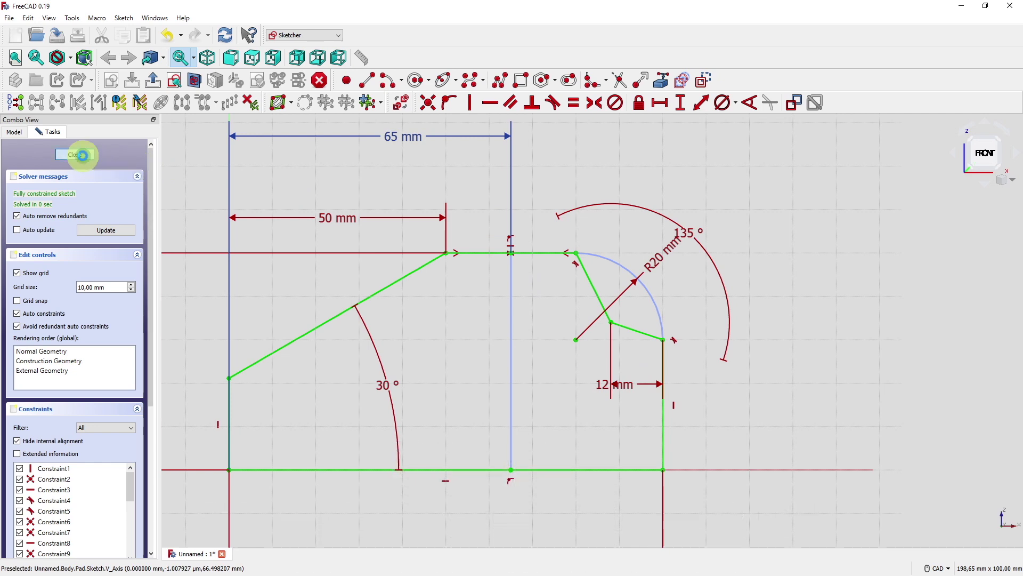
mouse_move(400, 334)
middle_down()
mouse_move(411, 415)
mouse_move(623, 354)
mouse_move(650, 299)
middle_up()
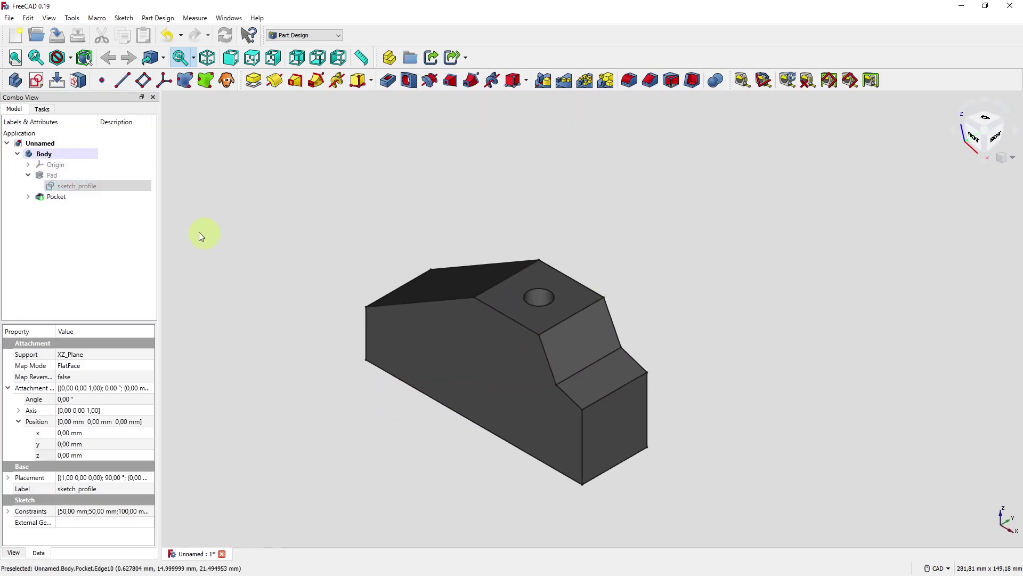
double_click(91, 188)
- Round the profile's left corner with a constraint-preserving sketch fillet
middle_drag(547, 370, 609, 297)
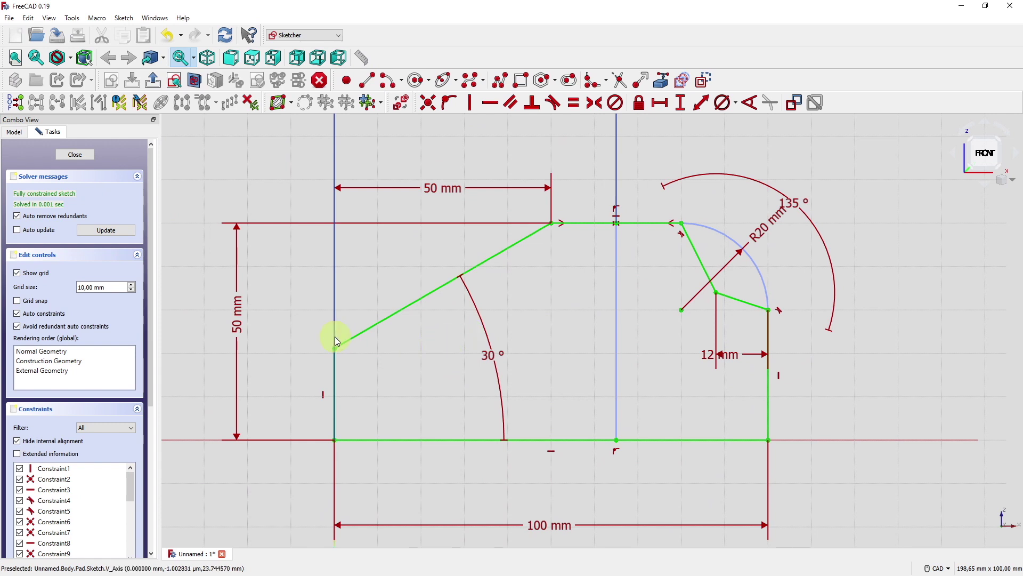
click(604, 81)
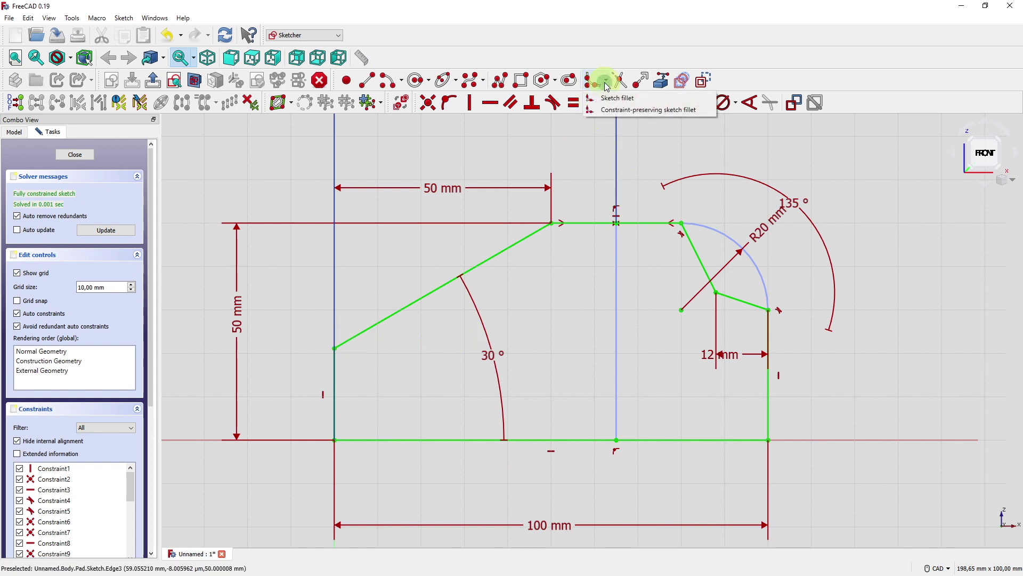
click(615, 111)
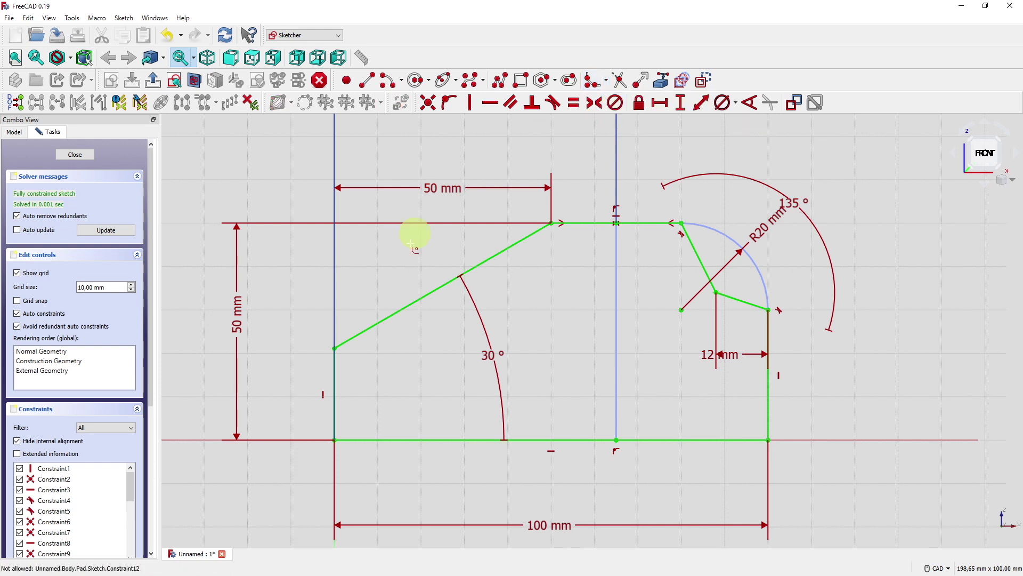
click(336, 351)
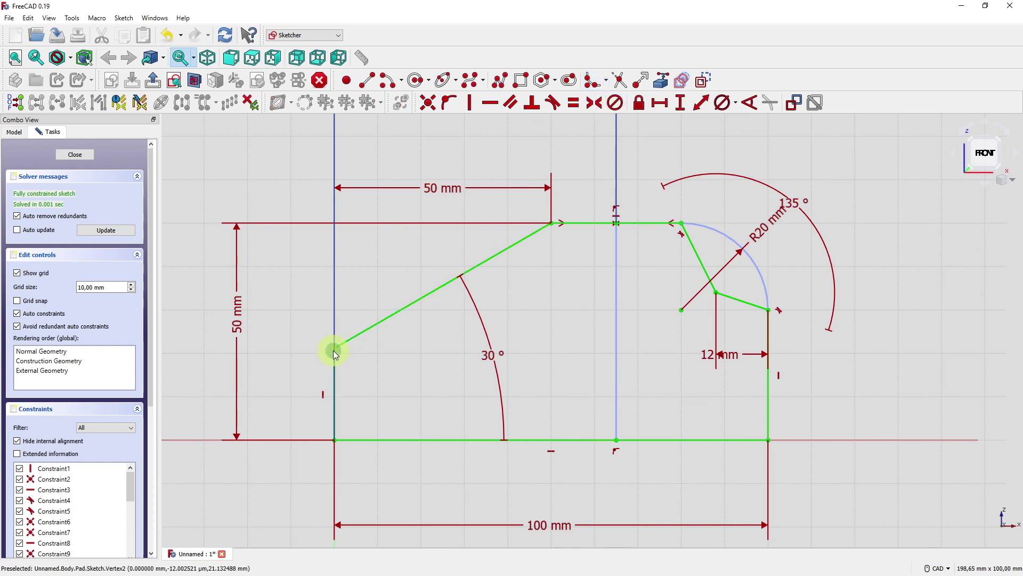
right_click(394, 371)
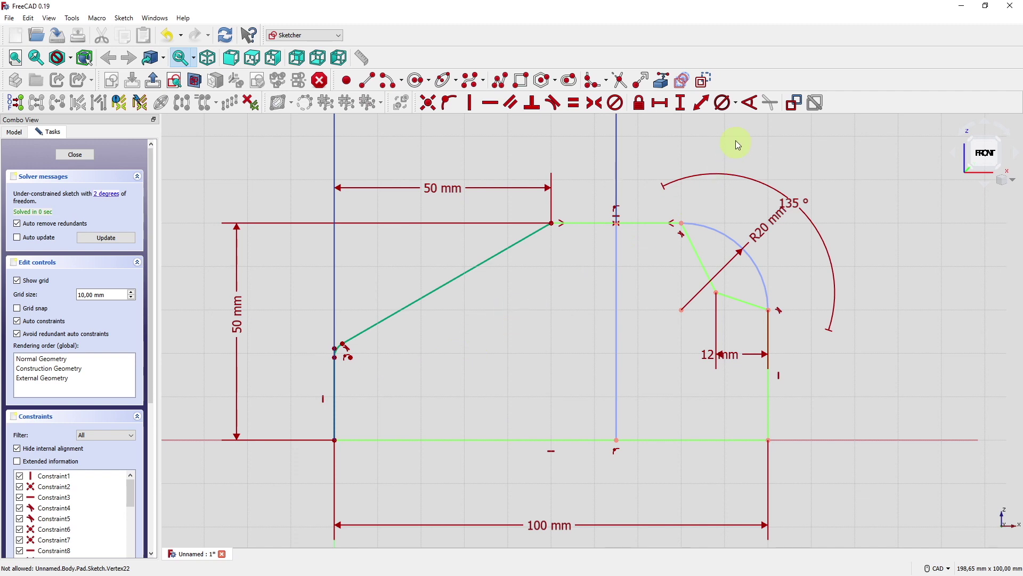
- Restore the 30° angle between the slanted line and the bottom line
click(469, 272)
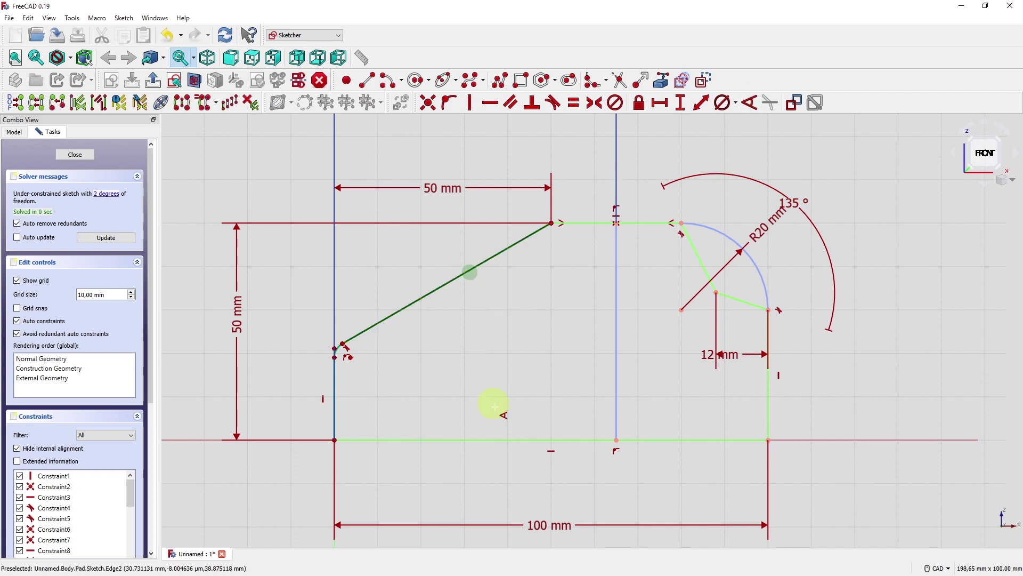
click(498, 438)
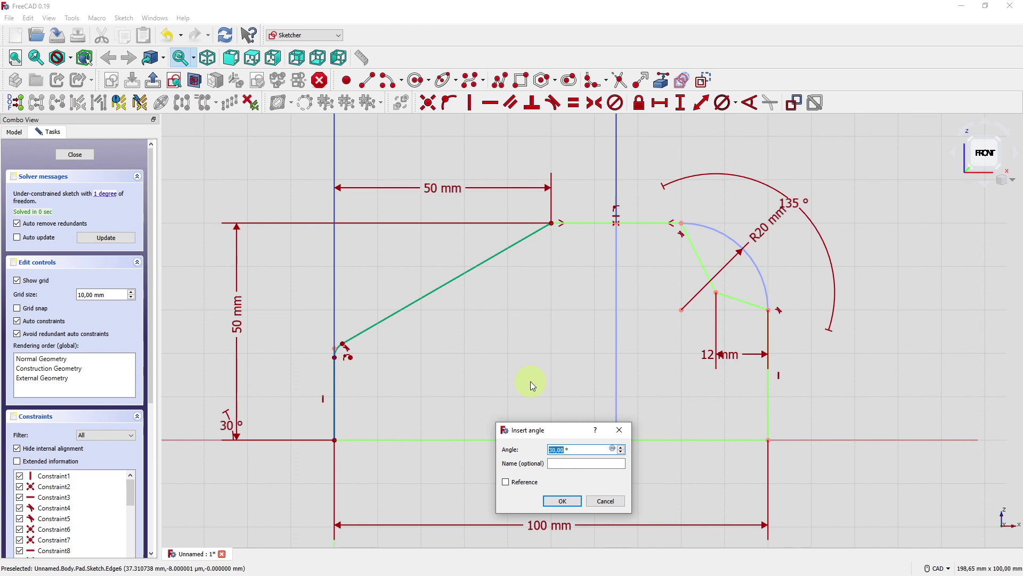
key(Return)
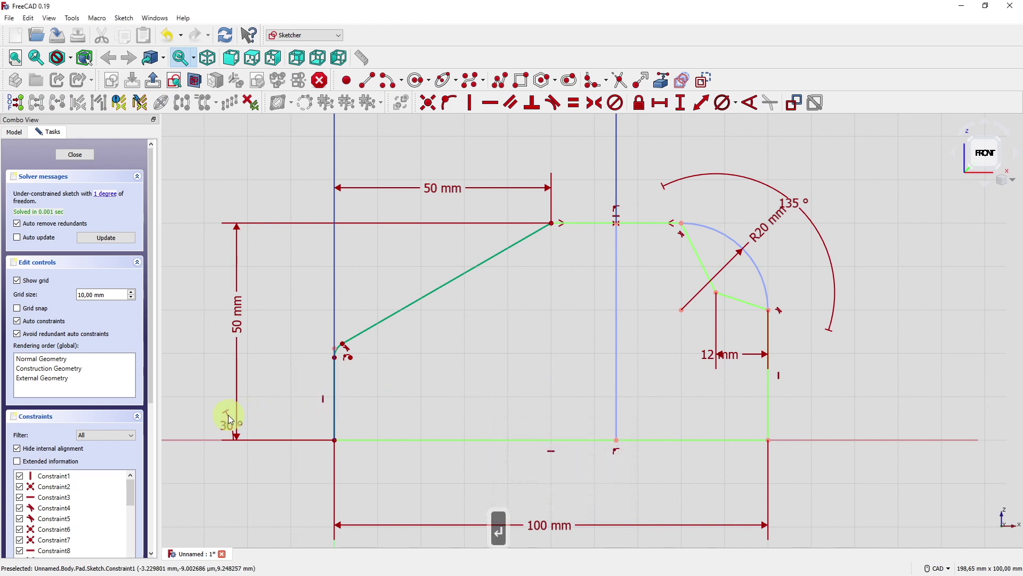
drag(229, 422, 509, 347)
- Enlarge the fillet arc and constrain its radius to 20 mm
scroll(385, 353, up, 2)
mouse_move(320, 337)
mouse_down()
mouse_move(388, 304)
mouse_move(385, 315)
mouse_up()
click(735, 103)
click(739, 121)
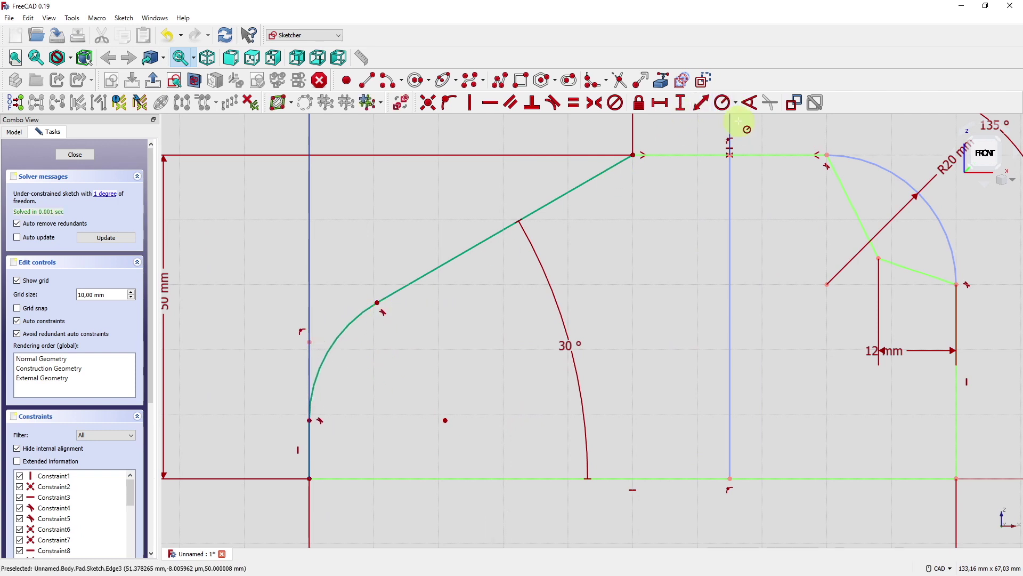
click(337, 336)
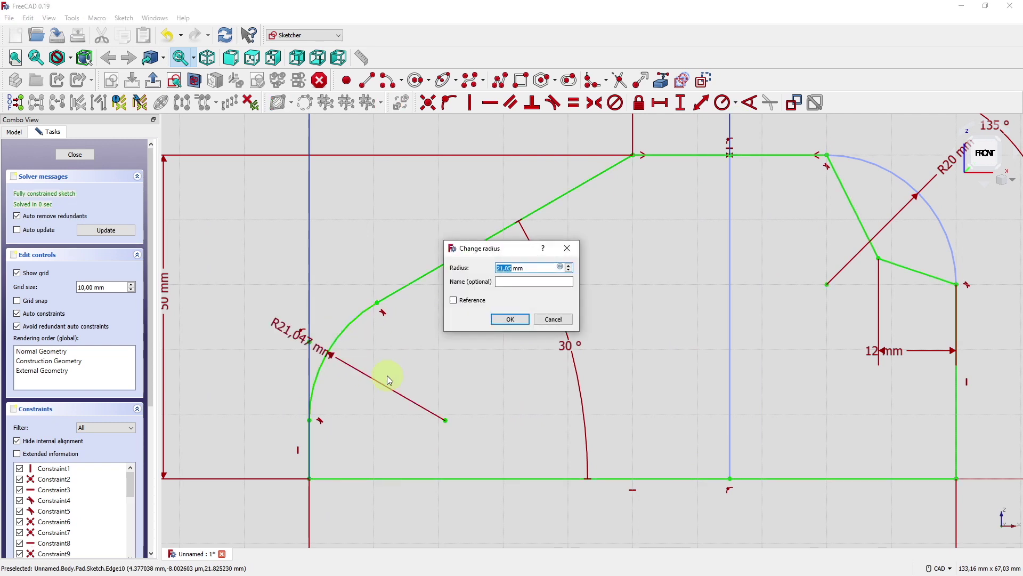
text(20)
key(Return)
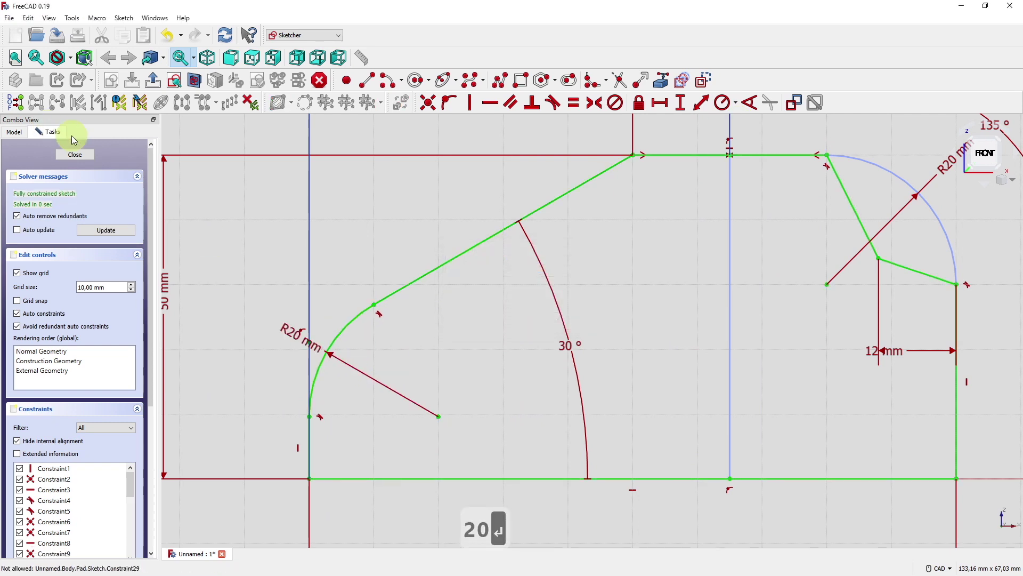
click(85, 155)
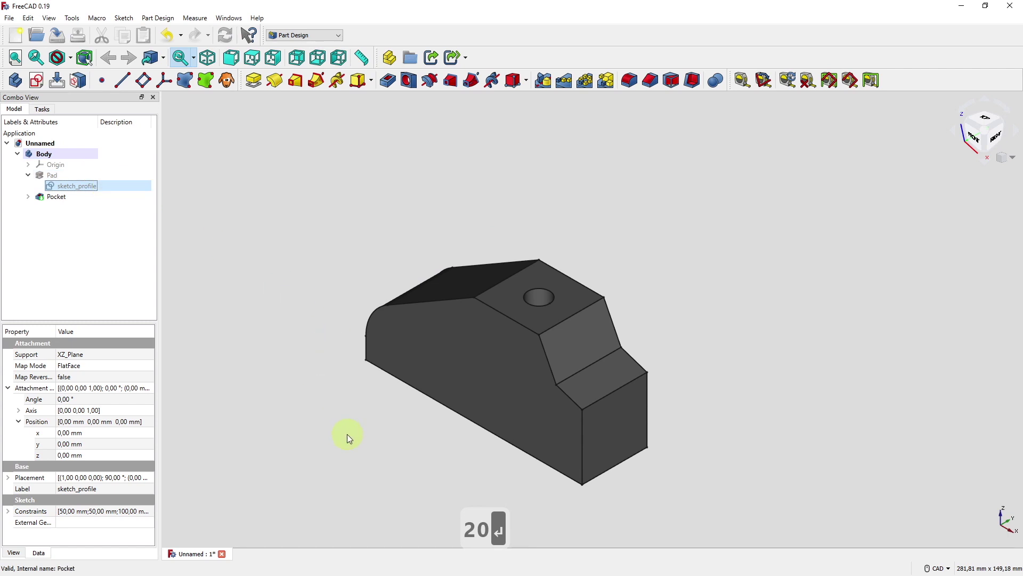
middle_drag(347, 434, 392, 427)
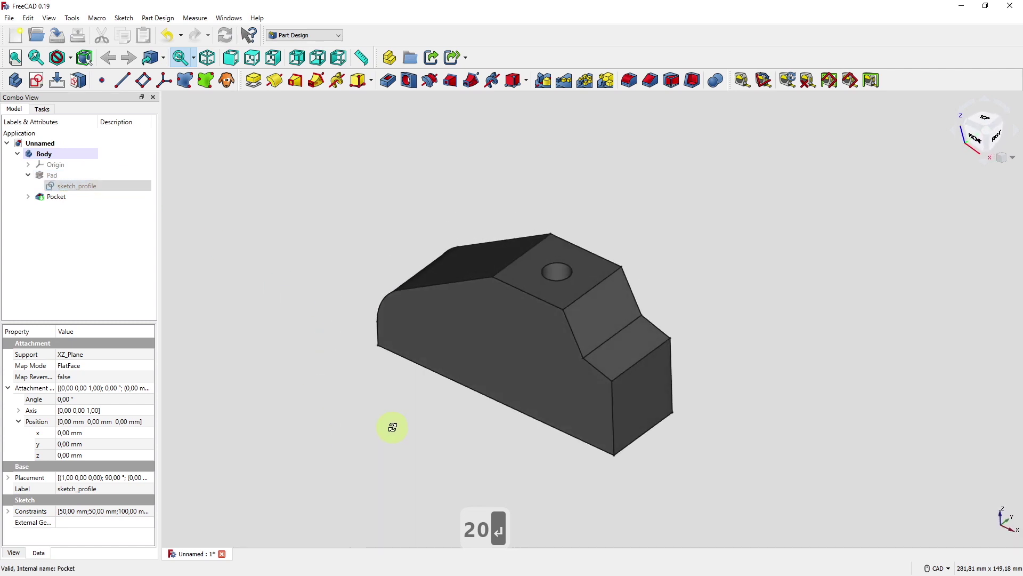
click(80, 199)
click(693, 279)
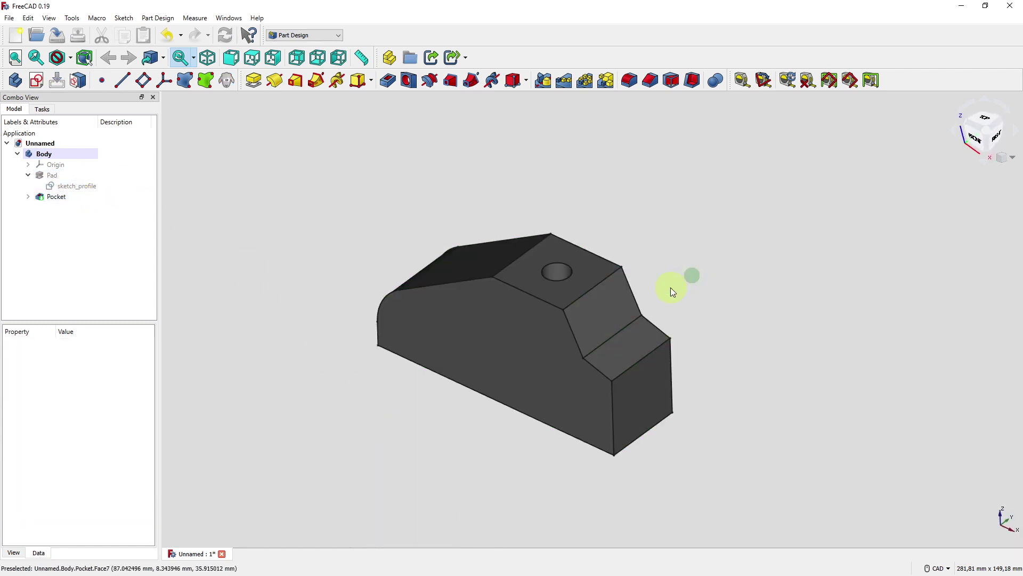
scroll(670, 299, up, 3)
middle_drag(670, 305, 693, 324)
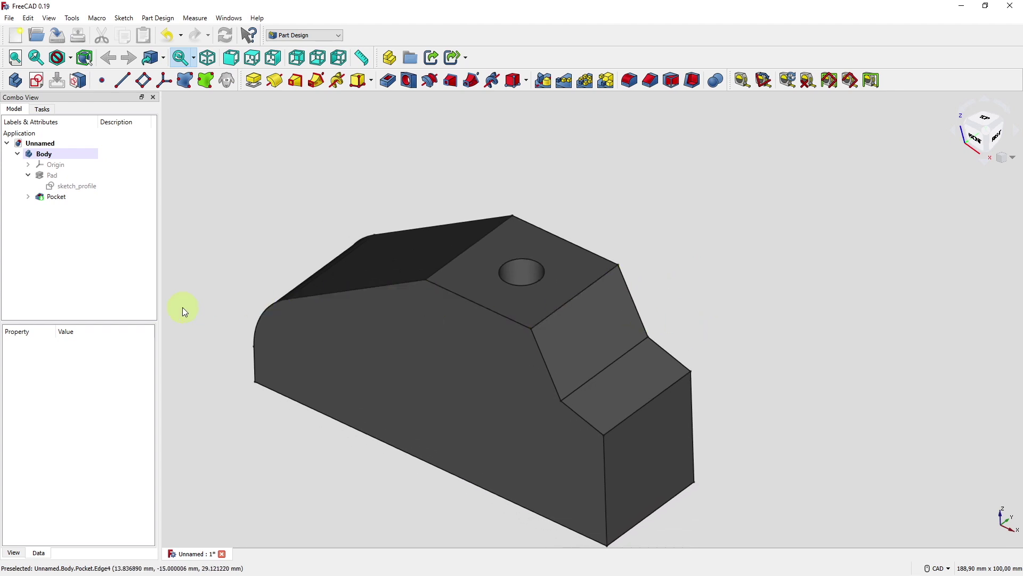
click(63, 175)
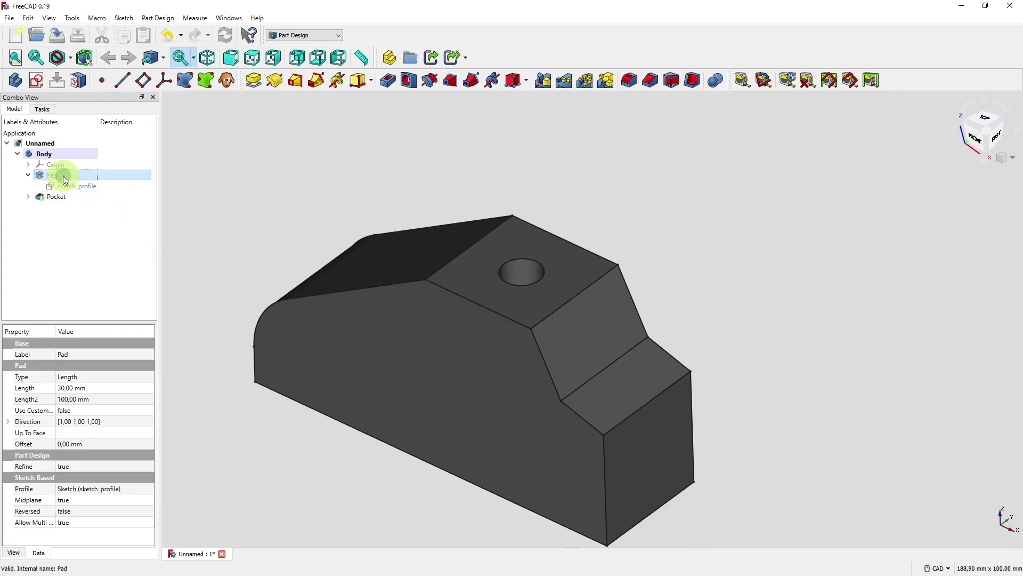
right_click(64, 177)
click(106, 223)
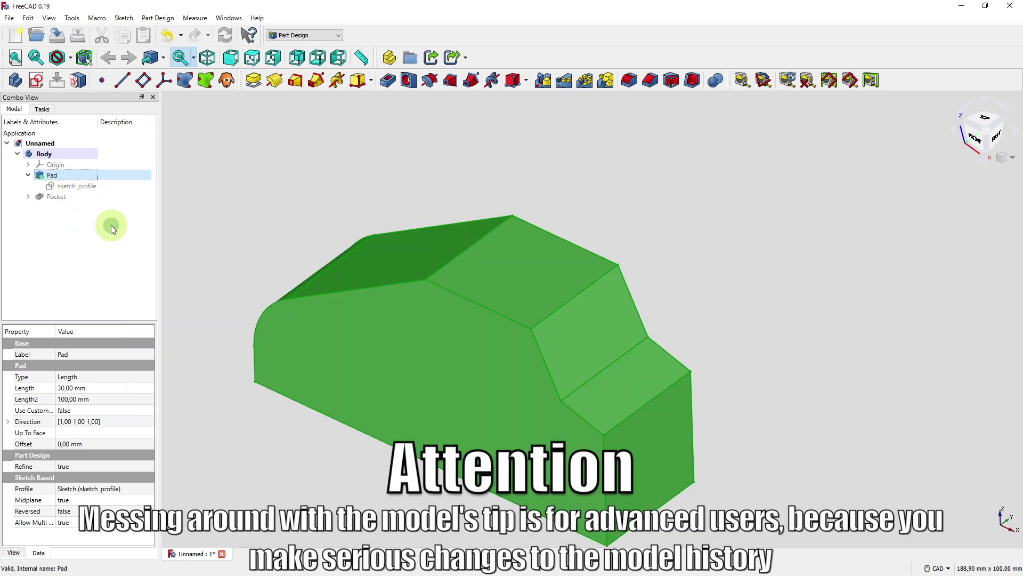
click(257, 209)
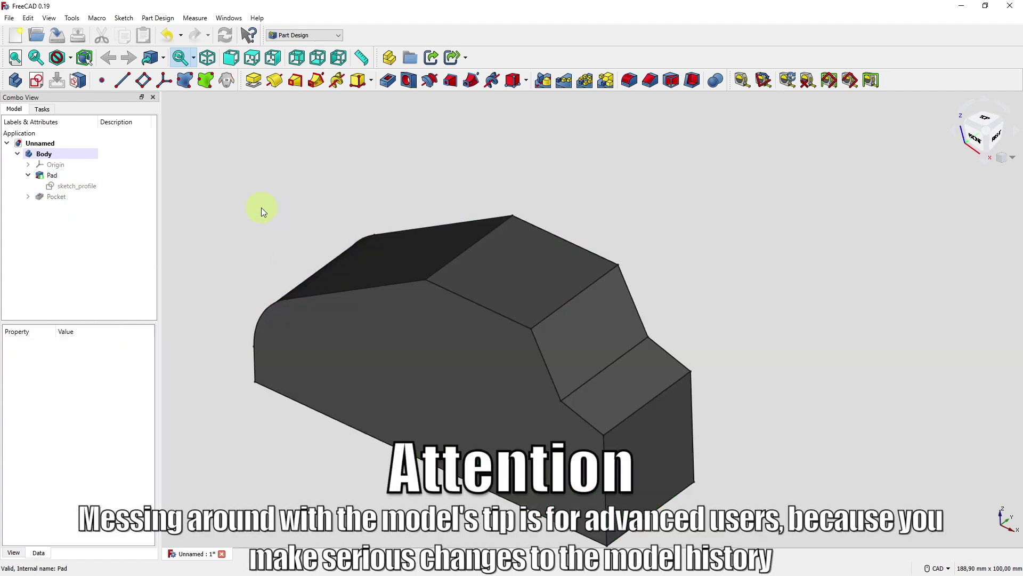
middle_drag(261, 211, 343, 226)
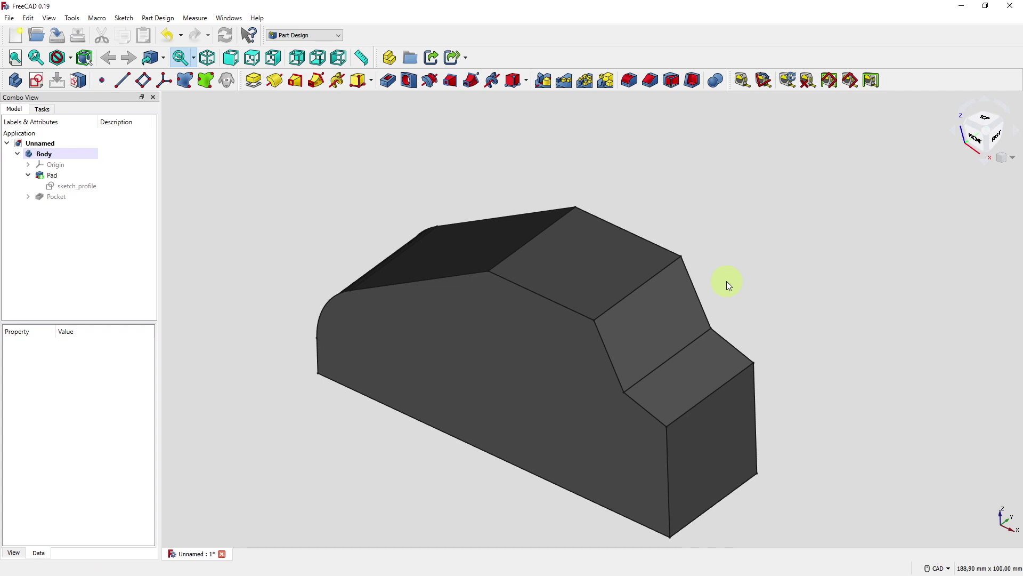
- Round both edges of the small sloped right face with a 7 mm Fillet
click(680, 350)
ctrl+click(713, 393)
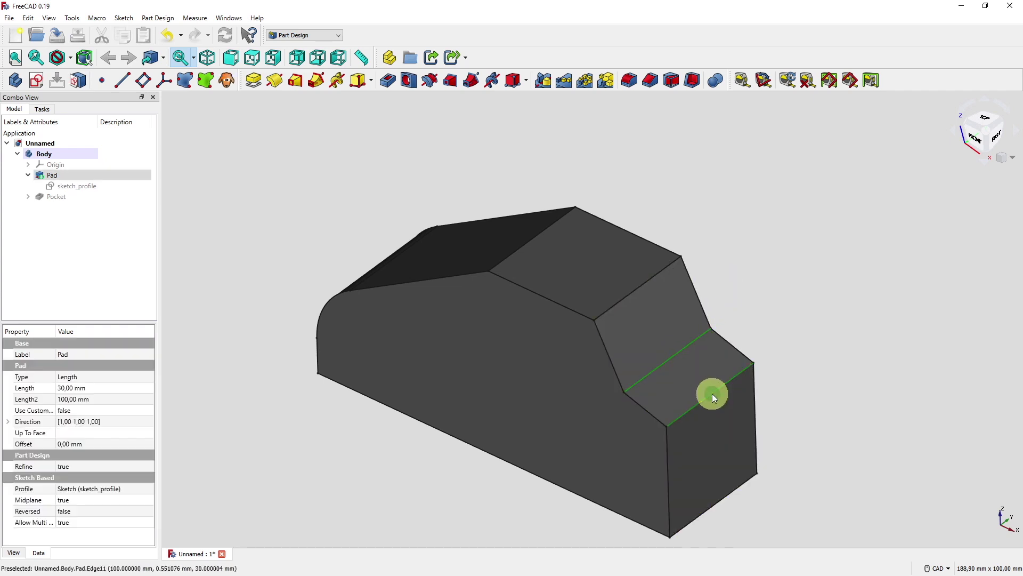
click(627, 80)
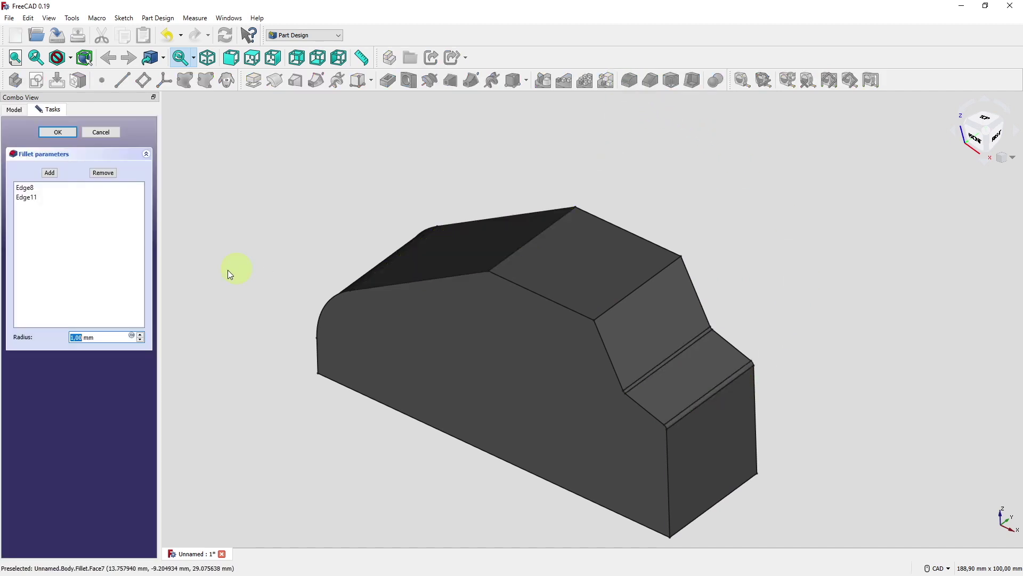
click(140, 334)
click(141, 335)
click(141, 334)
click(141, 334)
click(141, 334)
click(142, 335)
click(67, 131)
click(76, 208)
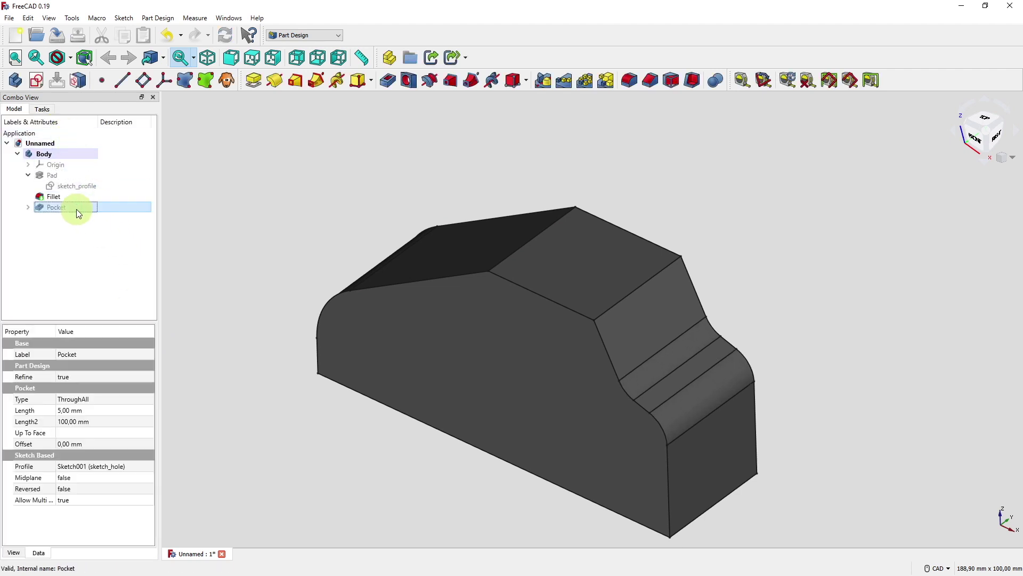
- Set Pocket as the body's tip and orbit to confirm the top-face hole
right_click(76, 209)
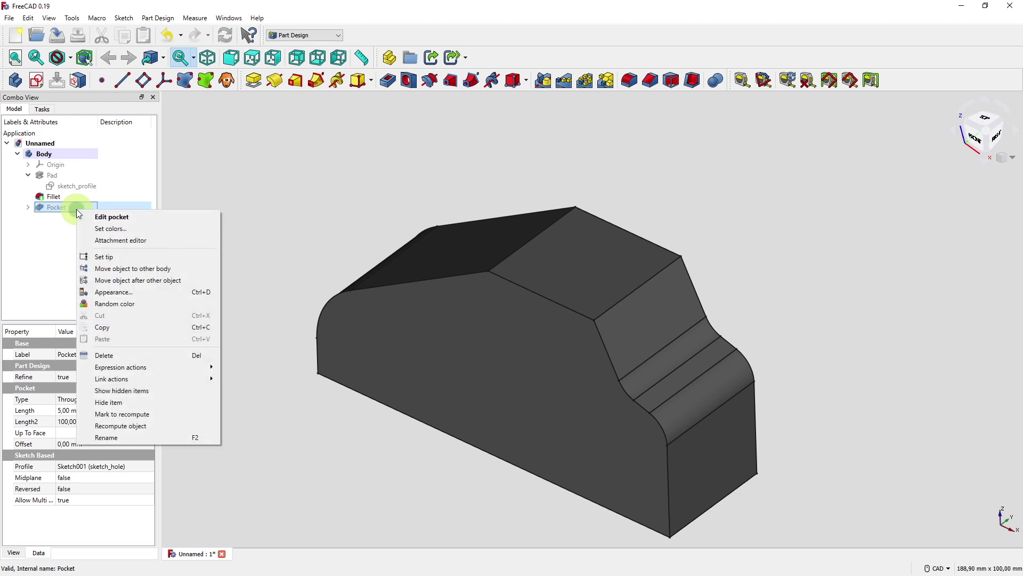
click(128, 258)
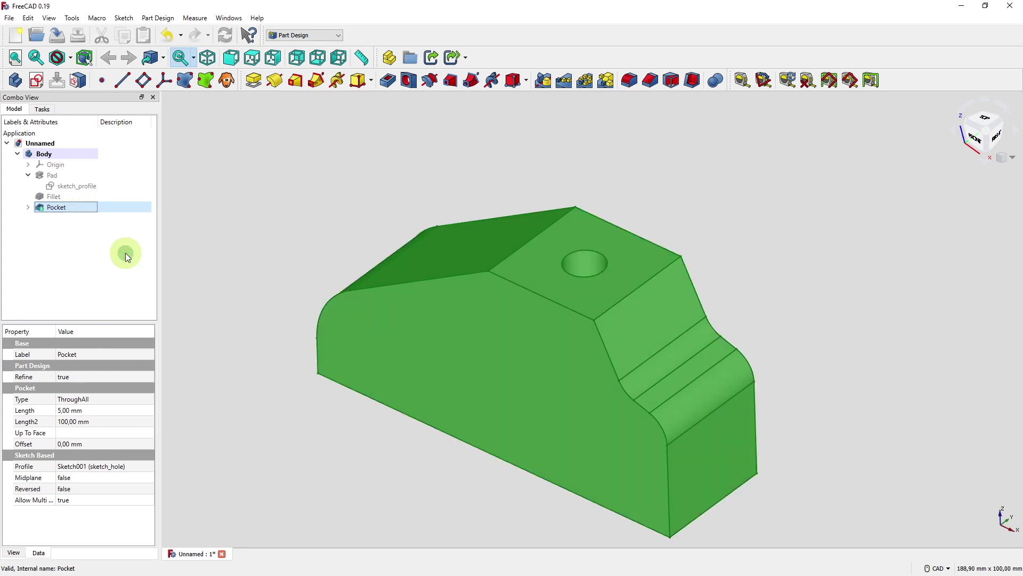
click(283, 237)
middle_drag(270, 433, 327, 433)
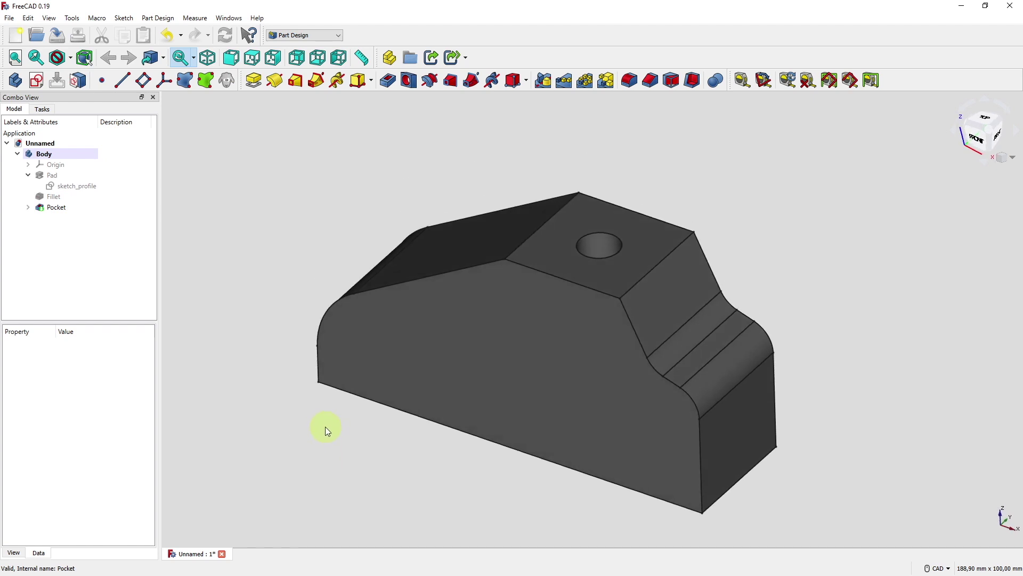
click(91, 209)
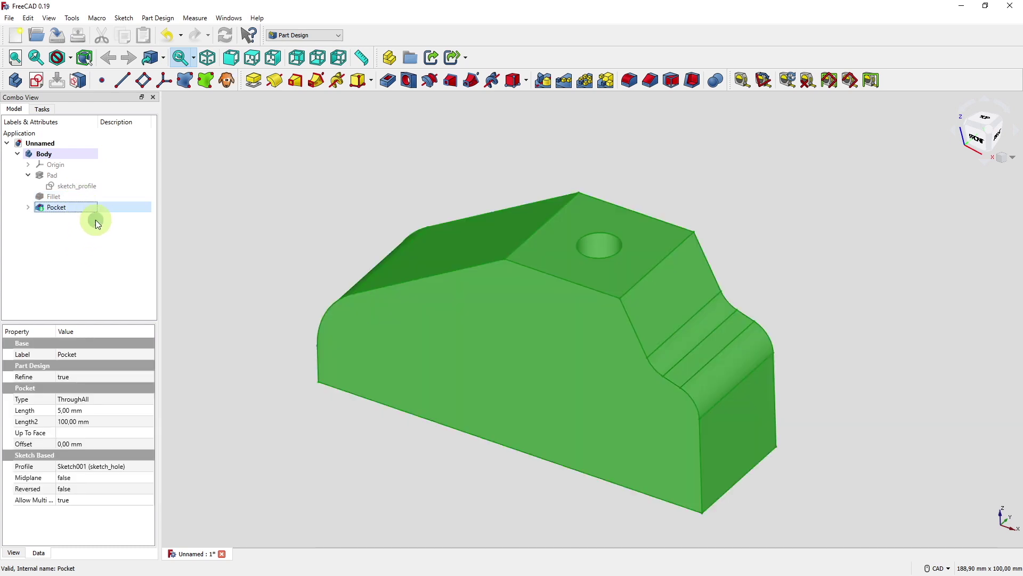
click(96, 222)
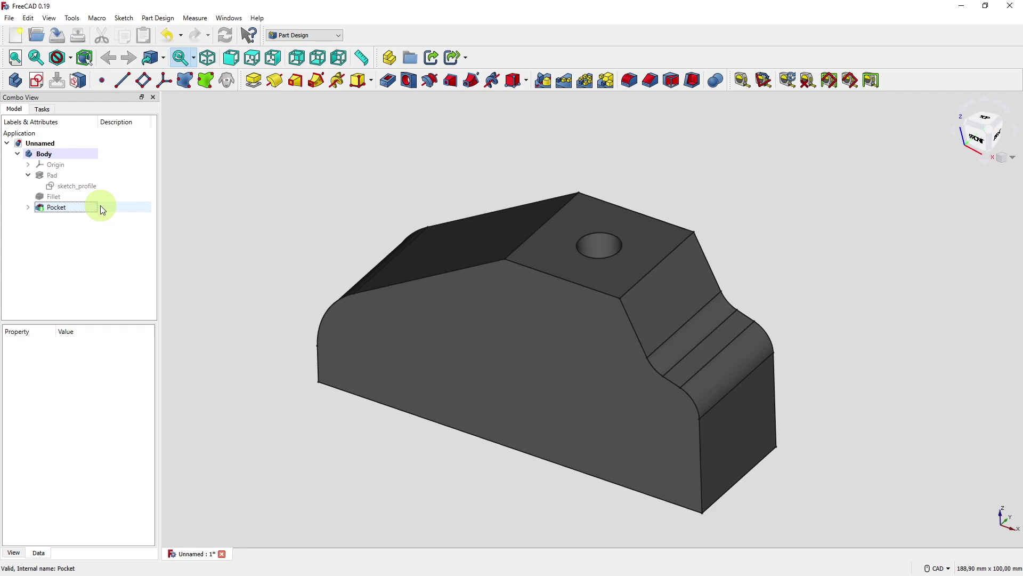
- In sketch_profile, change the 30° angle to 25°, 50 mm to 40 mm, and R20 to R5
double_click(72, 193)
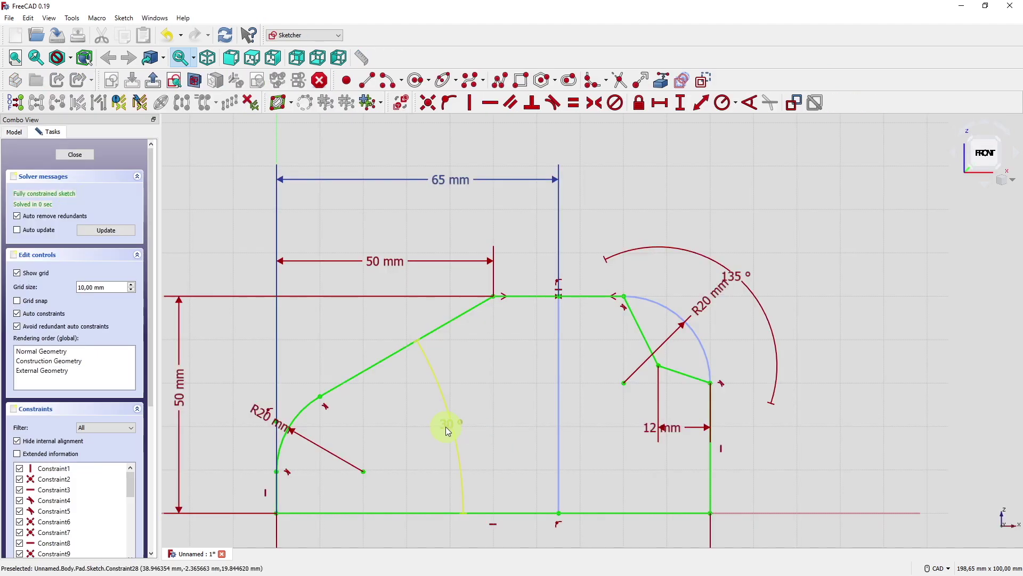
double_click(447, 430)
text(25)
key(Return)
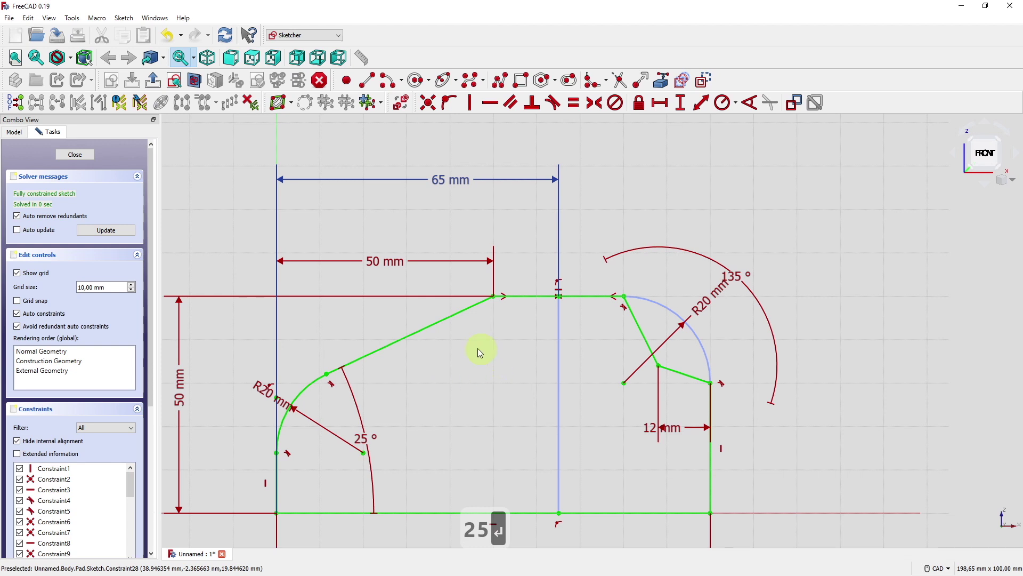
double_click(384, 262)
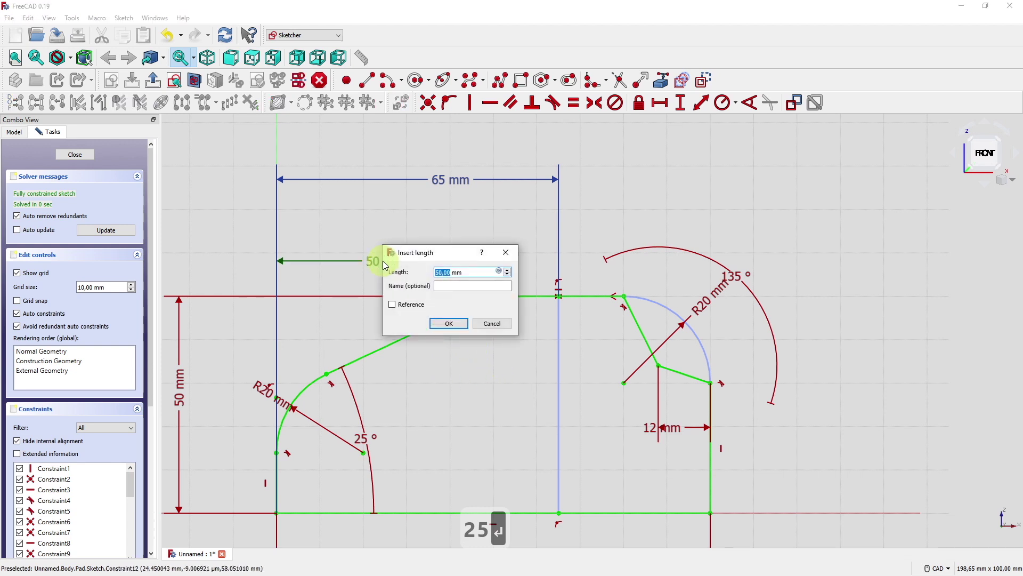
text(40)
key(Return)
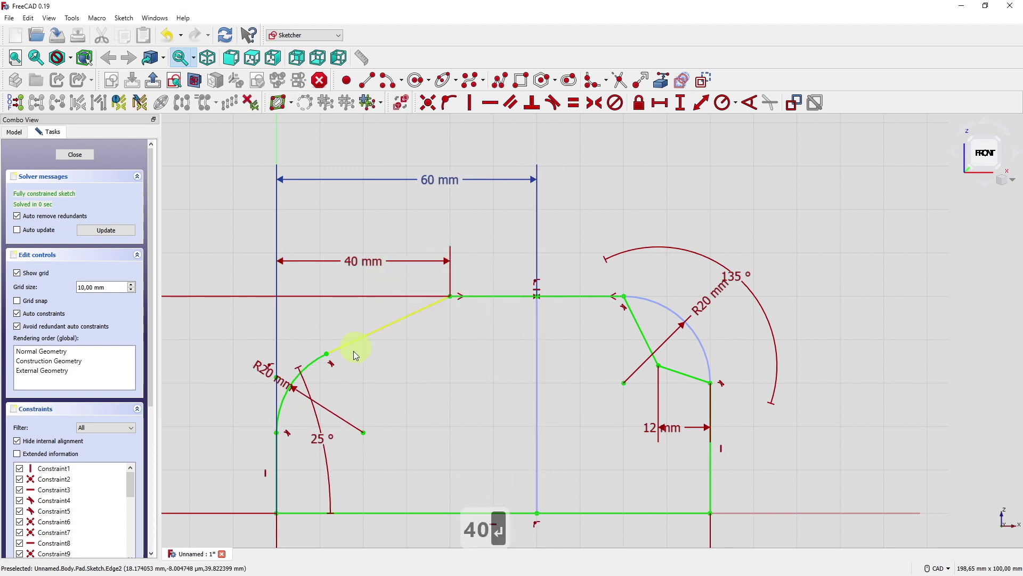
double_click(287, 387)
text(5)
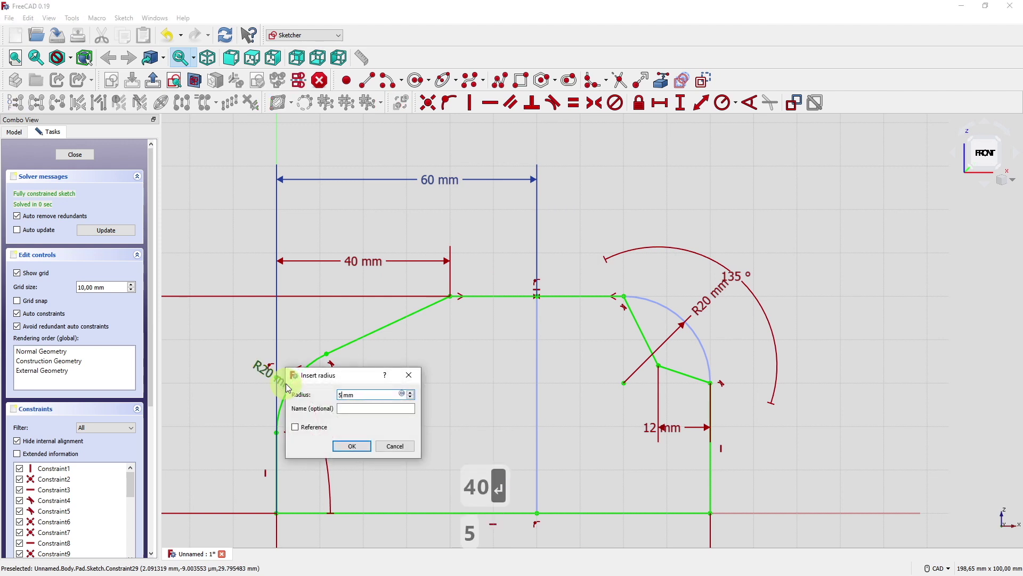
key(Return)
- Change the 135° arc angle to 120° and the 100 mm overall length to 120 mm
double_click(745, 280)
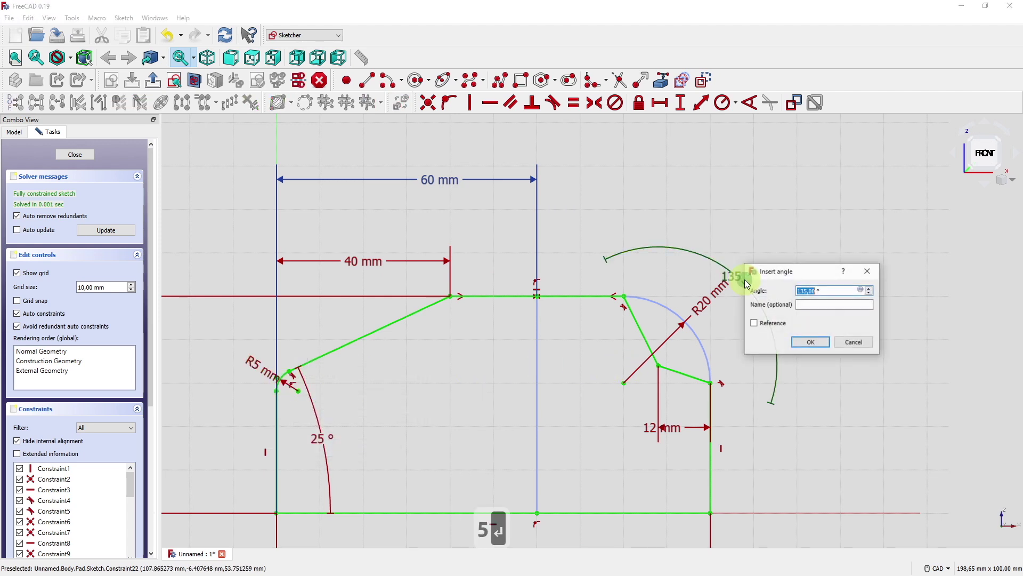
text(120)
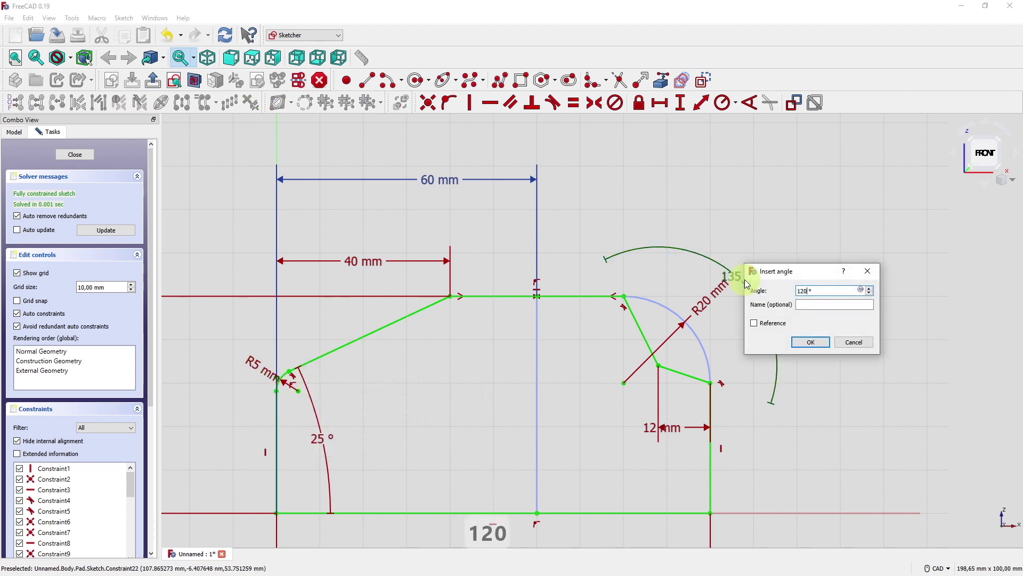
key(Return)
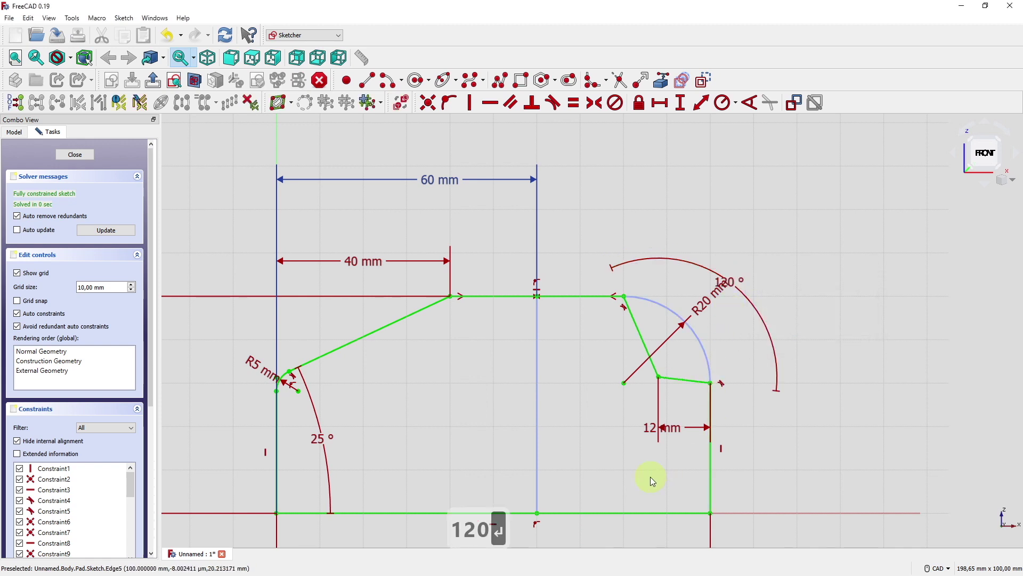
middle_drag(653, 481, 634, 354)
double_click(518, 452)
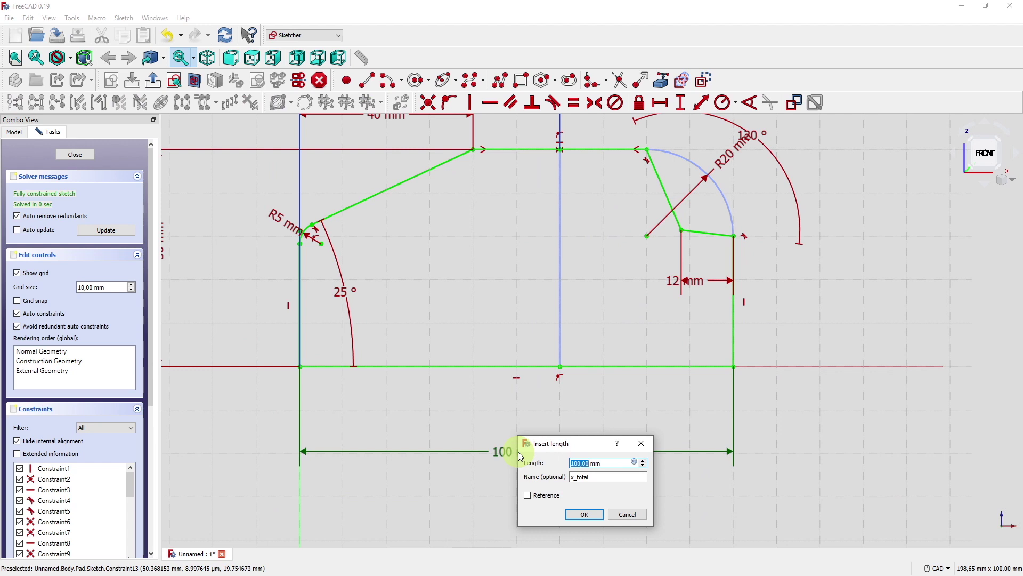
text(120)
key(Return)
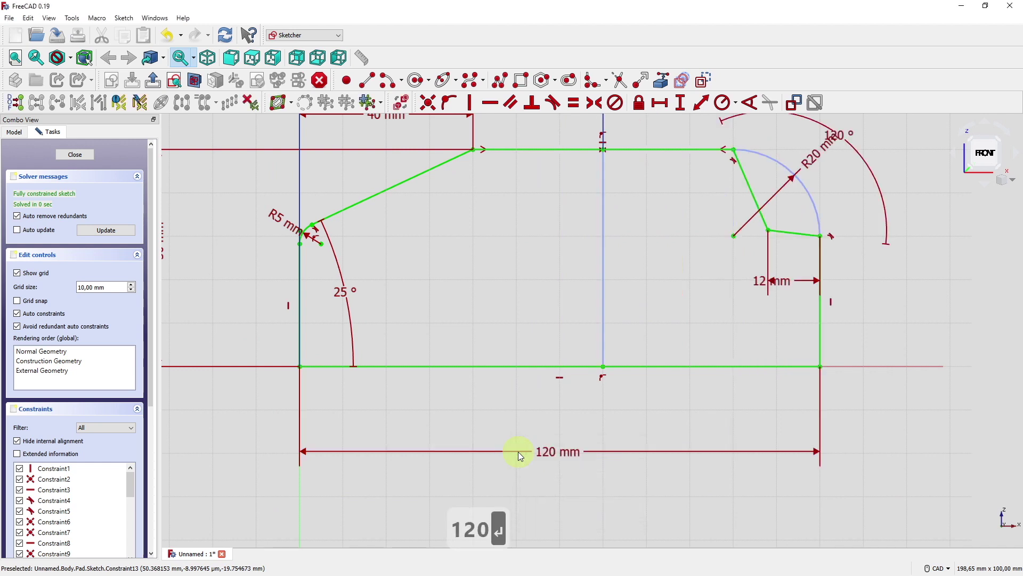
mouse_move(718, 297)
middle_down()
mouse_move(677, 393)
mouse_move(686, 393)
middle_up()
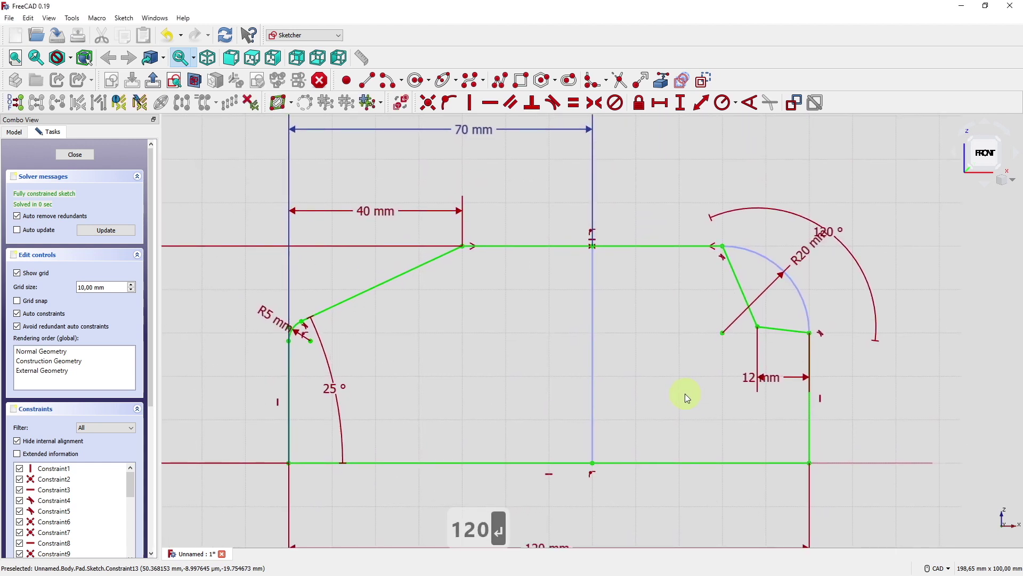
- Close the sketch and set the Pad length to 80 mm
click(86, 156)
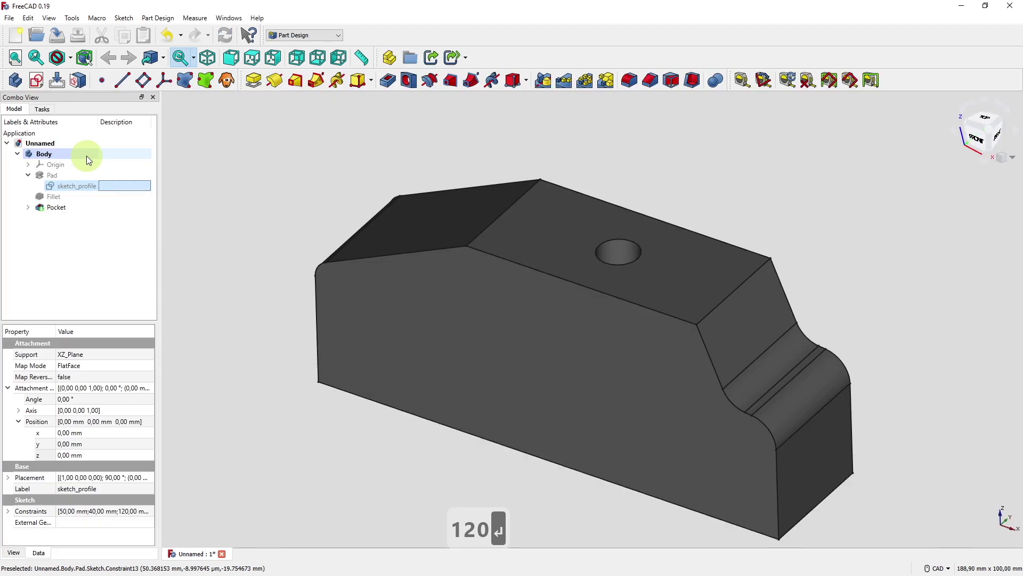
middle_drag(393, 347, 441, 429)
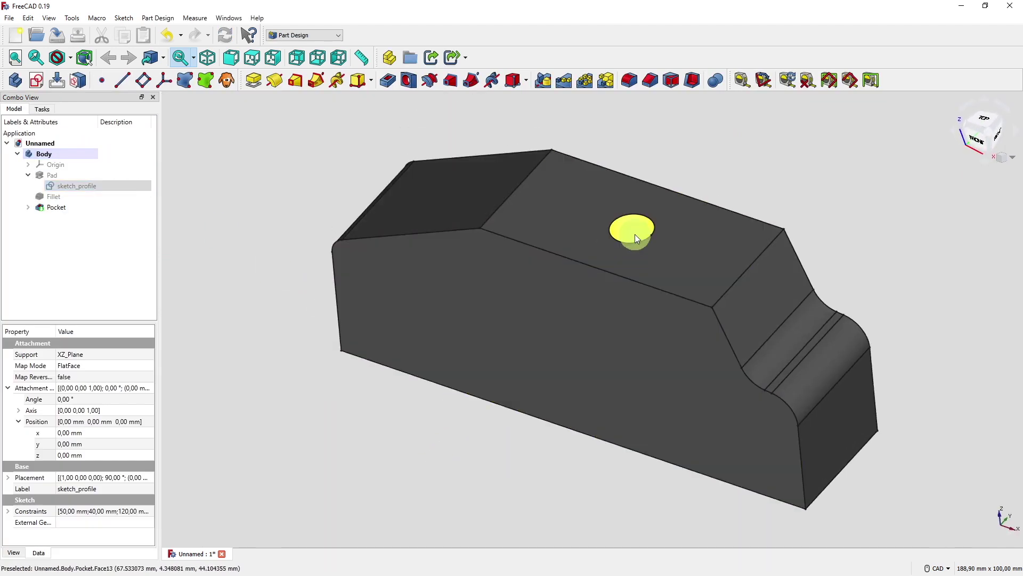
click(79, 174)
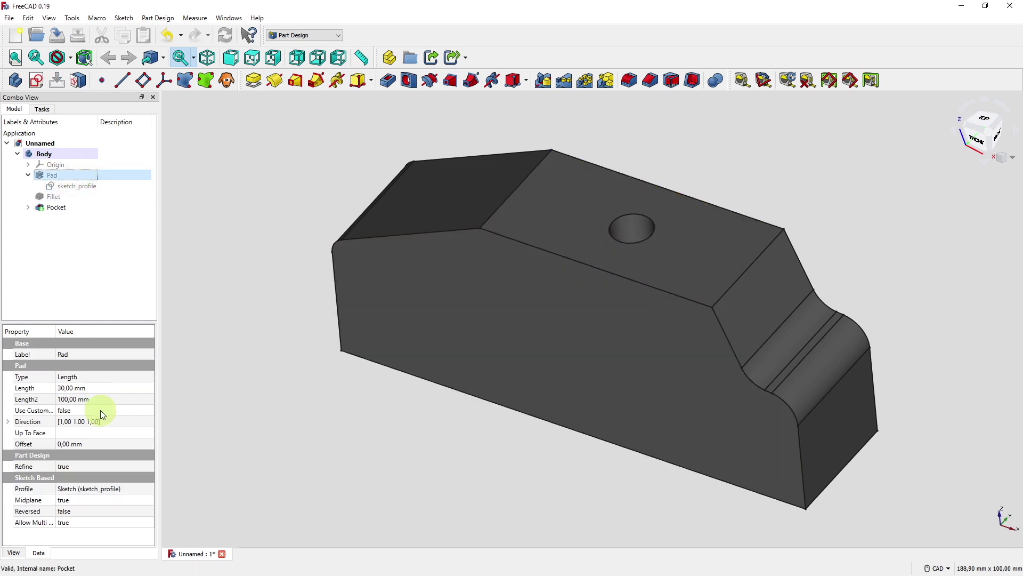
click(84, 387)
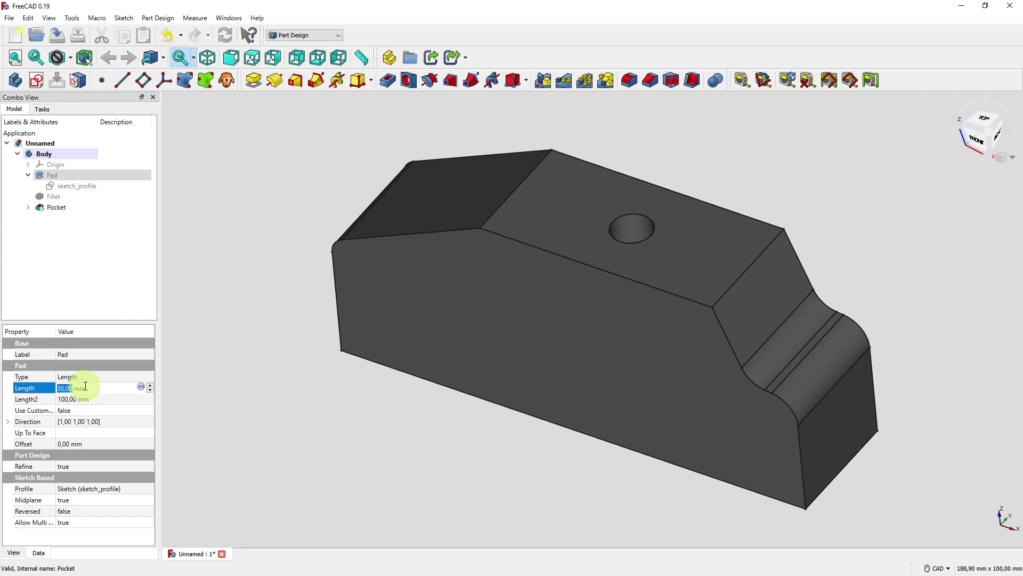
text(80)
key(Return)
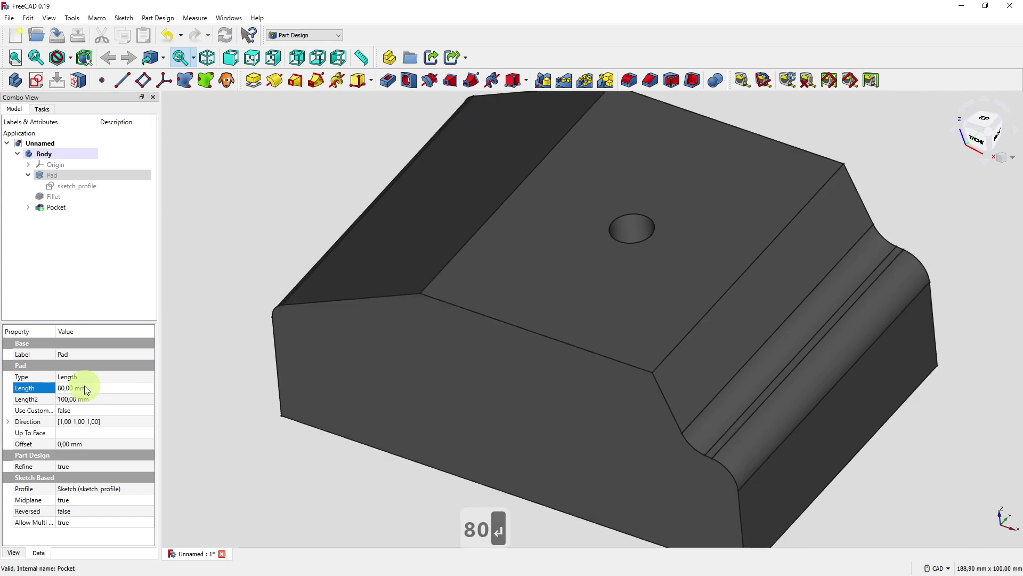
- Check the through hole in the deeper part and show it in isometric view
middle_drag(399, 448, 554, 449)
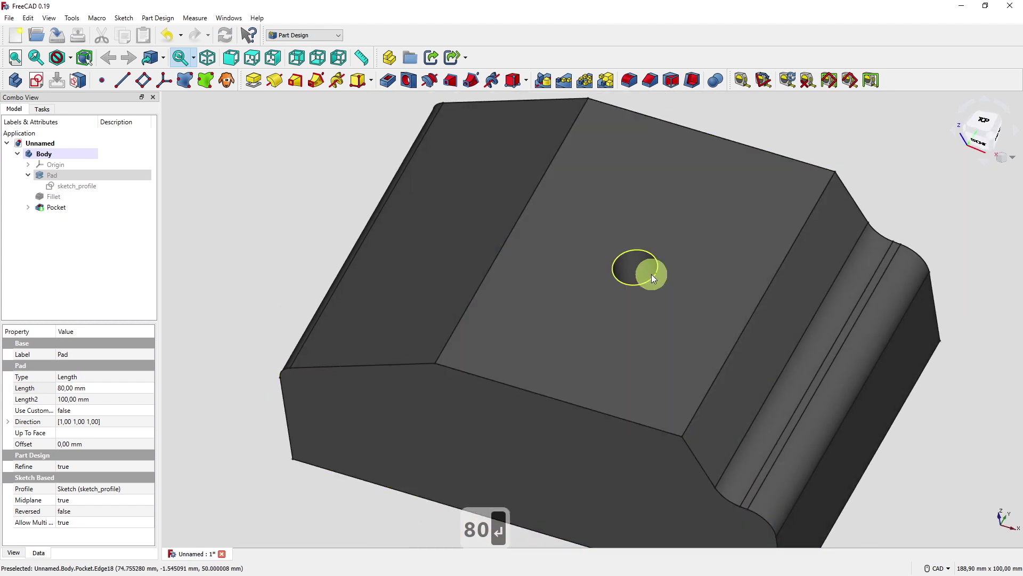
click(642, 280)
click(301, 219)
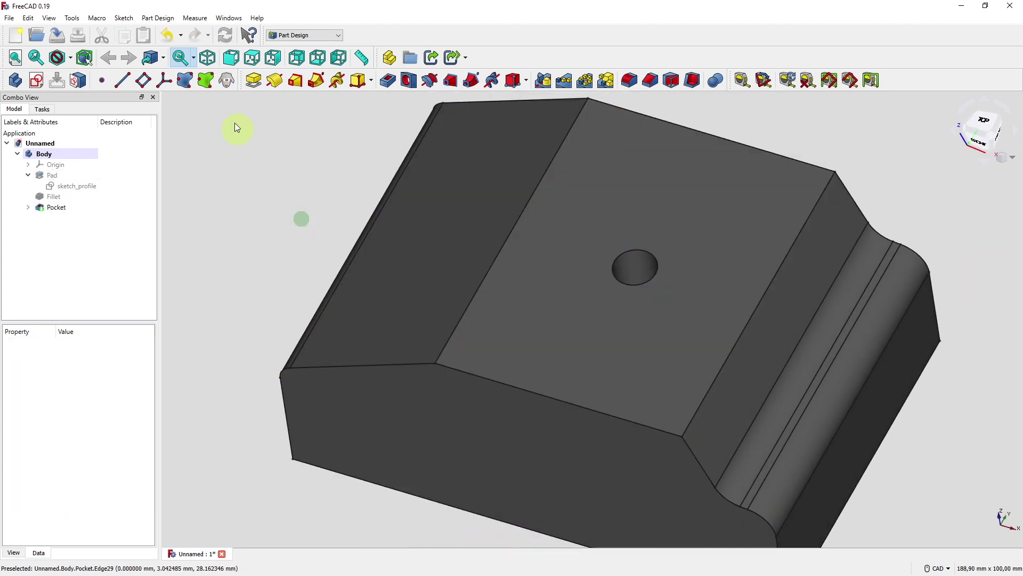
click(207, 58)
middle_drag(354, 382, 383, 464)
middle_drag(354, 502, 356, 459)
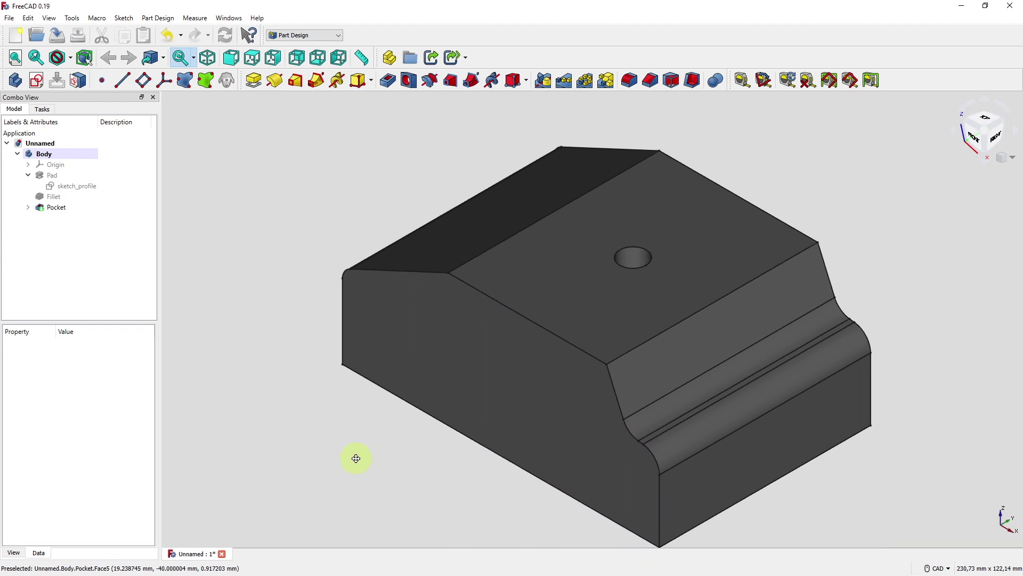